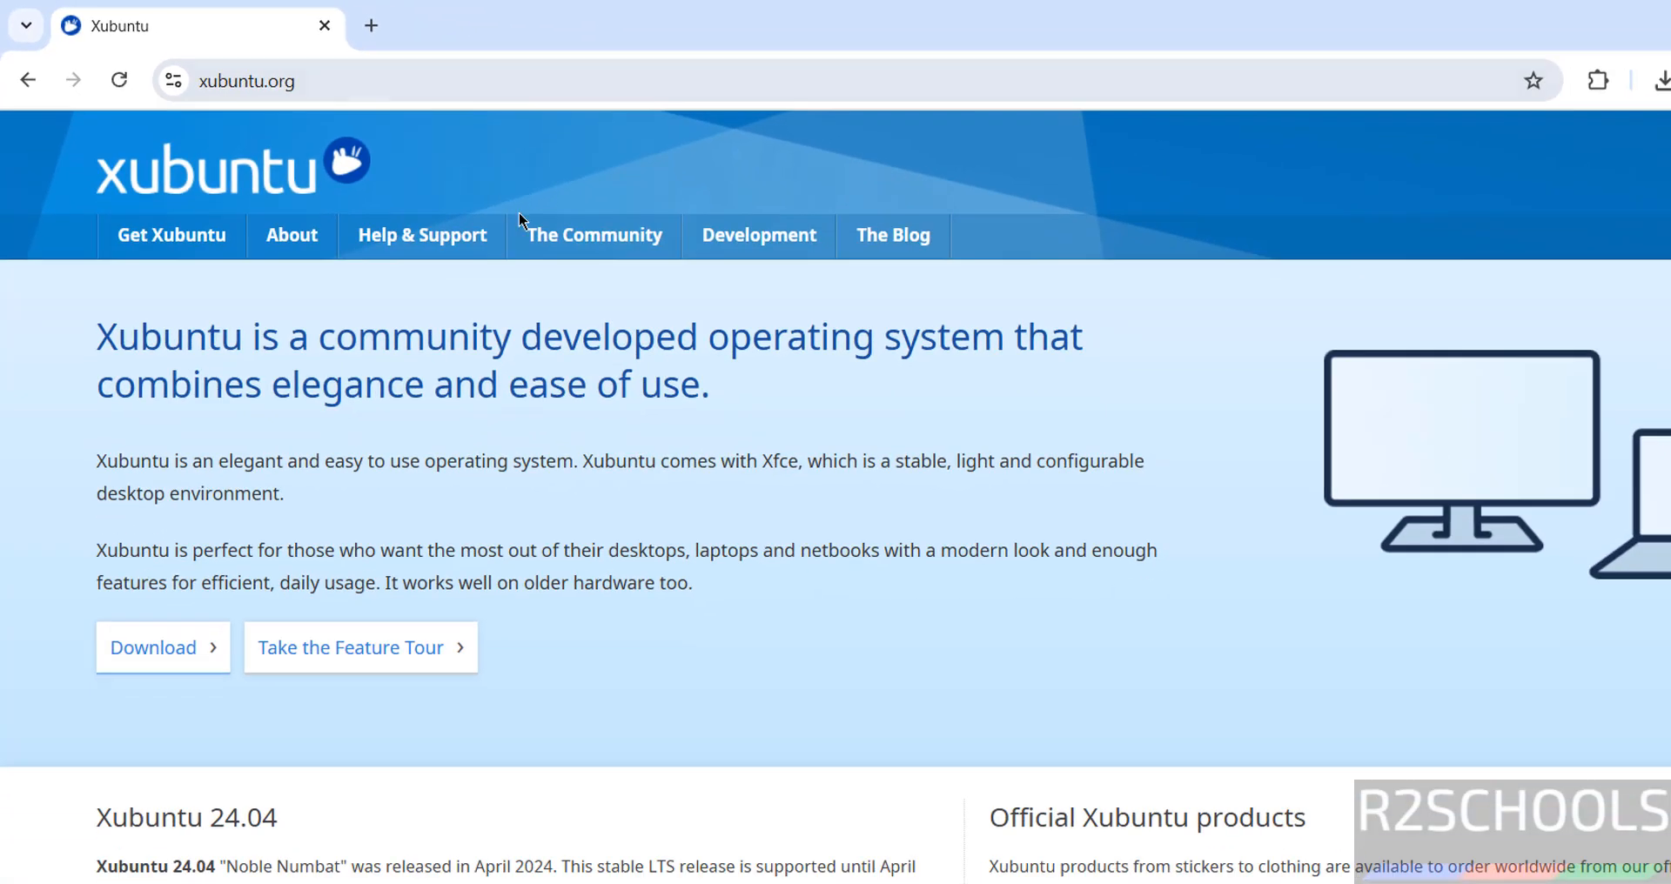
Bring up the xubuntu.org home page and its Get Xubuntu site menu
{"action": "mouse_move", "coordinate": [418, 237]}
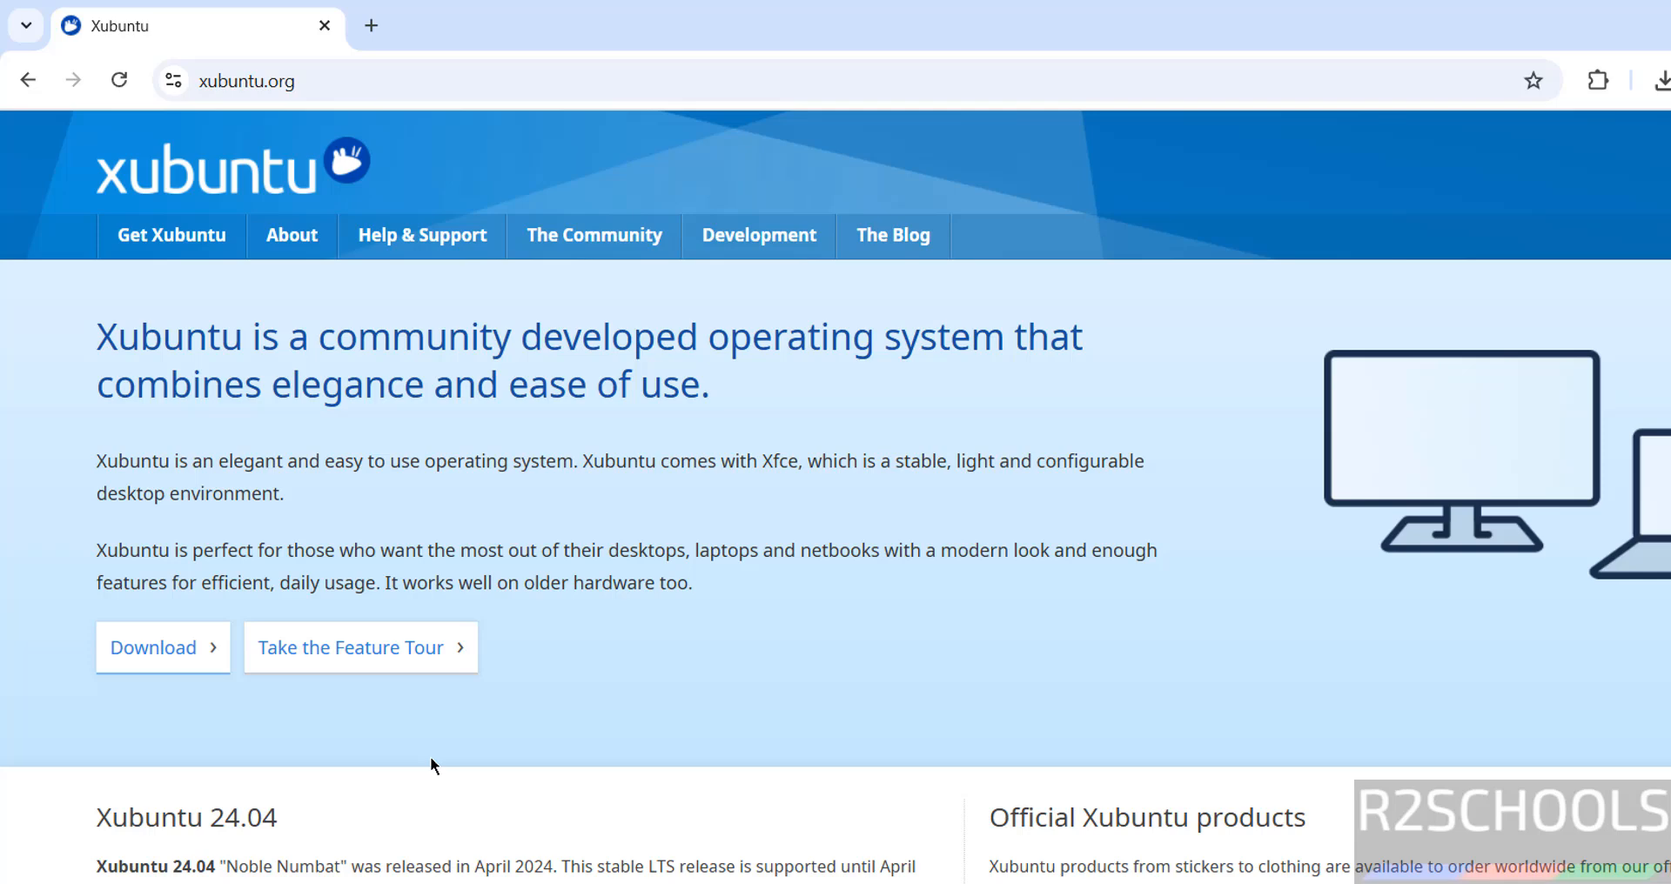
{"action": "mouse_move", "coordinate": [167, 252]}
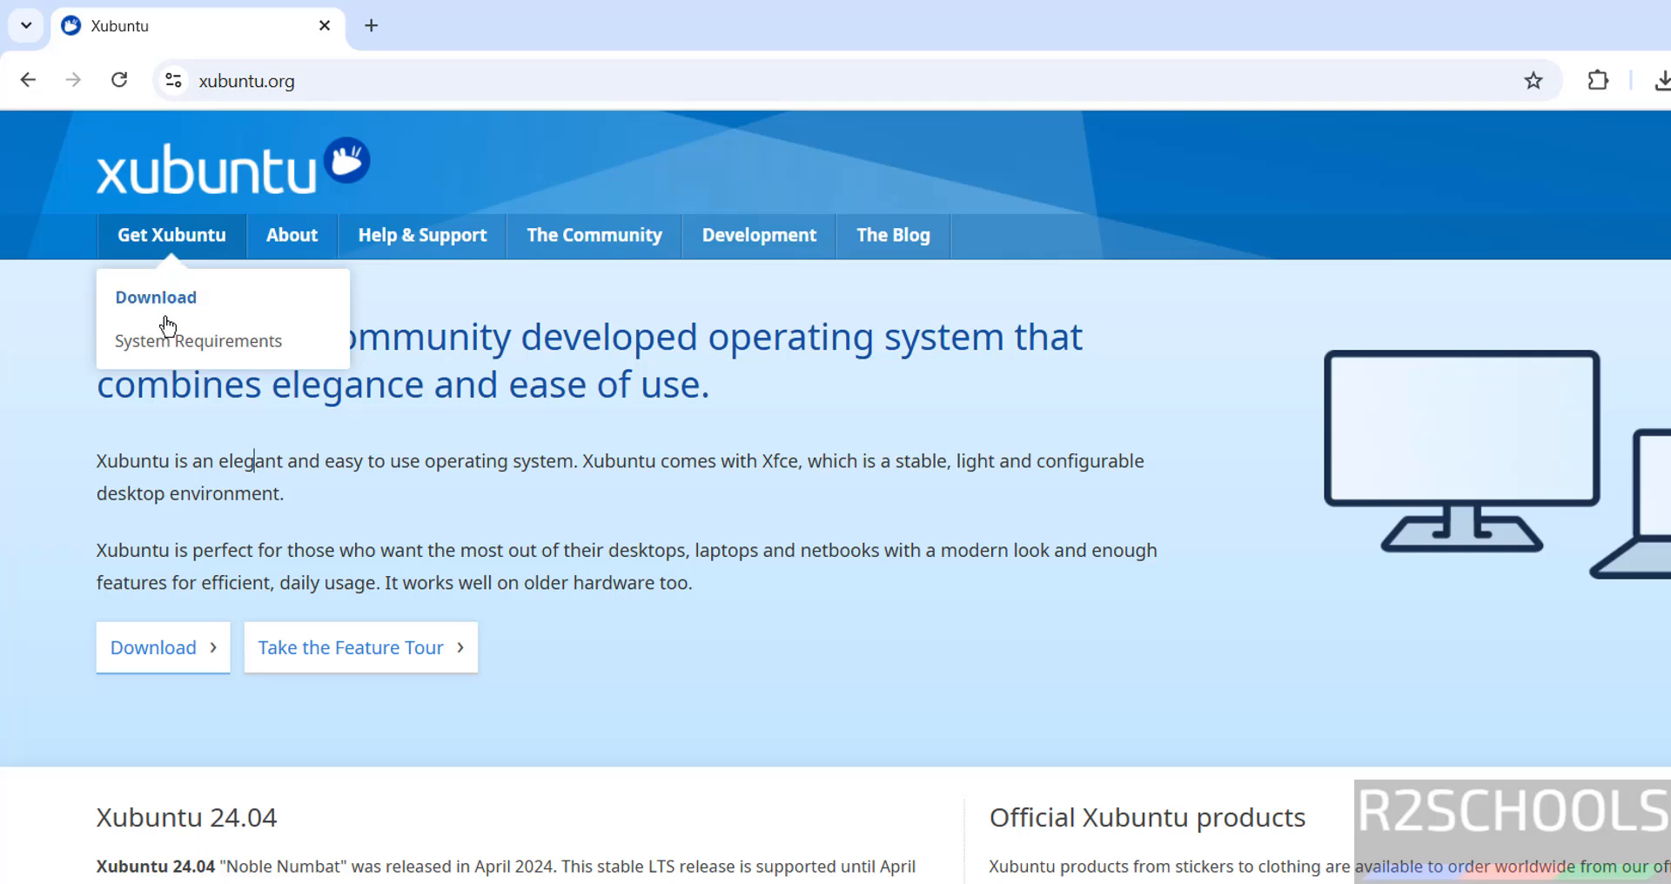
{"action": "left_click", "coordinate": [155, 347]}
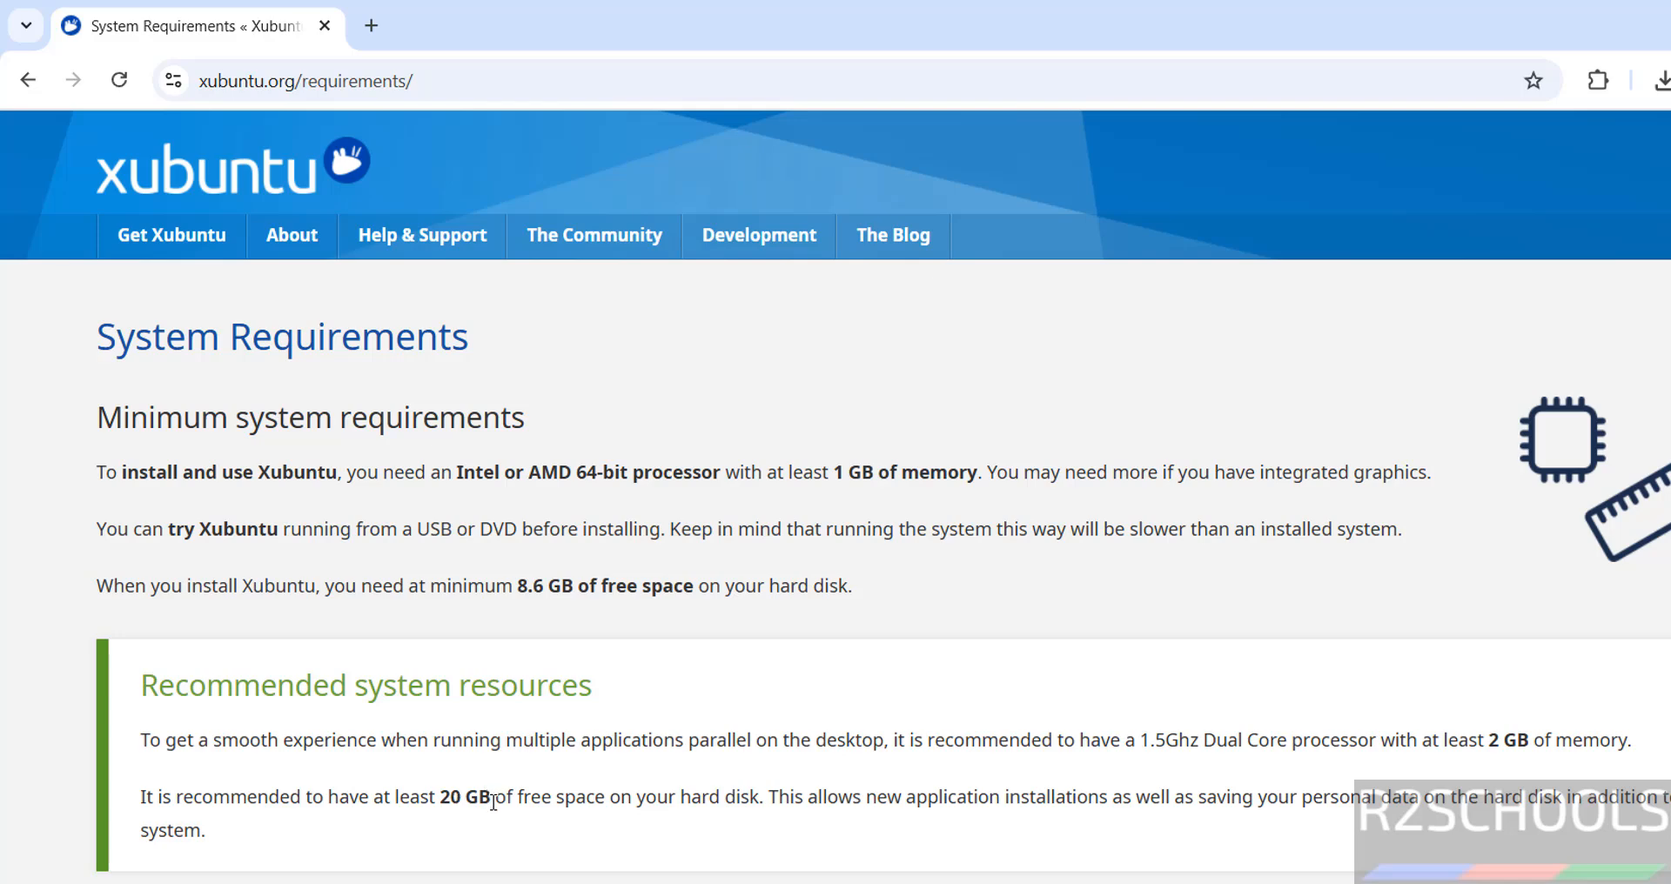
{"action": "left_click", "coordinate": [170, 235]}
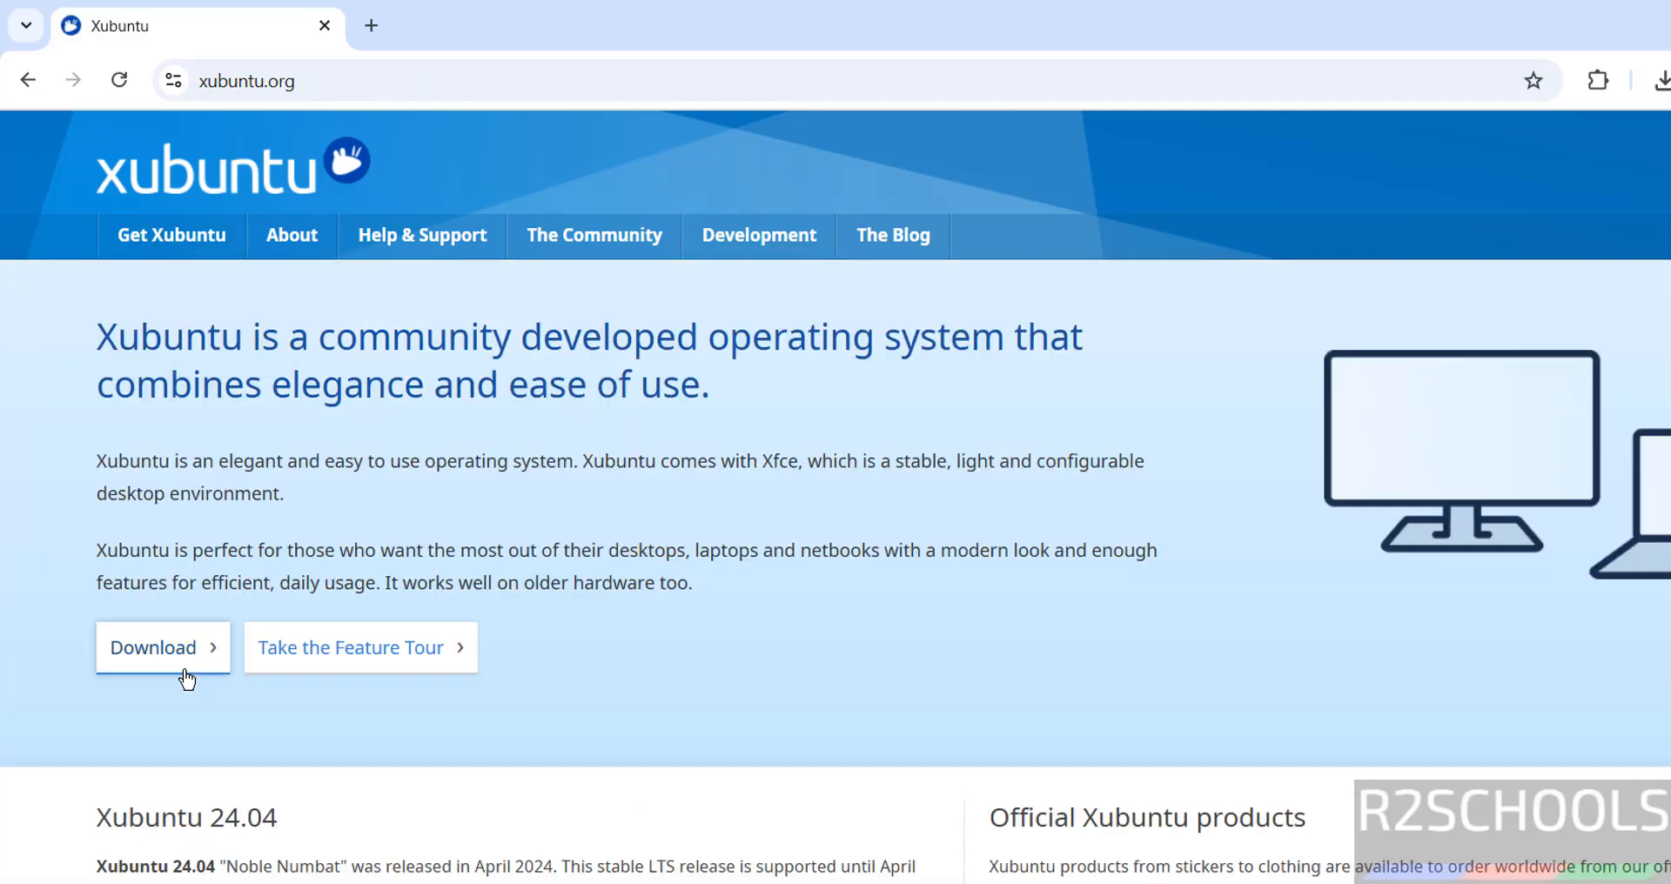
Download the 64-bit xubuntu-24.04.3-desktop-amd64.iso.torrent and open it in BitTorrent Web
{"action": "left_click", "coordinate": [144, 307]}
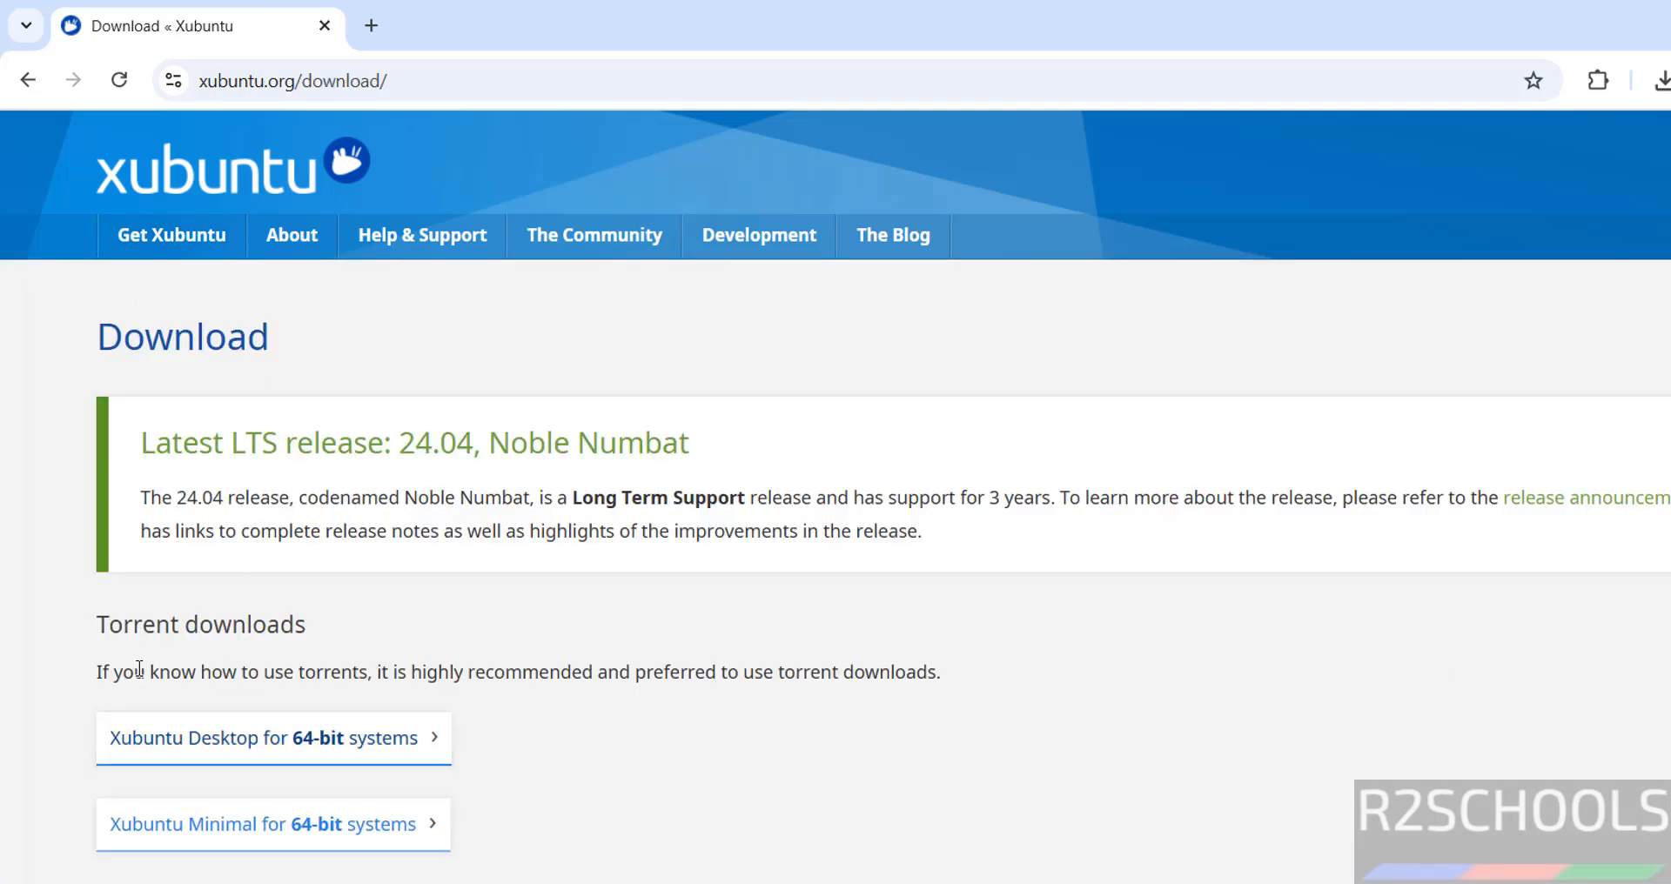
{"action": "left_click", "coordinate": [352, 742]}
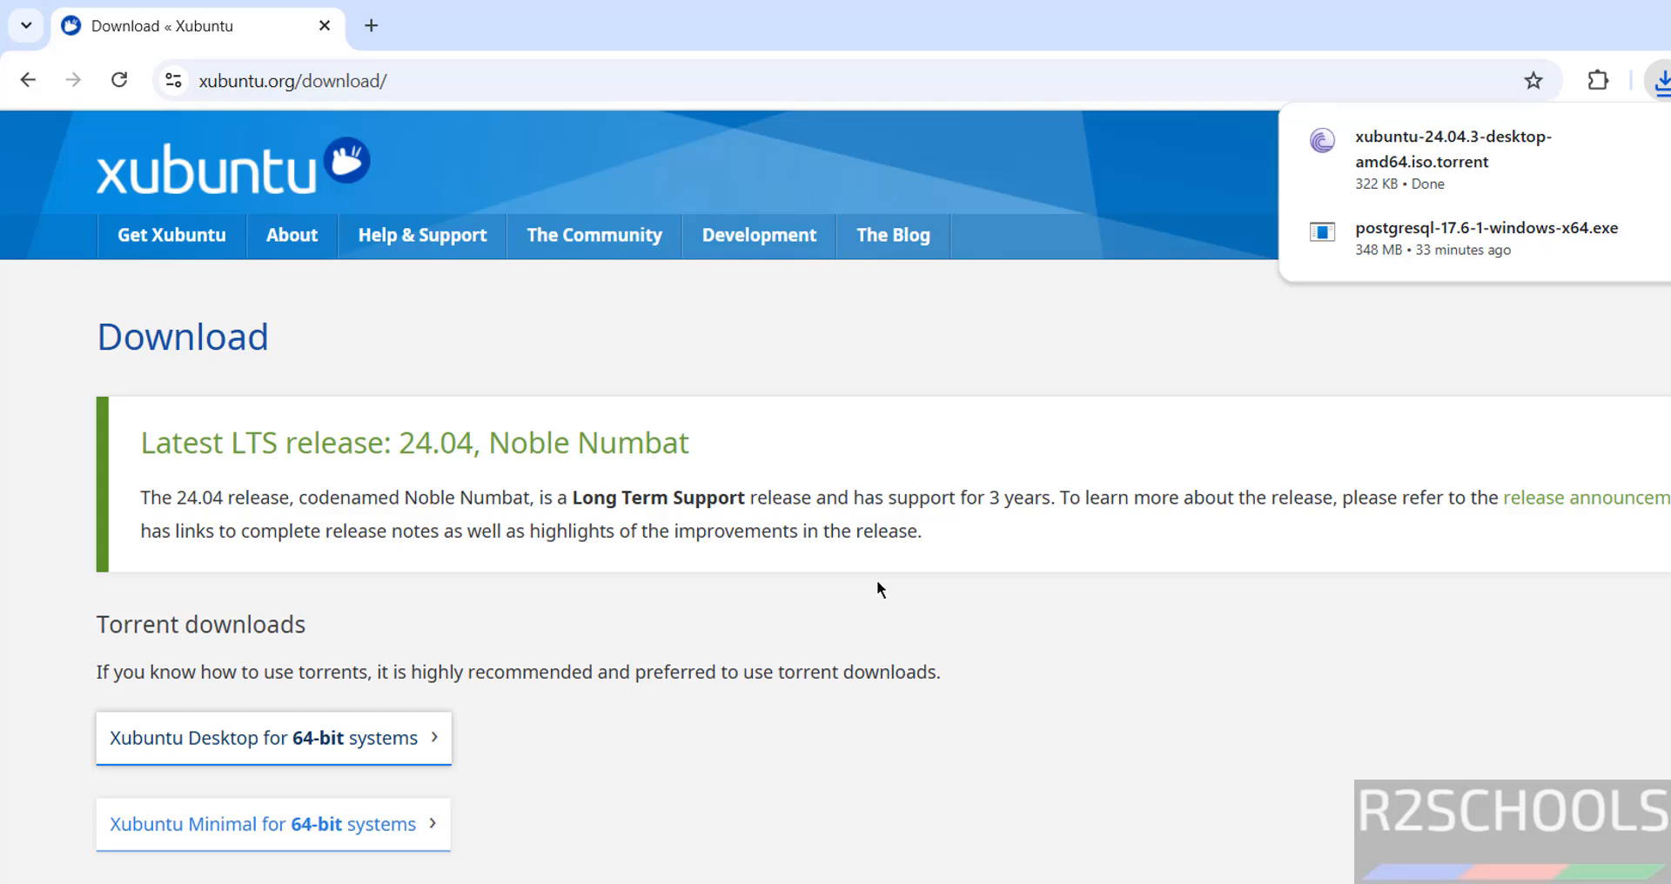
{"action": "key", "text": "ctrl+j"}
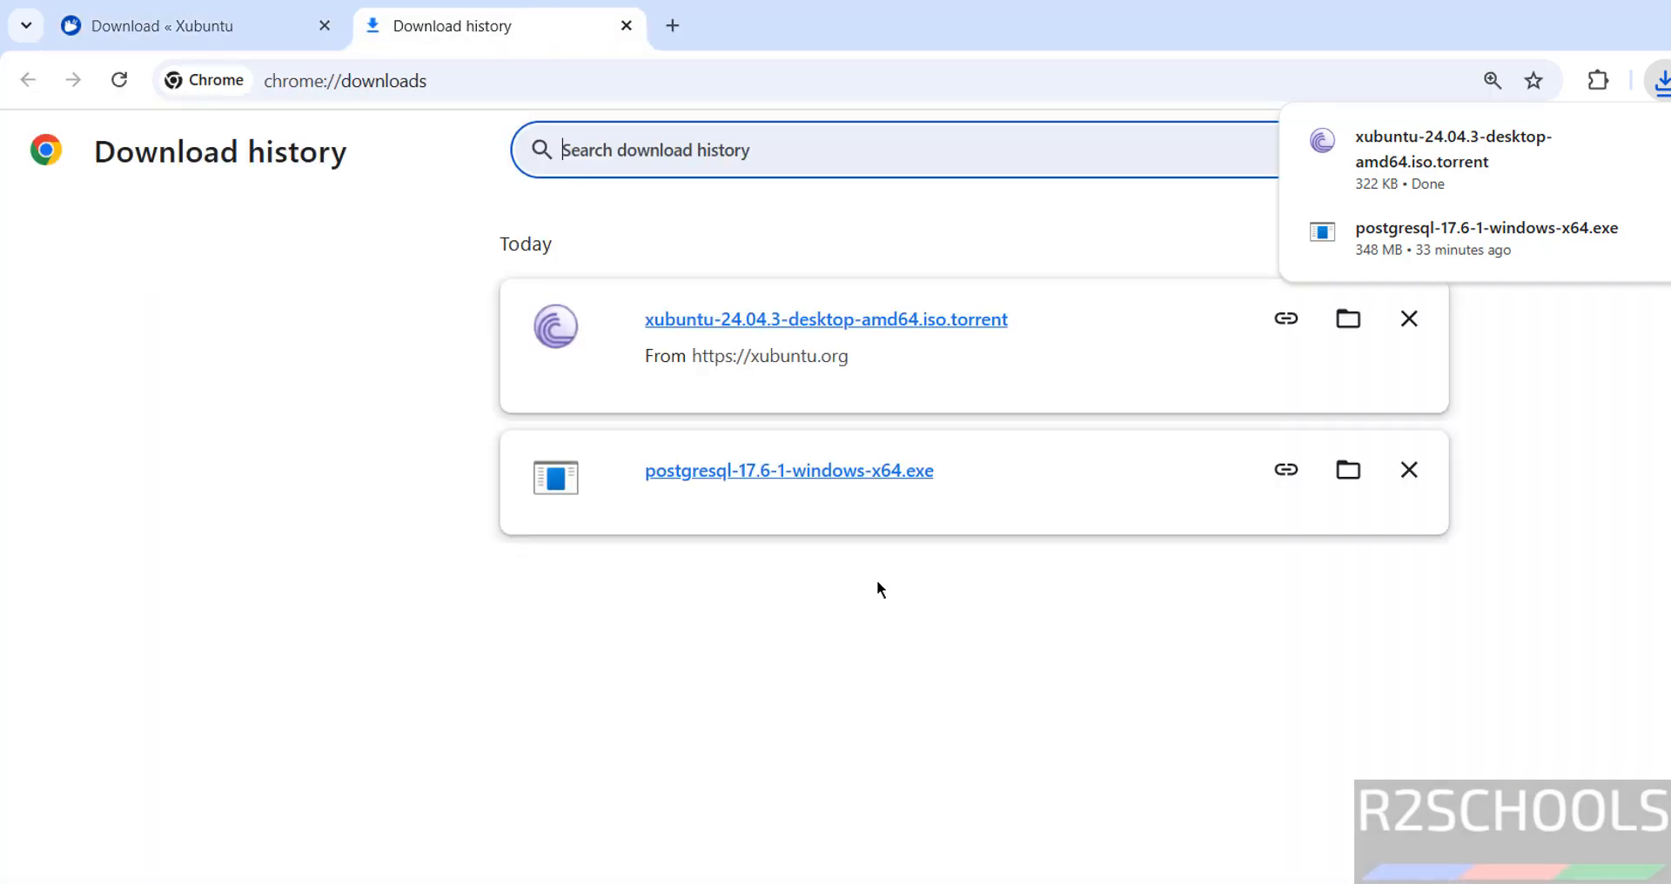
{"action": "left_click", "coordinate": [1021, 811]}
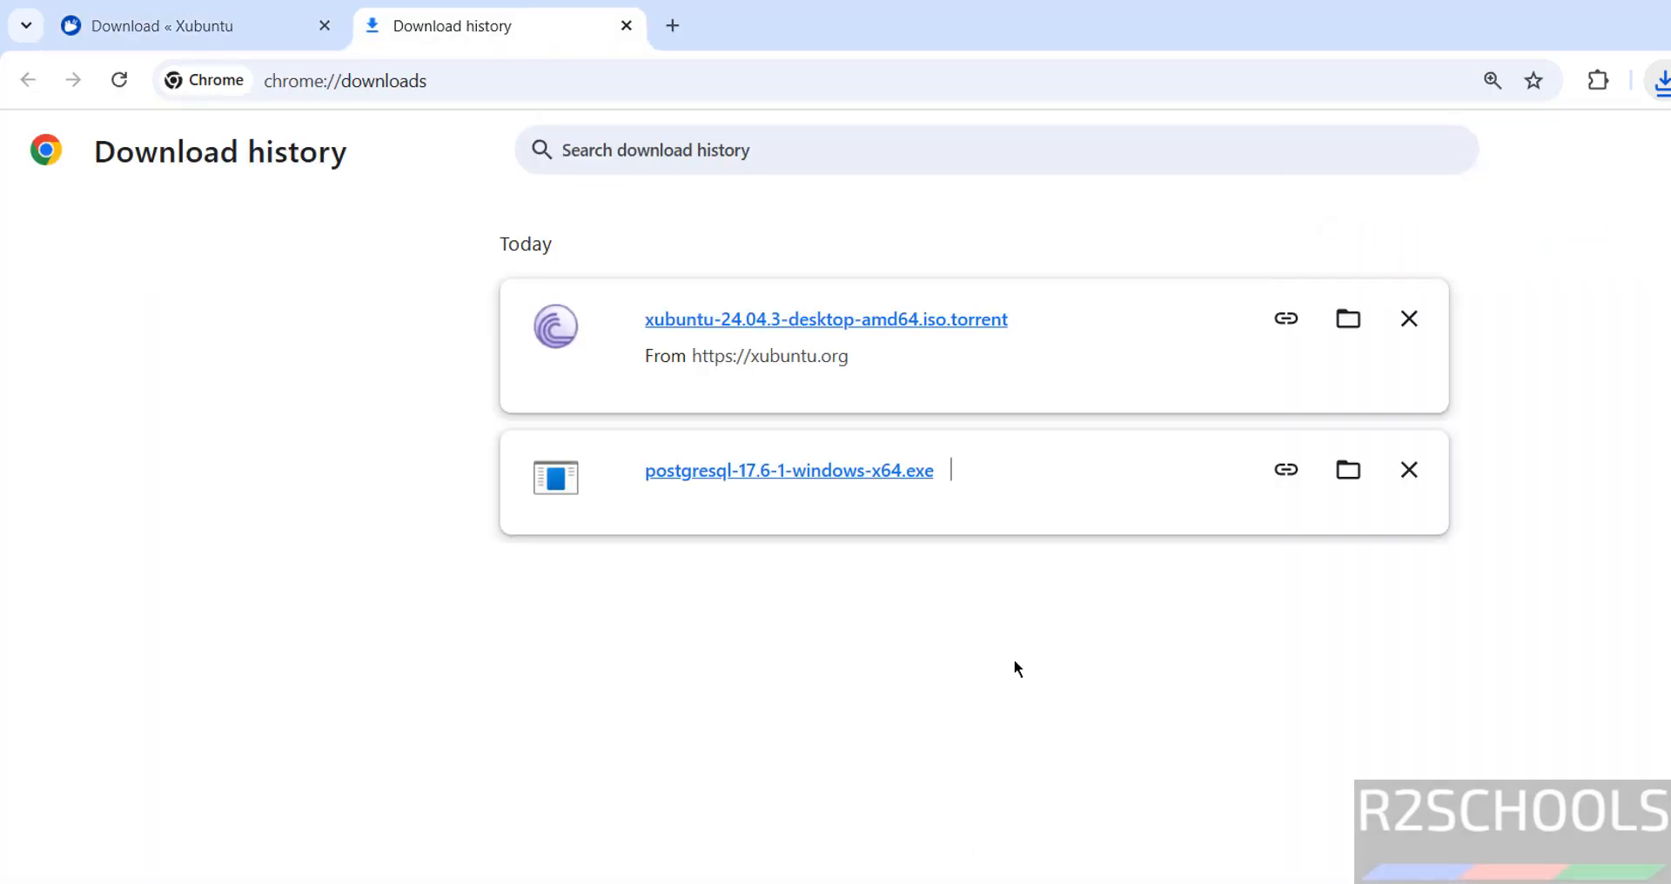
{"action": "left_click", "coordinate": [766, 334]}
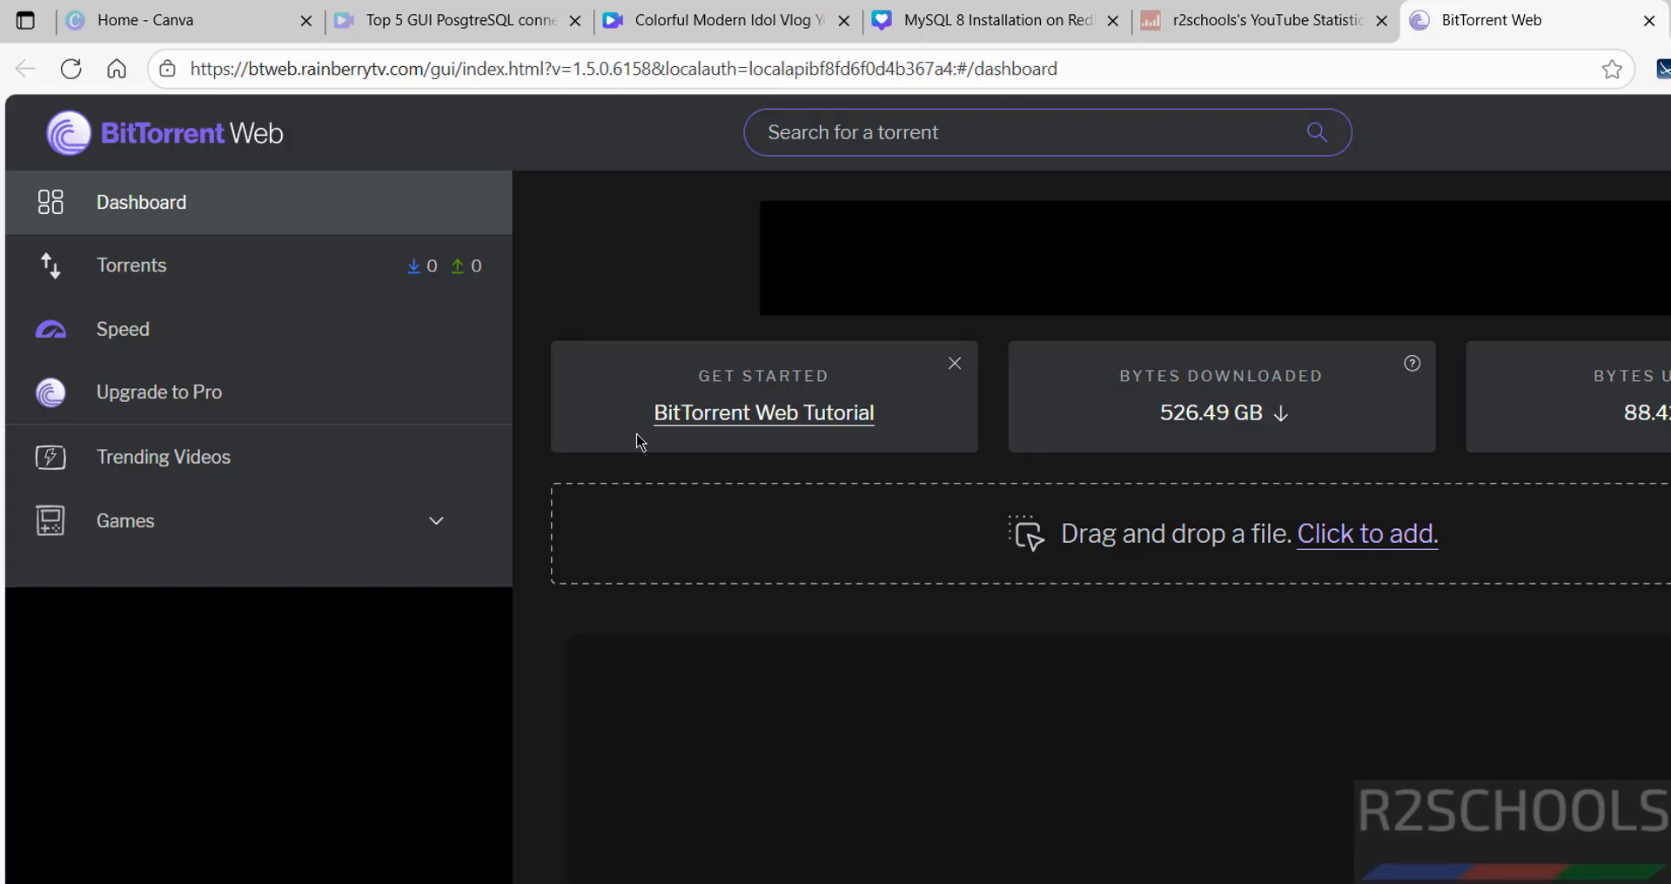
Check the Torrents list for the paused Xubuntu ISO, then search Windows for vmware
{"action": "left_click", "coordinate": [224, 275]}
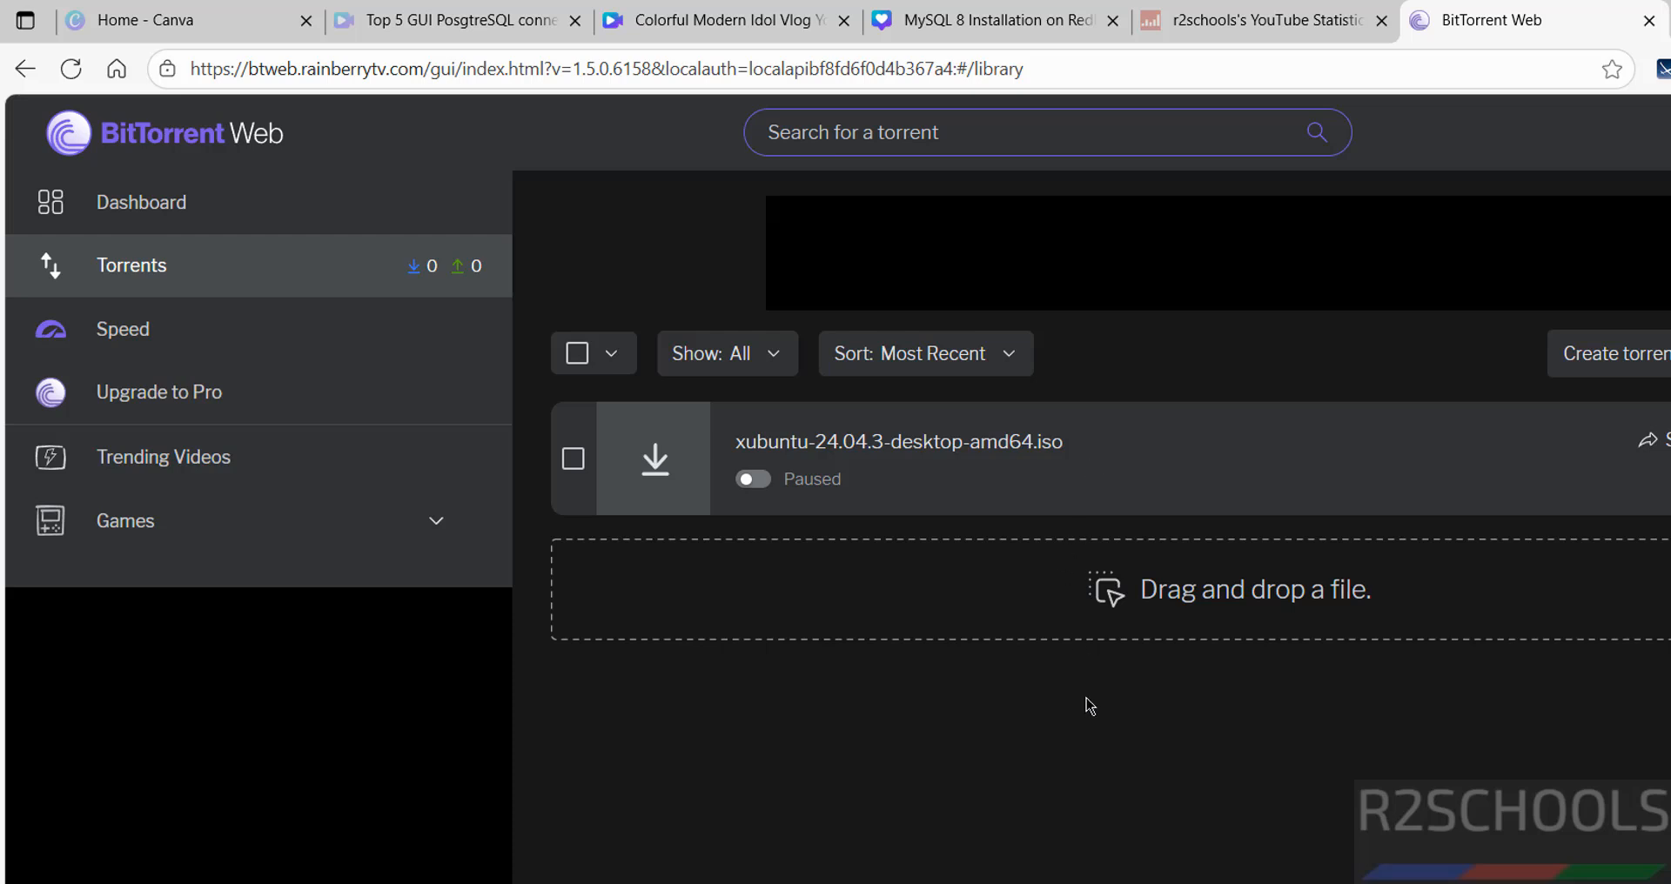
{"action": "key", "text": "super"}
{"action": "type", "text": "vmware"}
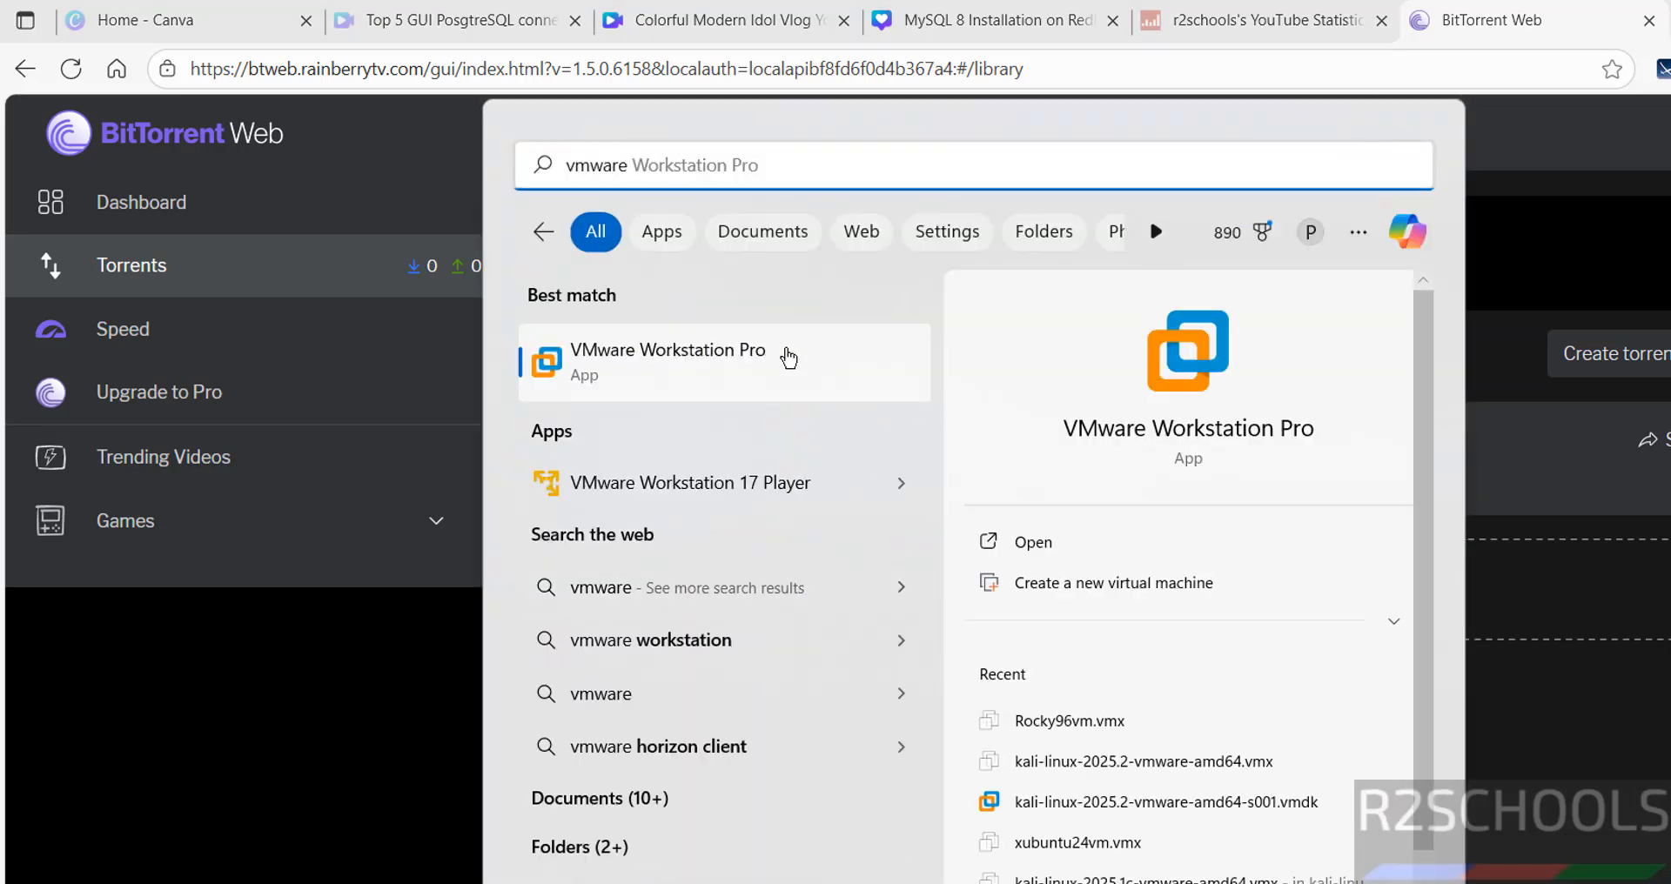
Launch VMware Workstation Pro and start a New Virtual Machine using xubuntu-24.04.3-desktop-amd64.iso
{"action": "left_click", "coordinate": [788, 356]}
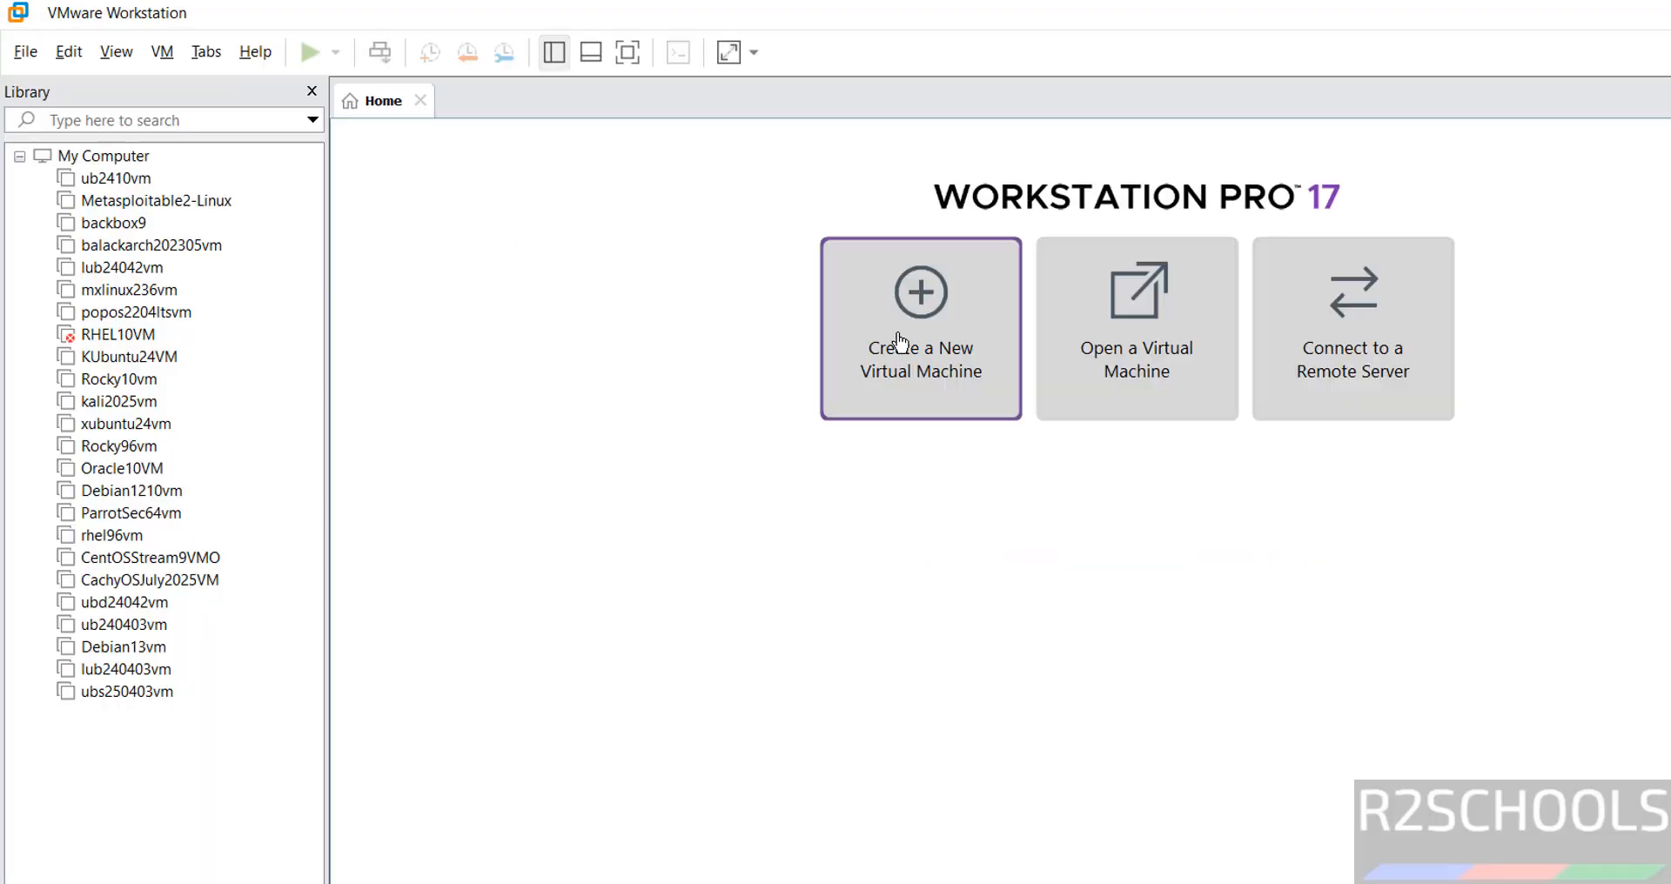
{"action": "left_click", "coordinate": [35, 58]}
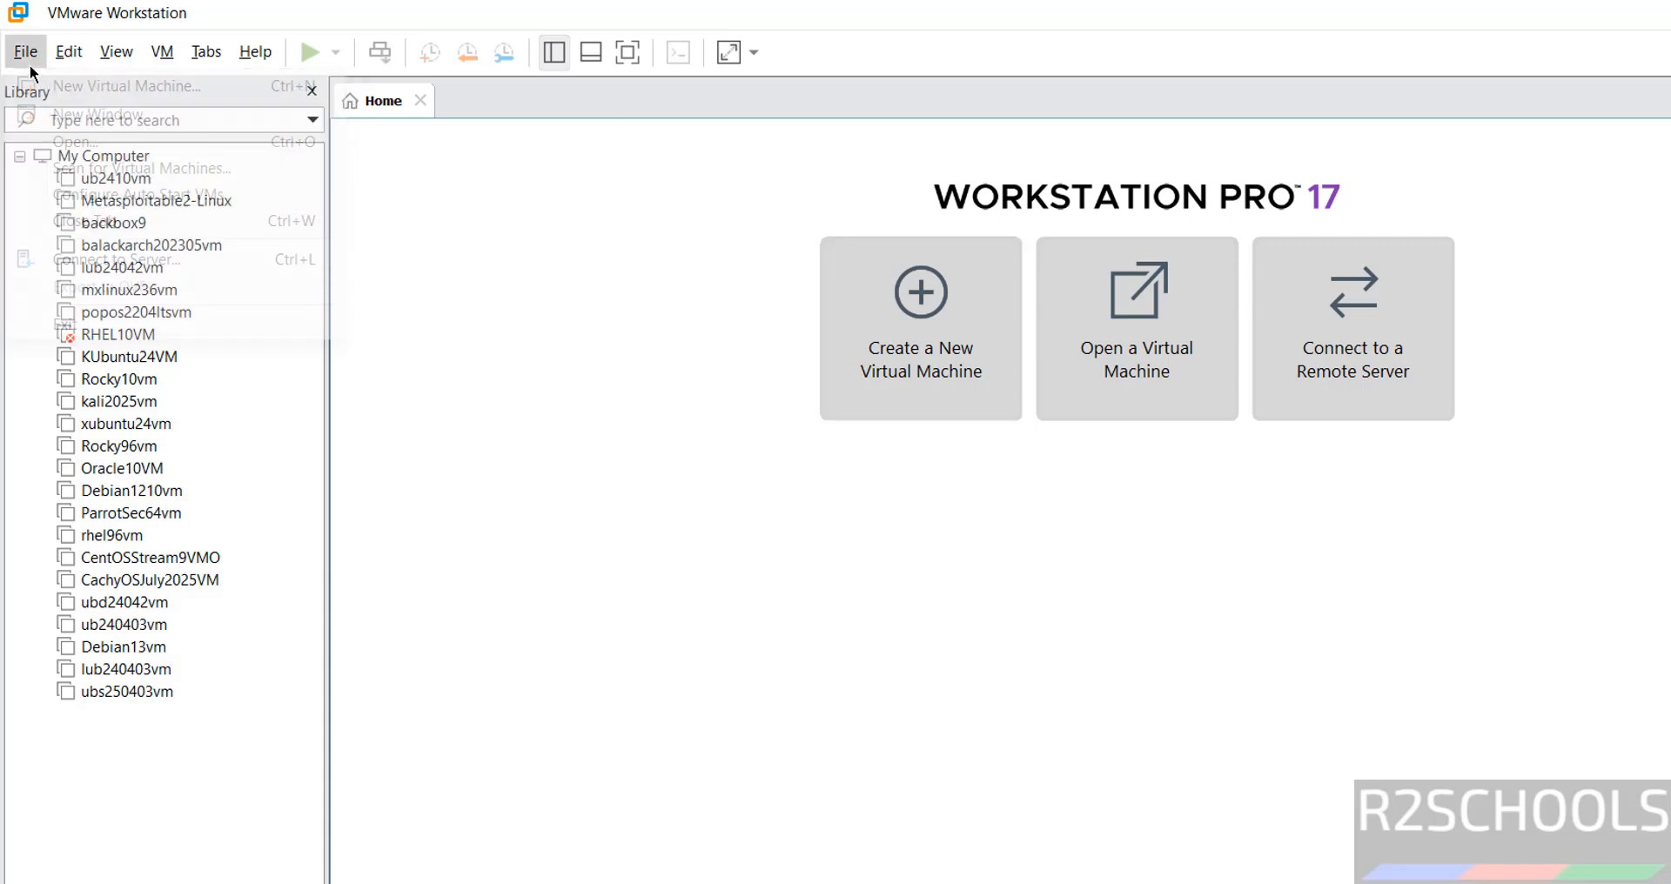
{"action": "left_click", "coordinate": [30, 83]}
{"action": "key", "text": "Return"}
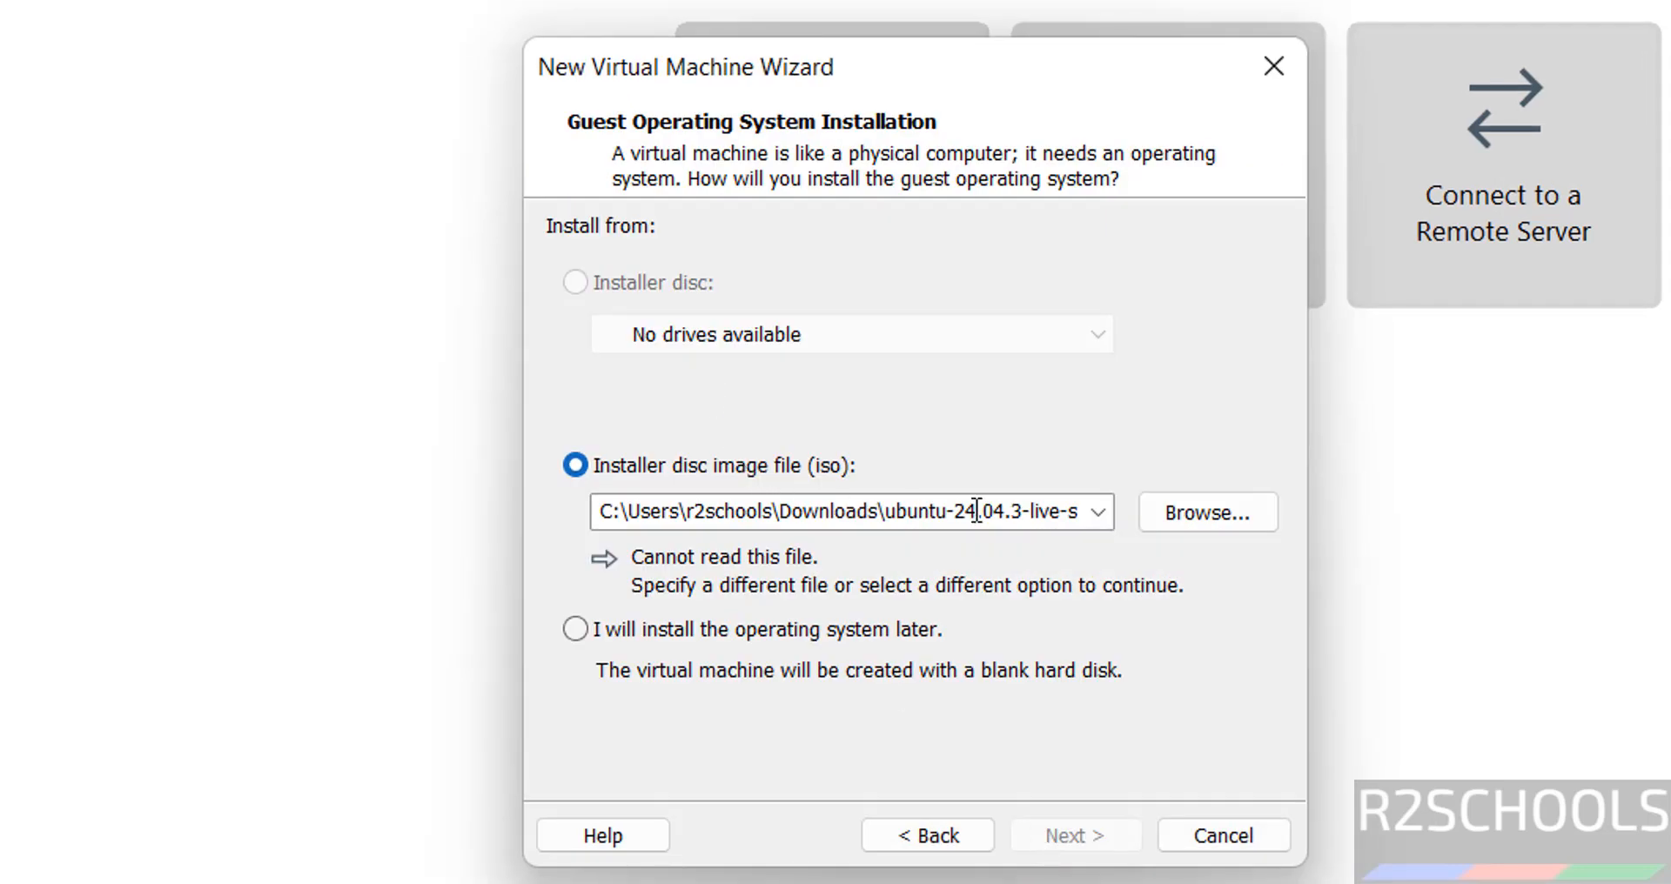
{"action": "left_click", "coordinate": [1185, 510]}
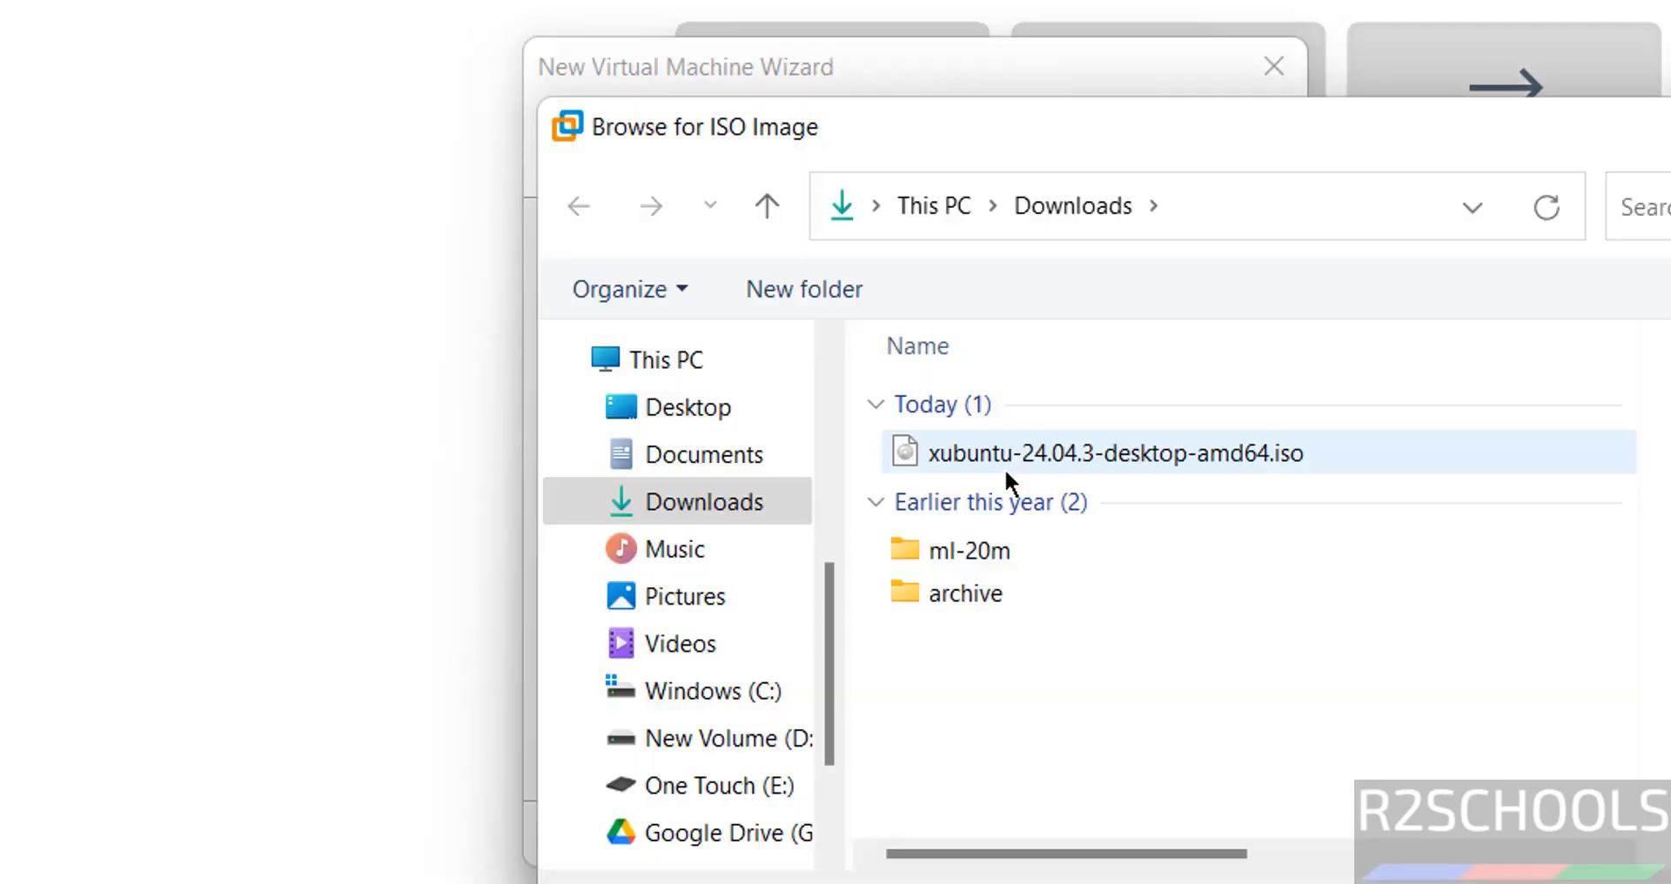
{"action": "left_click", "coordinate": [1001, 467]}
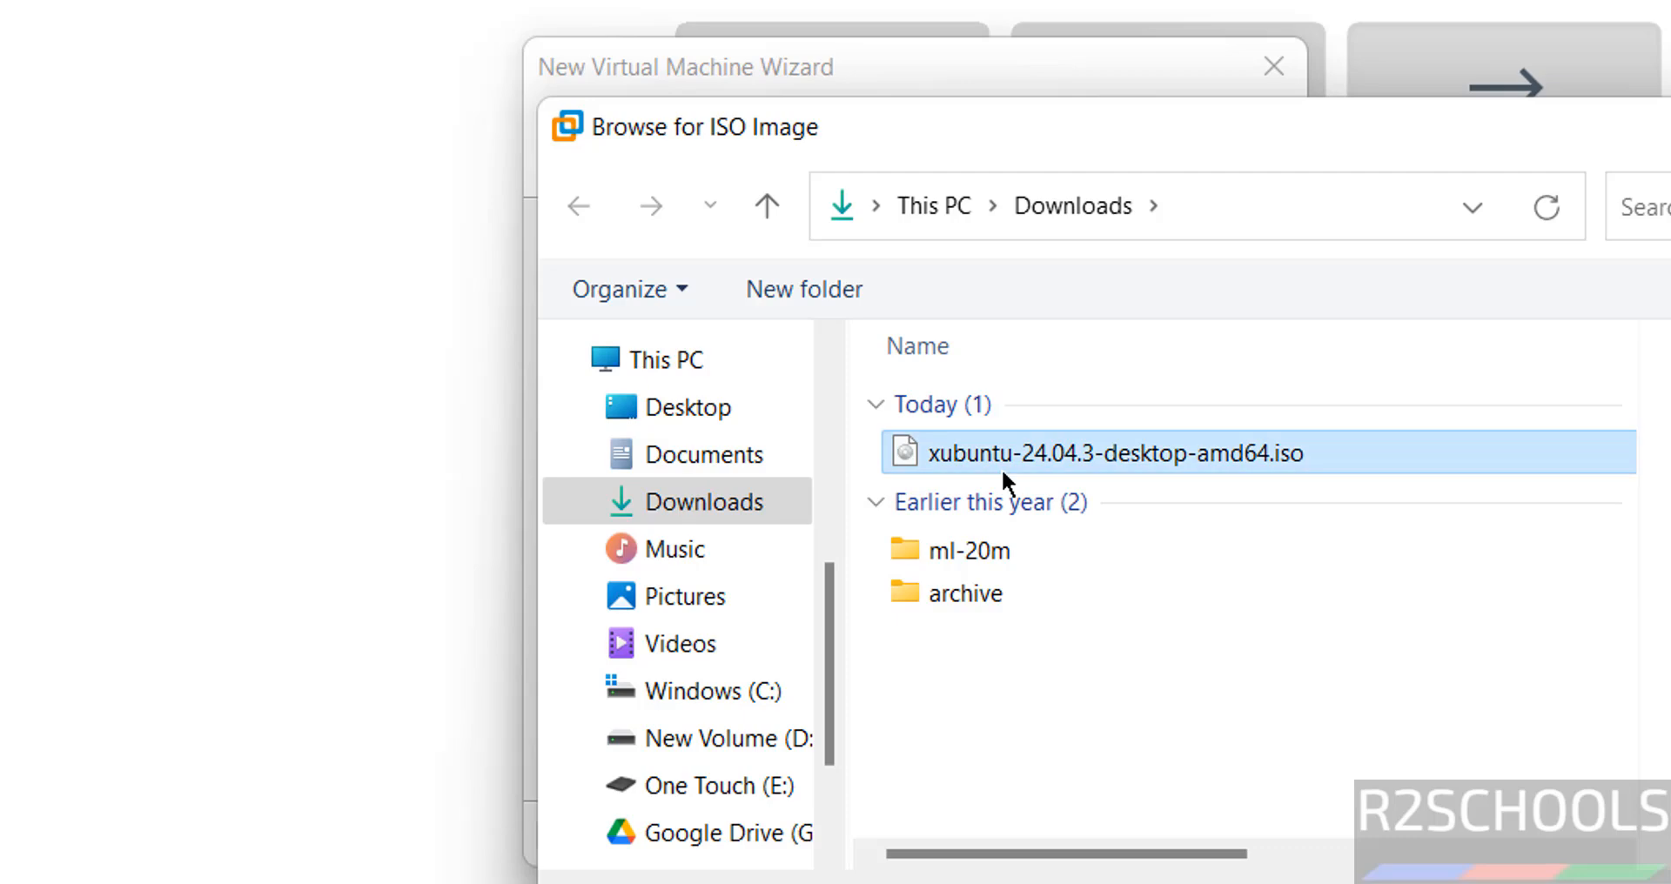
{"action": "left_click", "coordinate": [1667, 881]}
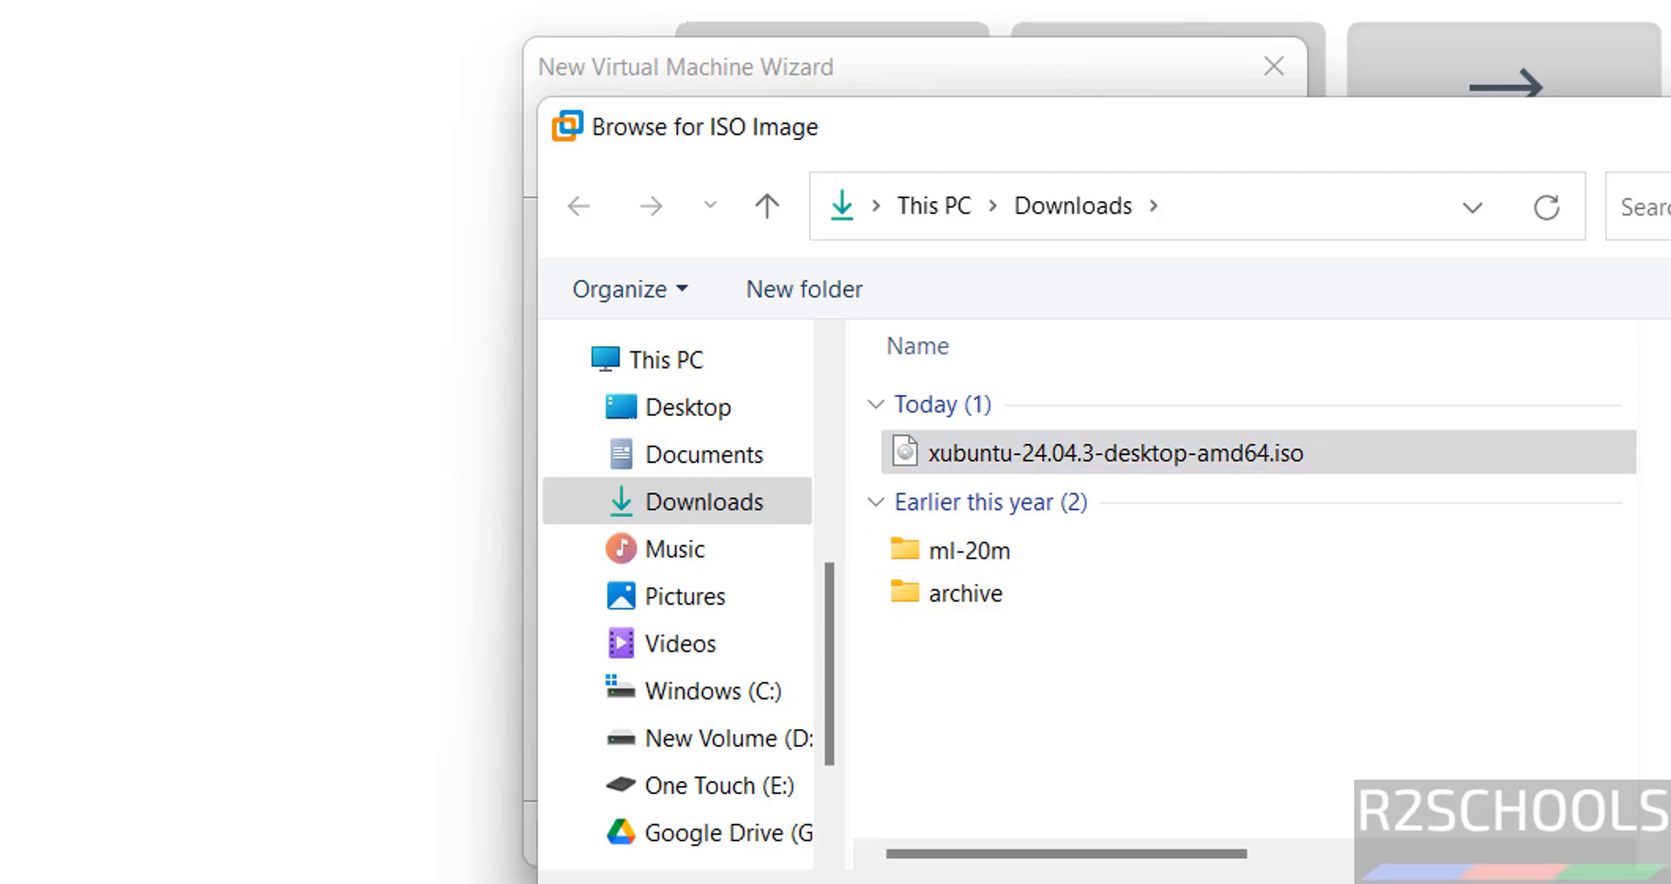
Enter 'administrator' as both the Linux full name and user name
{"action": "left_click", "coordinate": [1047, 834]}
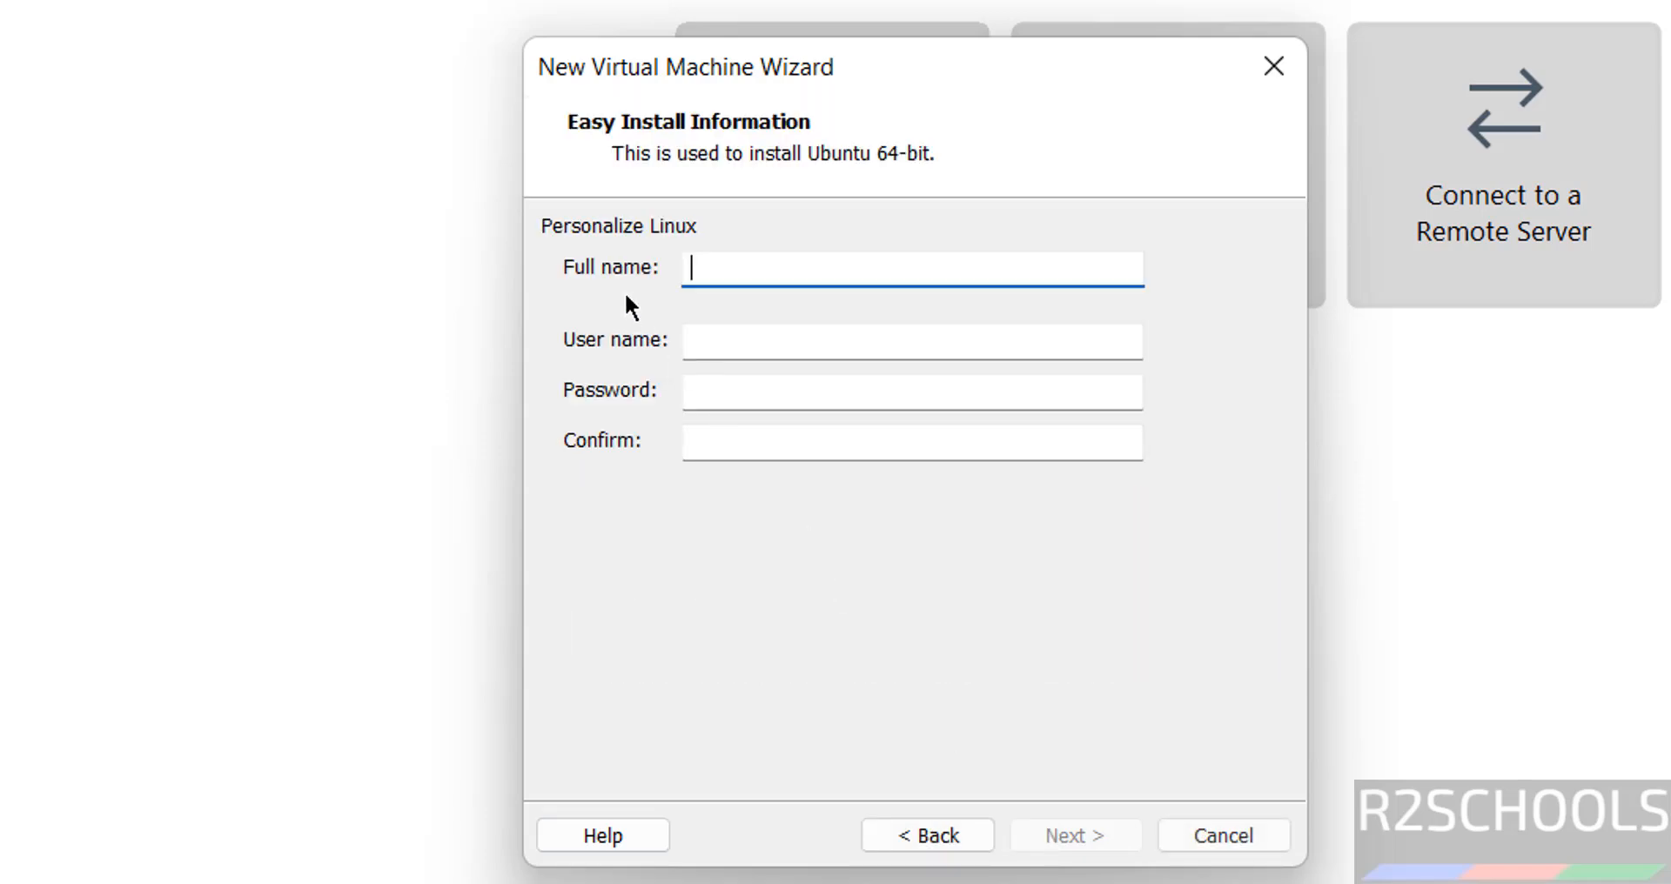
{"action": "type", "text": "adm"}
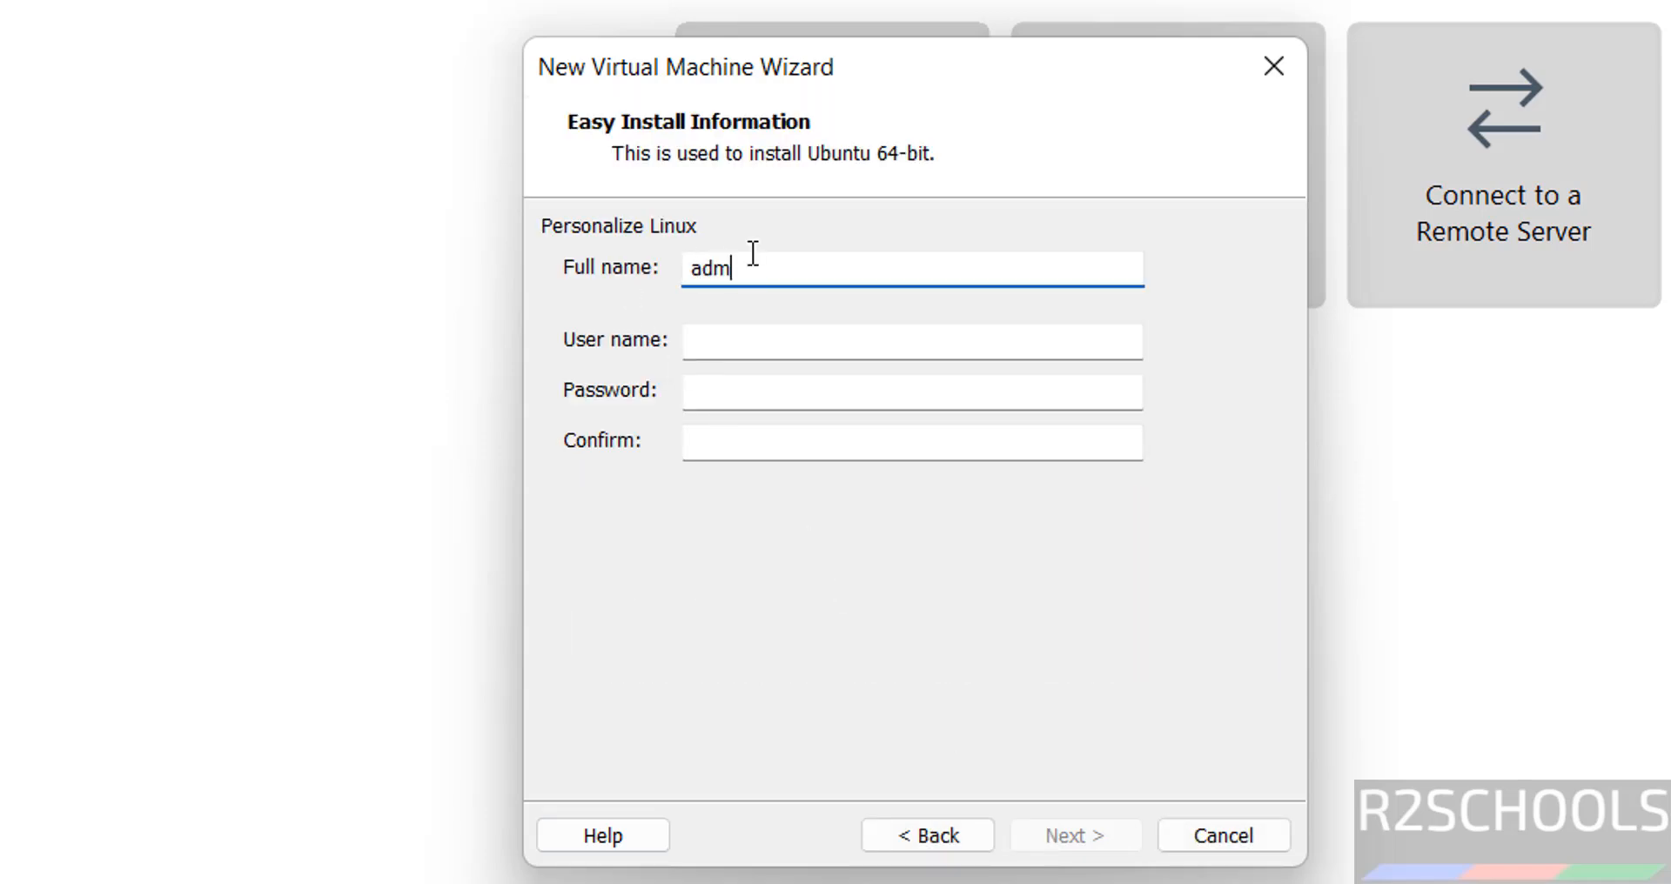
{"action": "type", "text": "inistrator"}
{"action": "key", "text": "Tab"}
{"action": "type", "text": "administrato"}
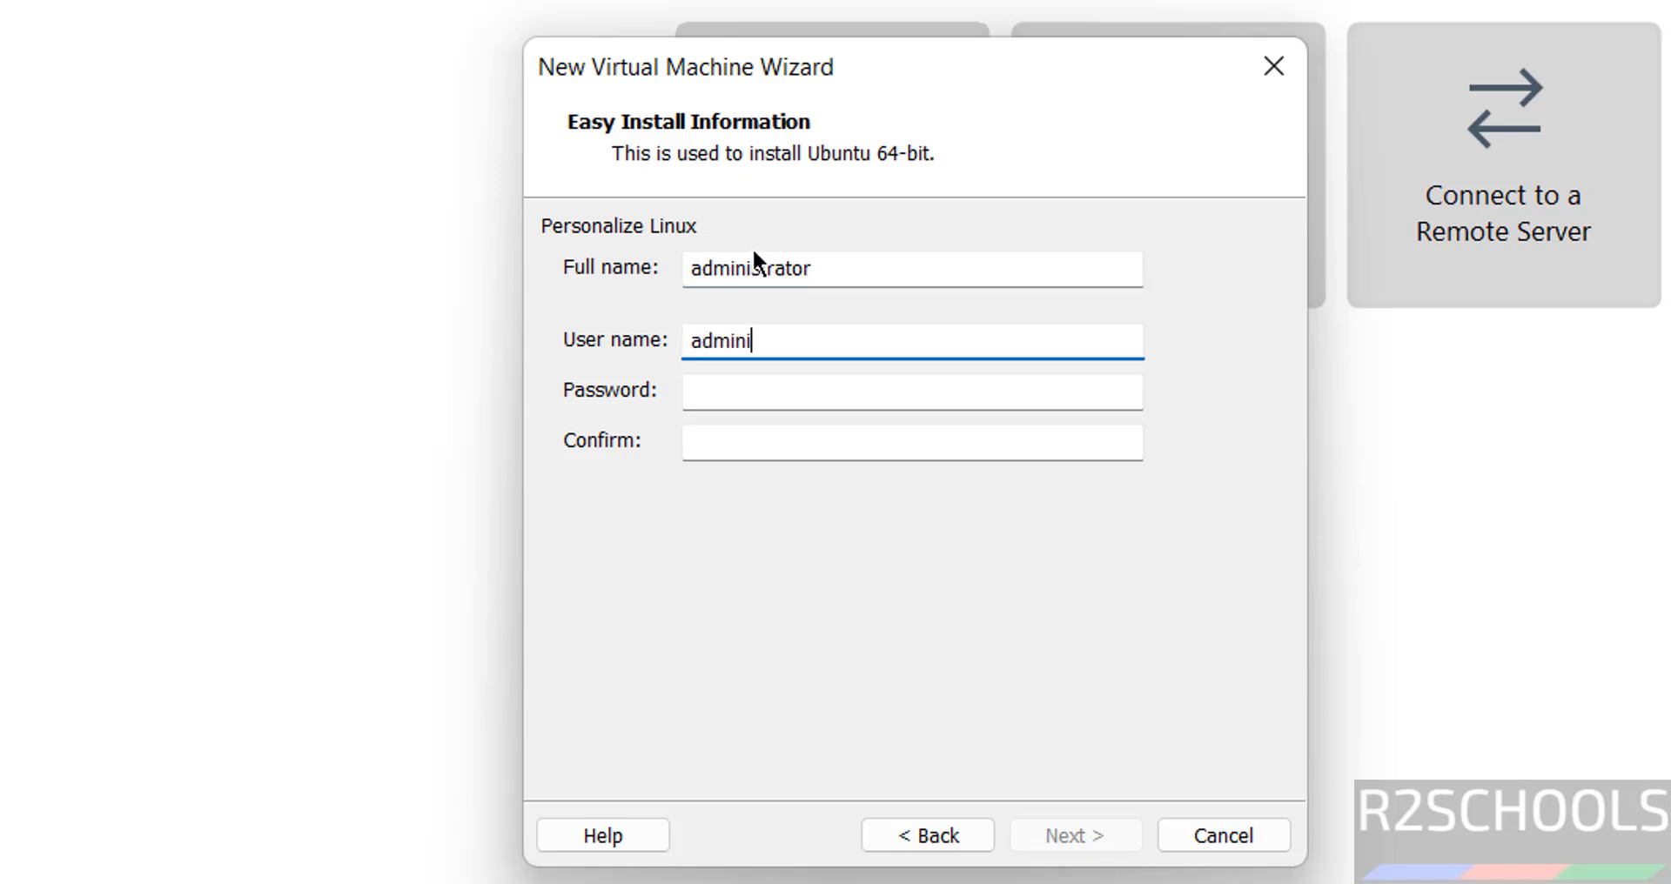
{"action": "key", "text": "Tab"}
{"action": "type", "text": "a"}
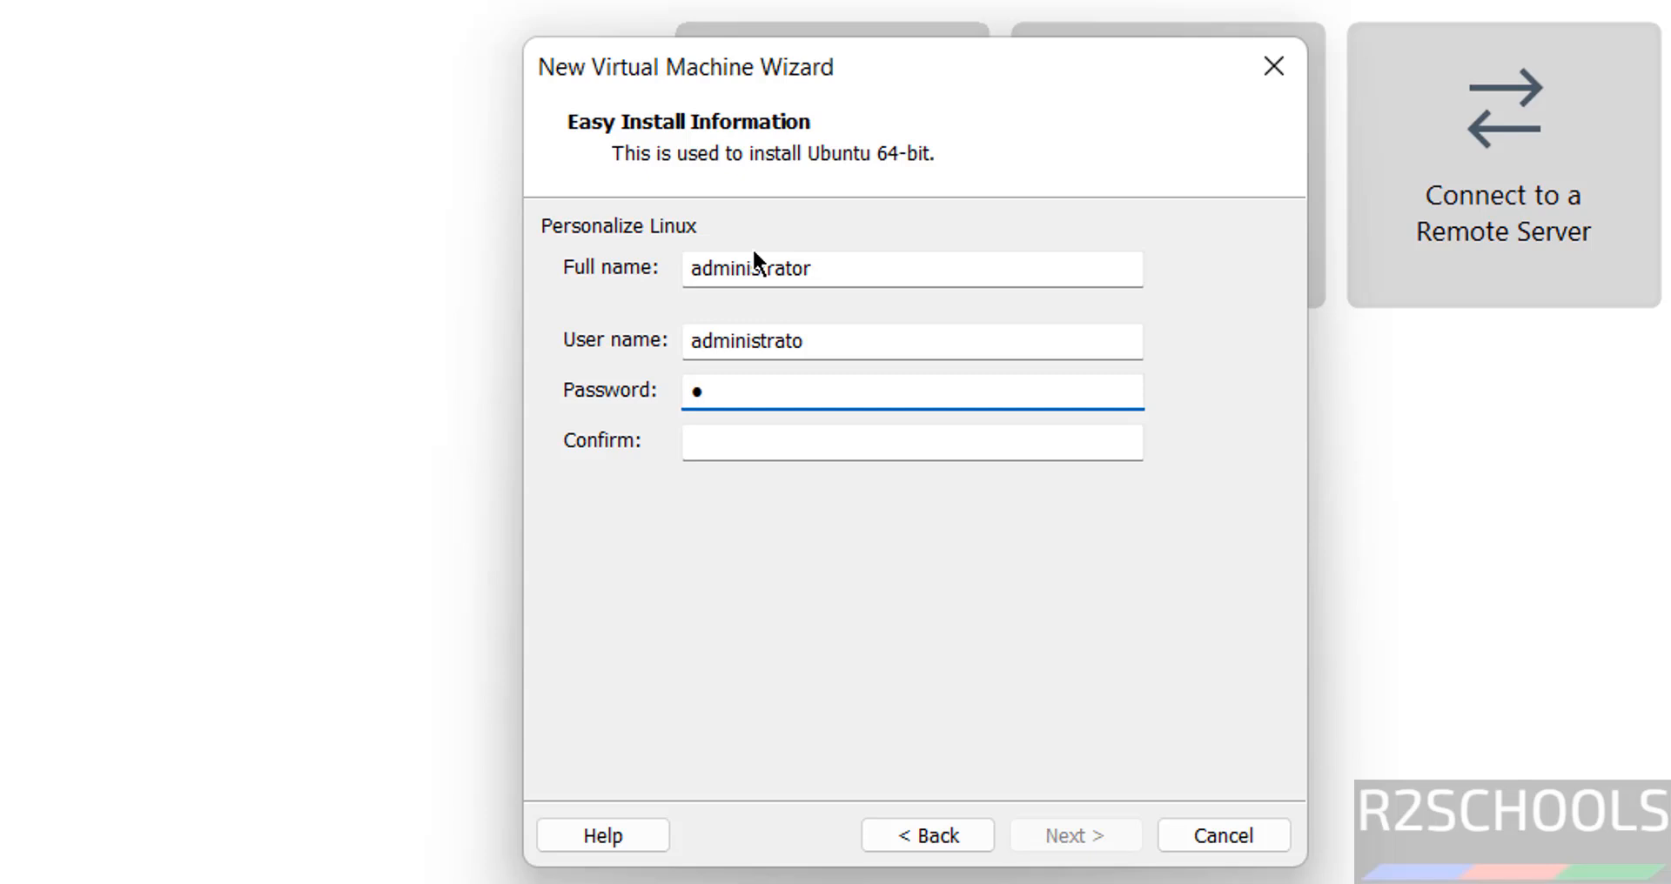
{"action": "key", "text": "shift+Tab"}
{"action": "key", "text": "End"}
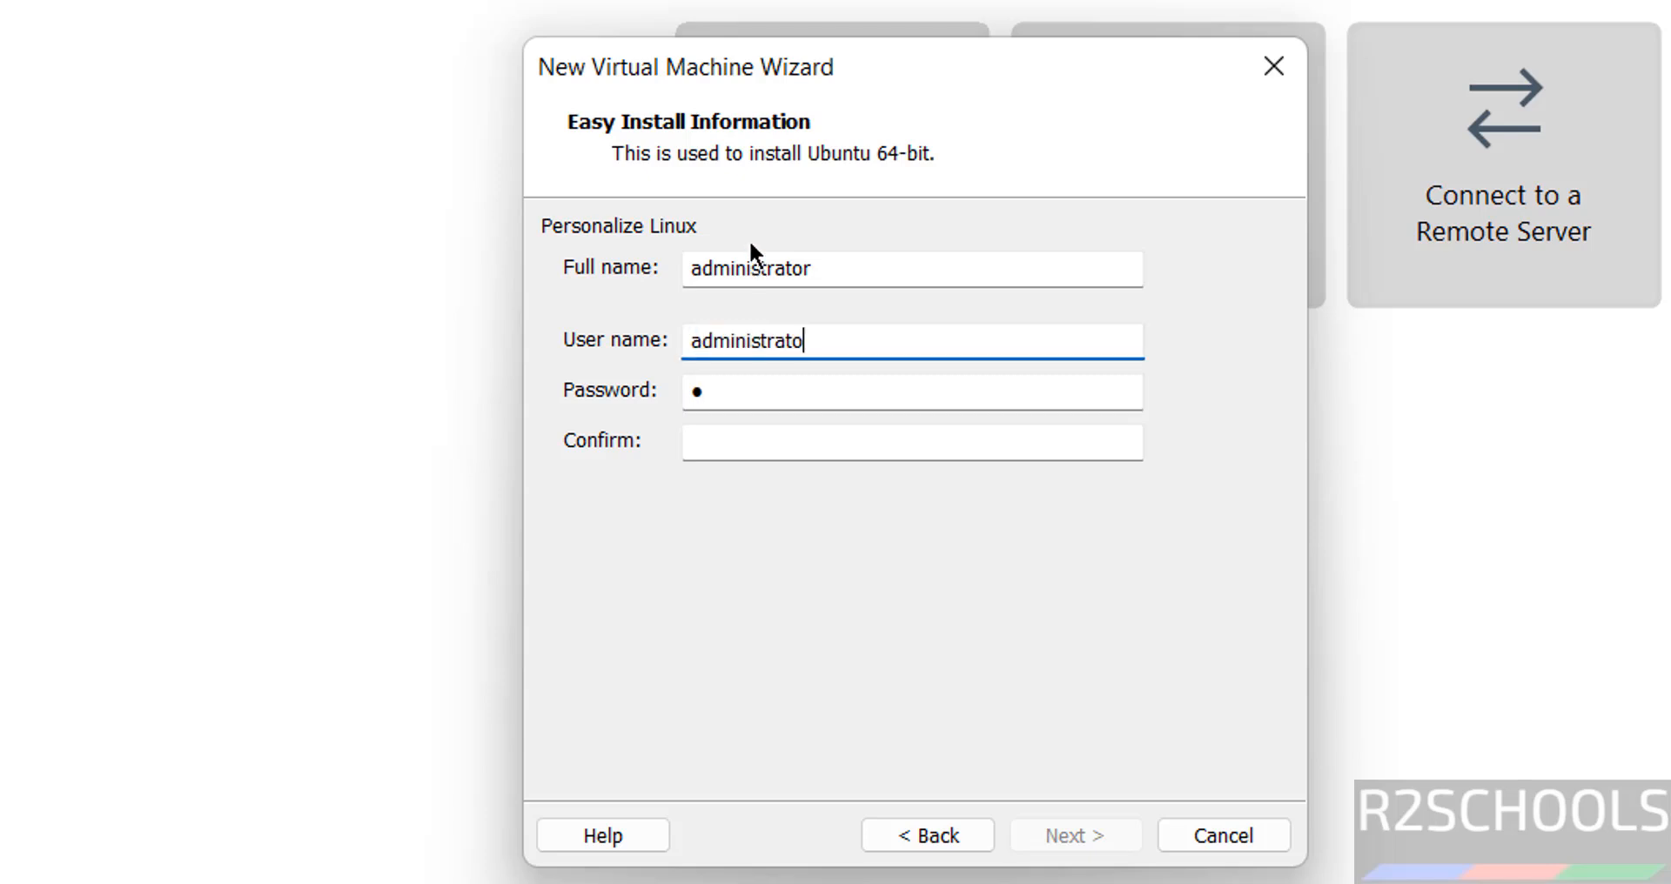
{"action": "type", "text": "r"}
Set and confirm the Linux account password
{"action": "key", "text": "Tab"}
{"action": "type", "text": "●●●●●●●●●"}
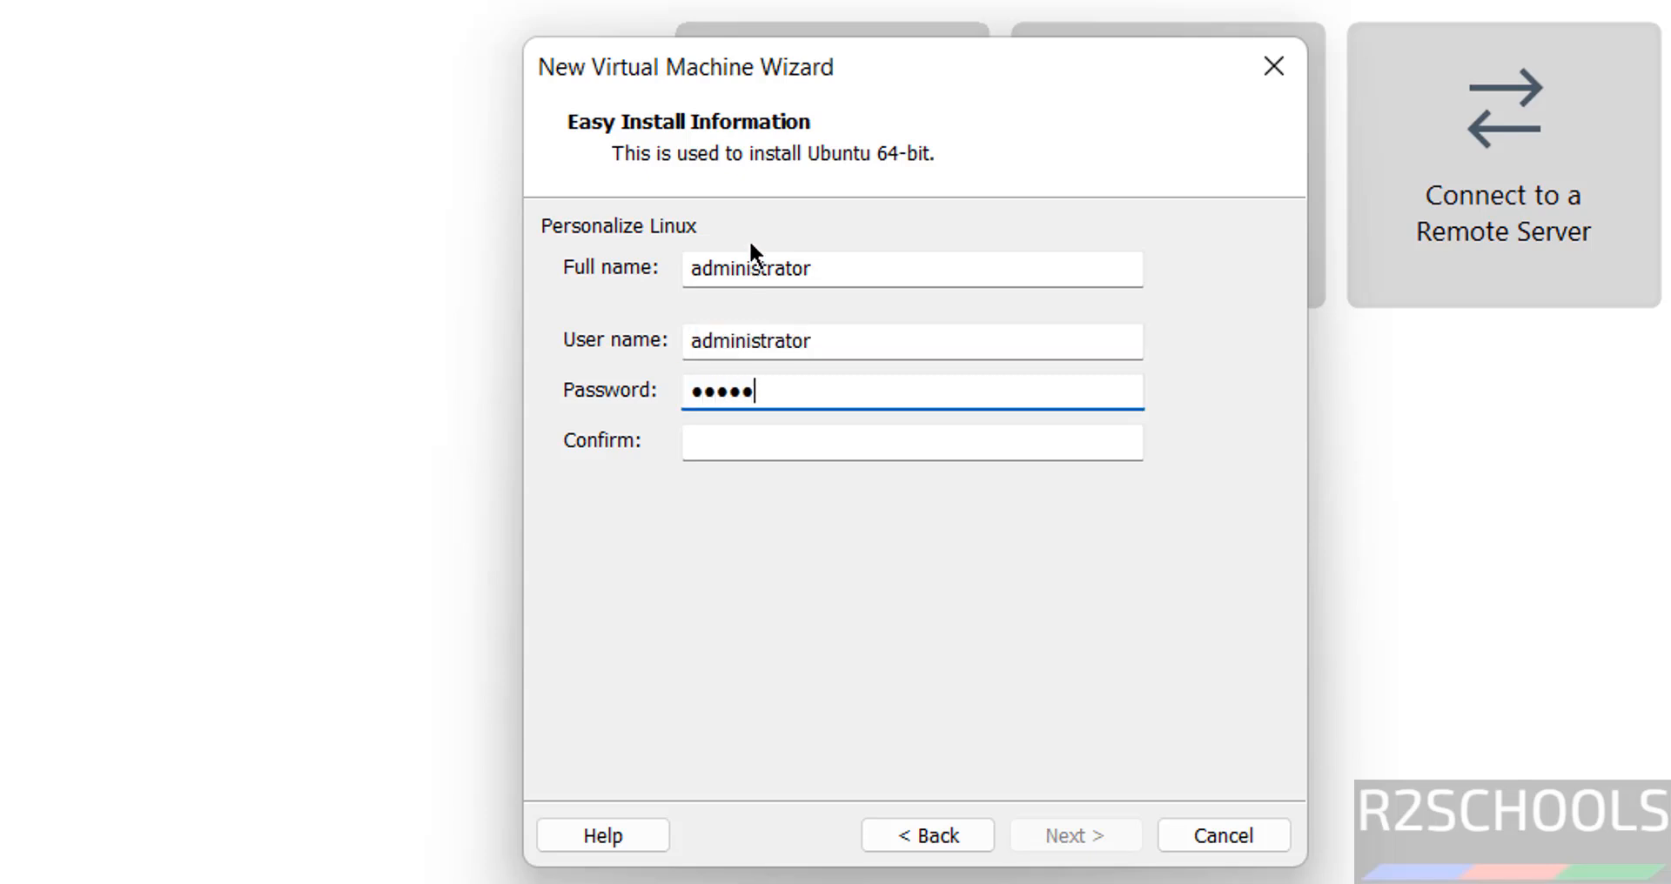
{"action": "key", "text": "Tab"}
{"action": "type", "text": "●●●●●●●●●"}
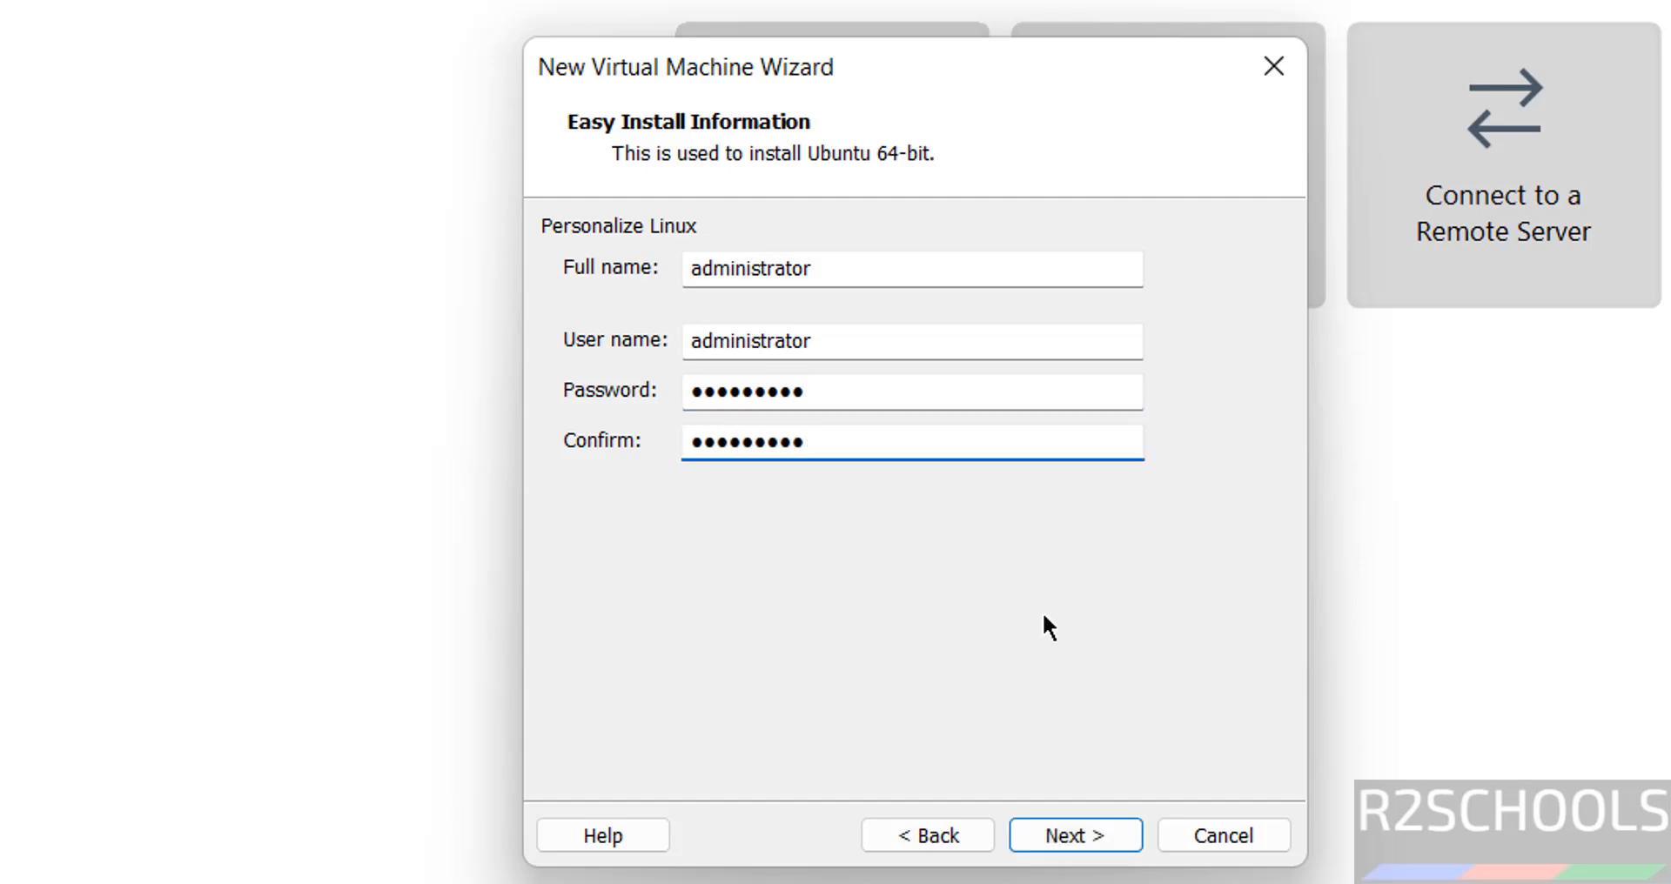
{"action": "left_click", "coordinate": [1103, 832]}
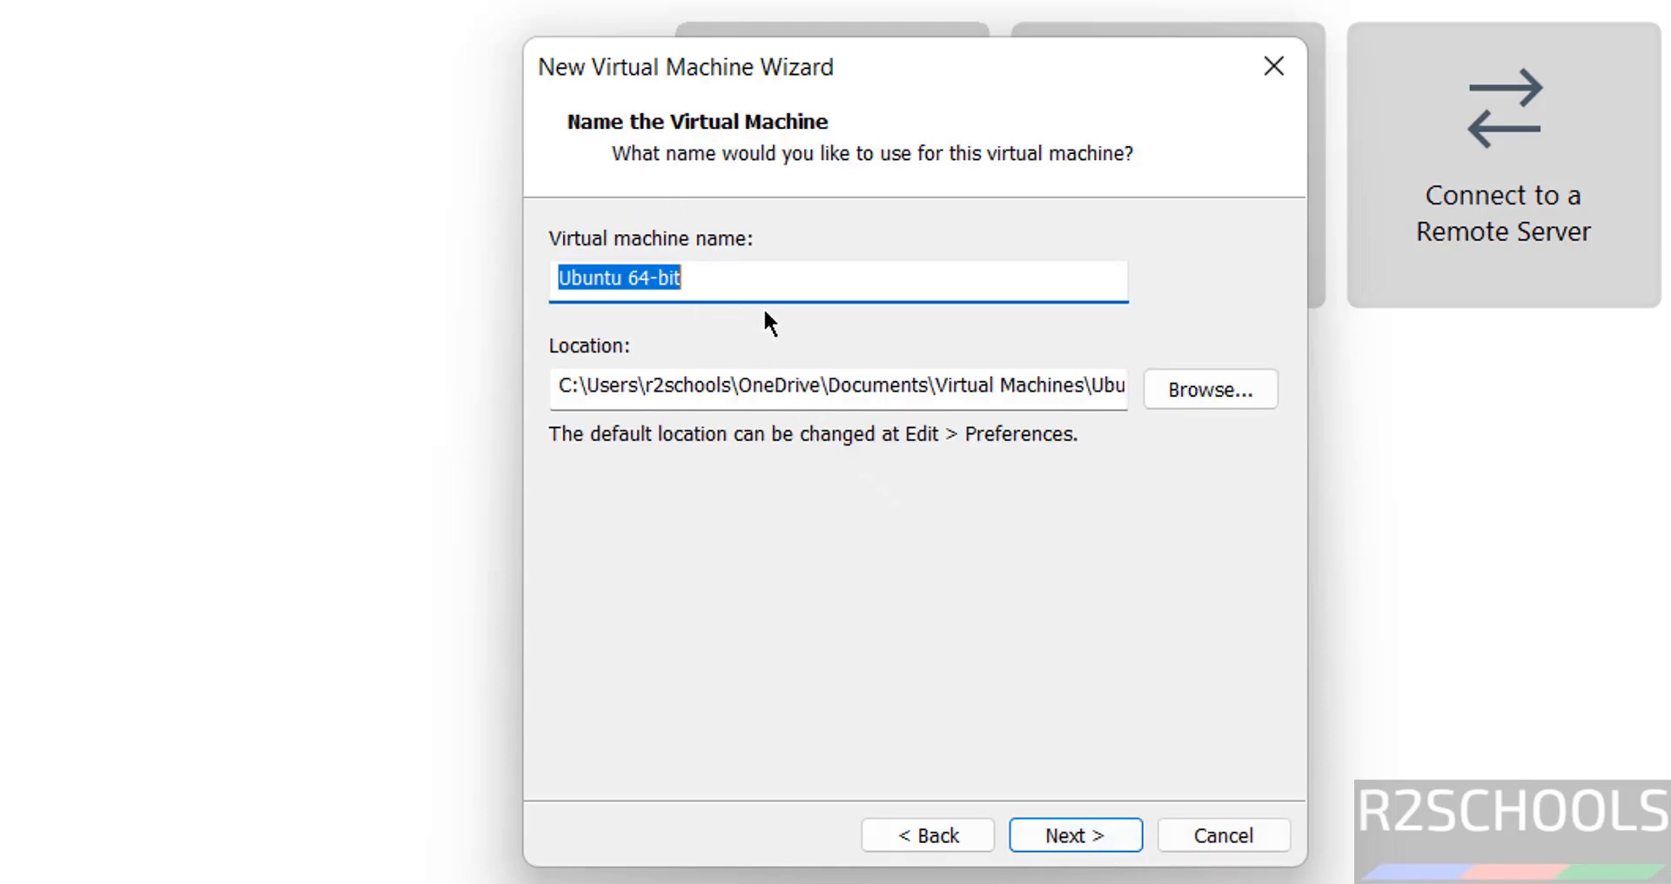
Name the virtual machine xub24043vm and browse to the VMS folder on drive E:
{"action": "type", "text": "xub"}
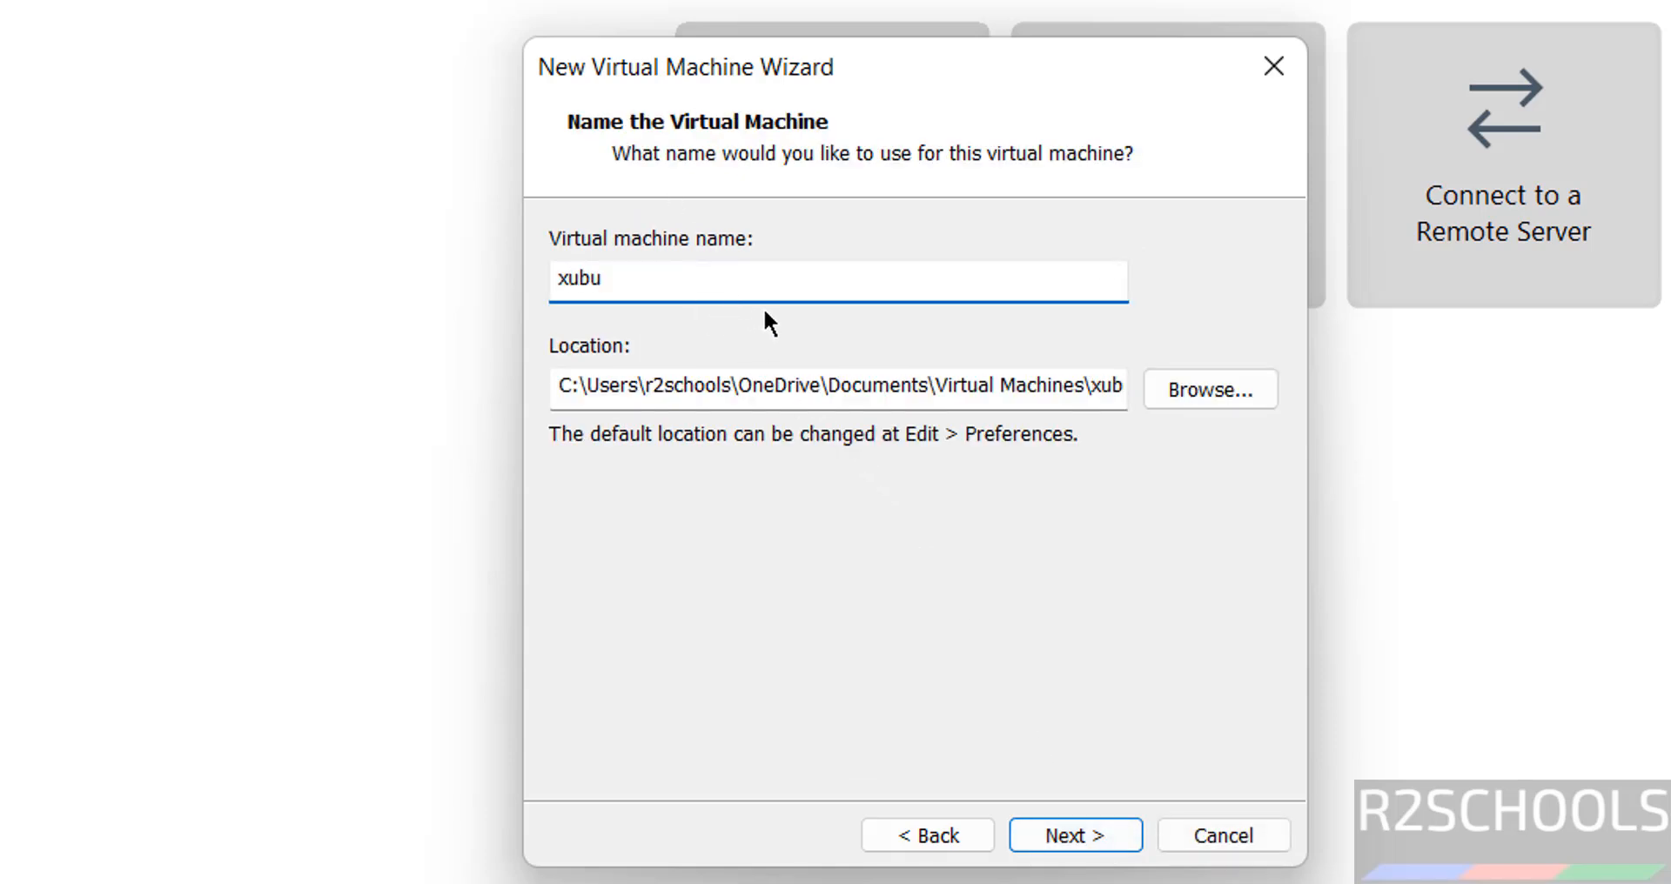
{"action": "type", "text": "24043vm"}
{"action": "key", "text": "ctrl+a"}
{"action": "key", "text": "ctrl+c"}
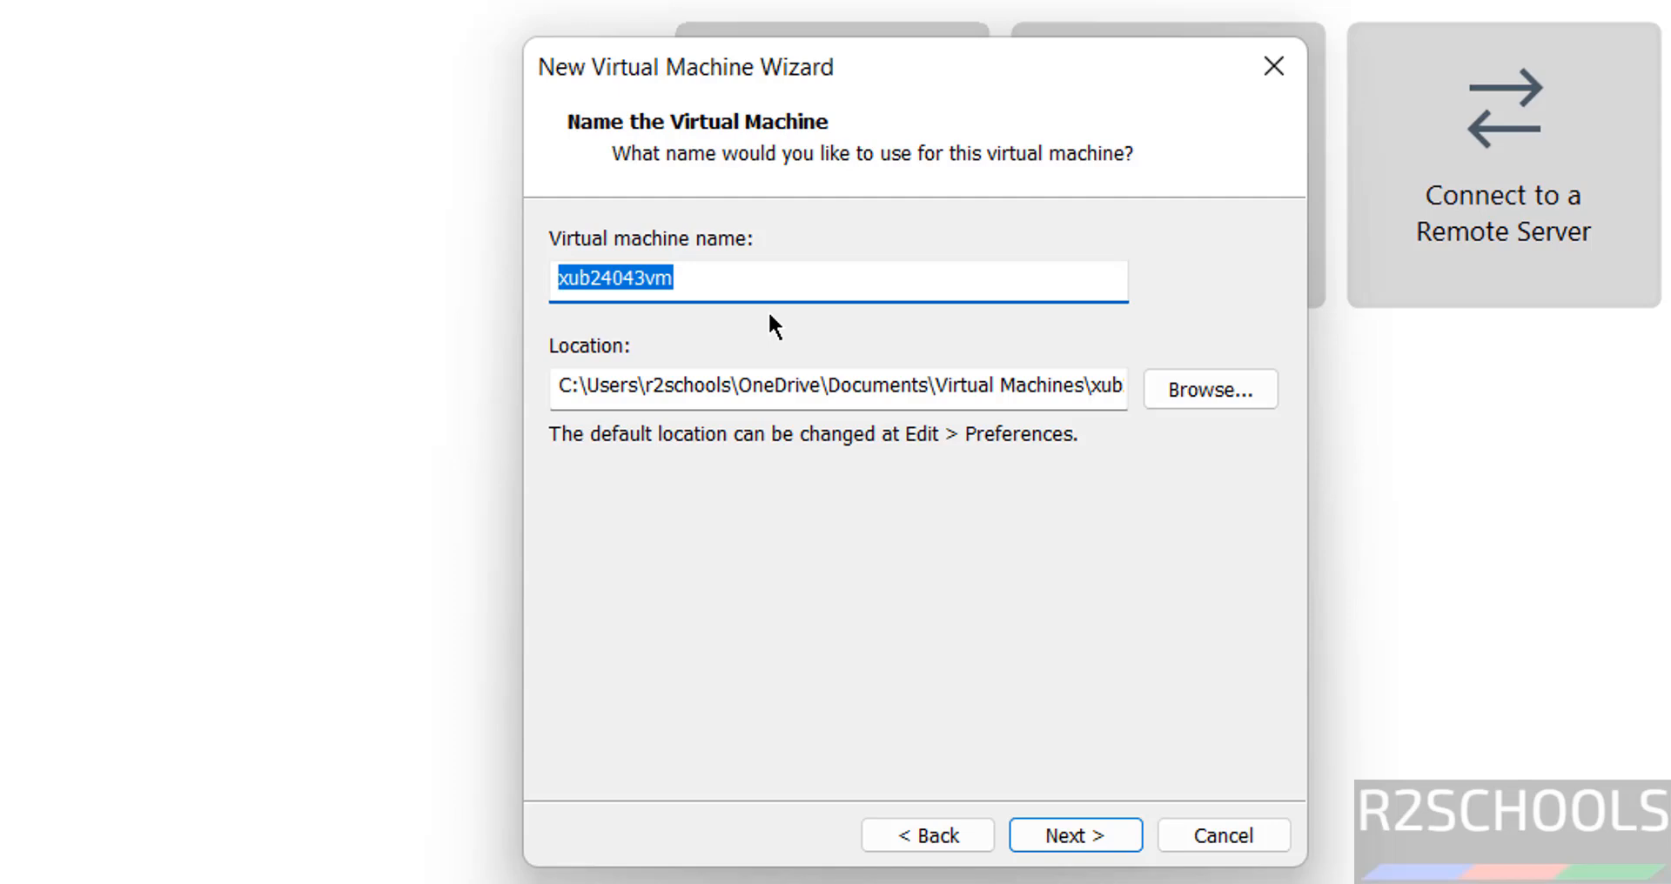
{"action": "left_click", "coordinate": [1191, 398]}
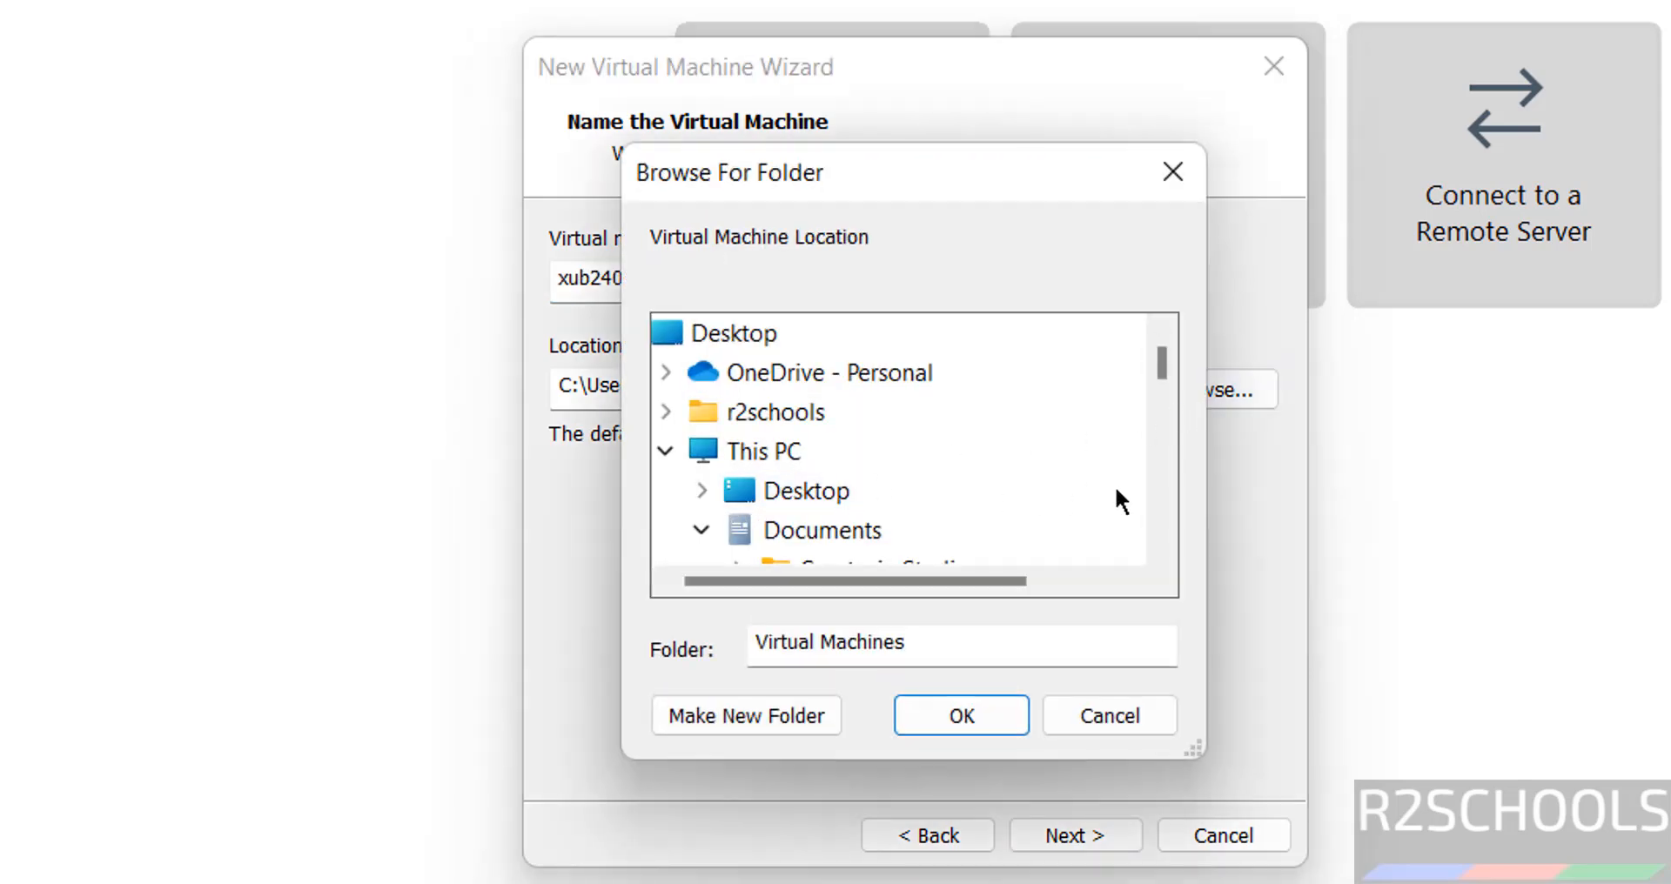
{"action": "left_click", "coordinate": [1164, 497]}
{"action": "left_click", "coordinate": [1162, 493]}
{"action": "left_click", "coordinate": [1162, 493]}
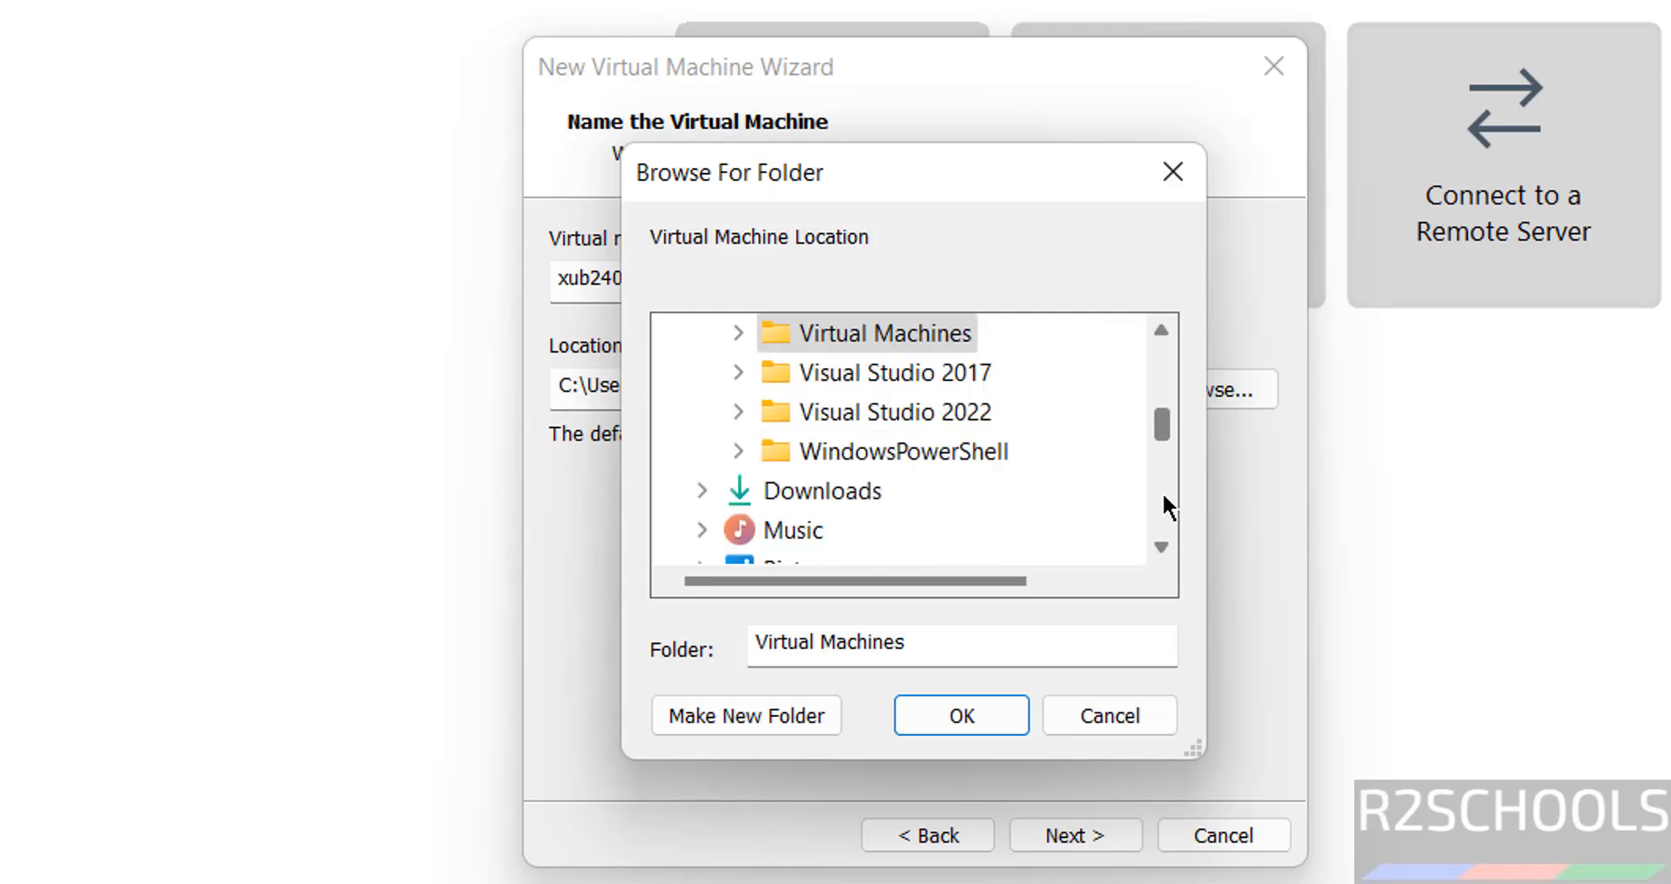
{"action": "left_click", "coordinate": [1157, 521]}
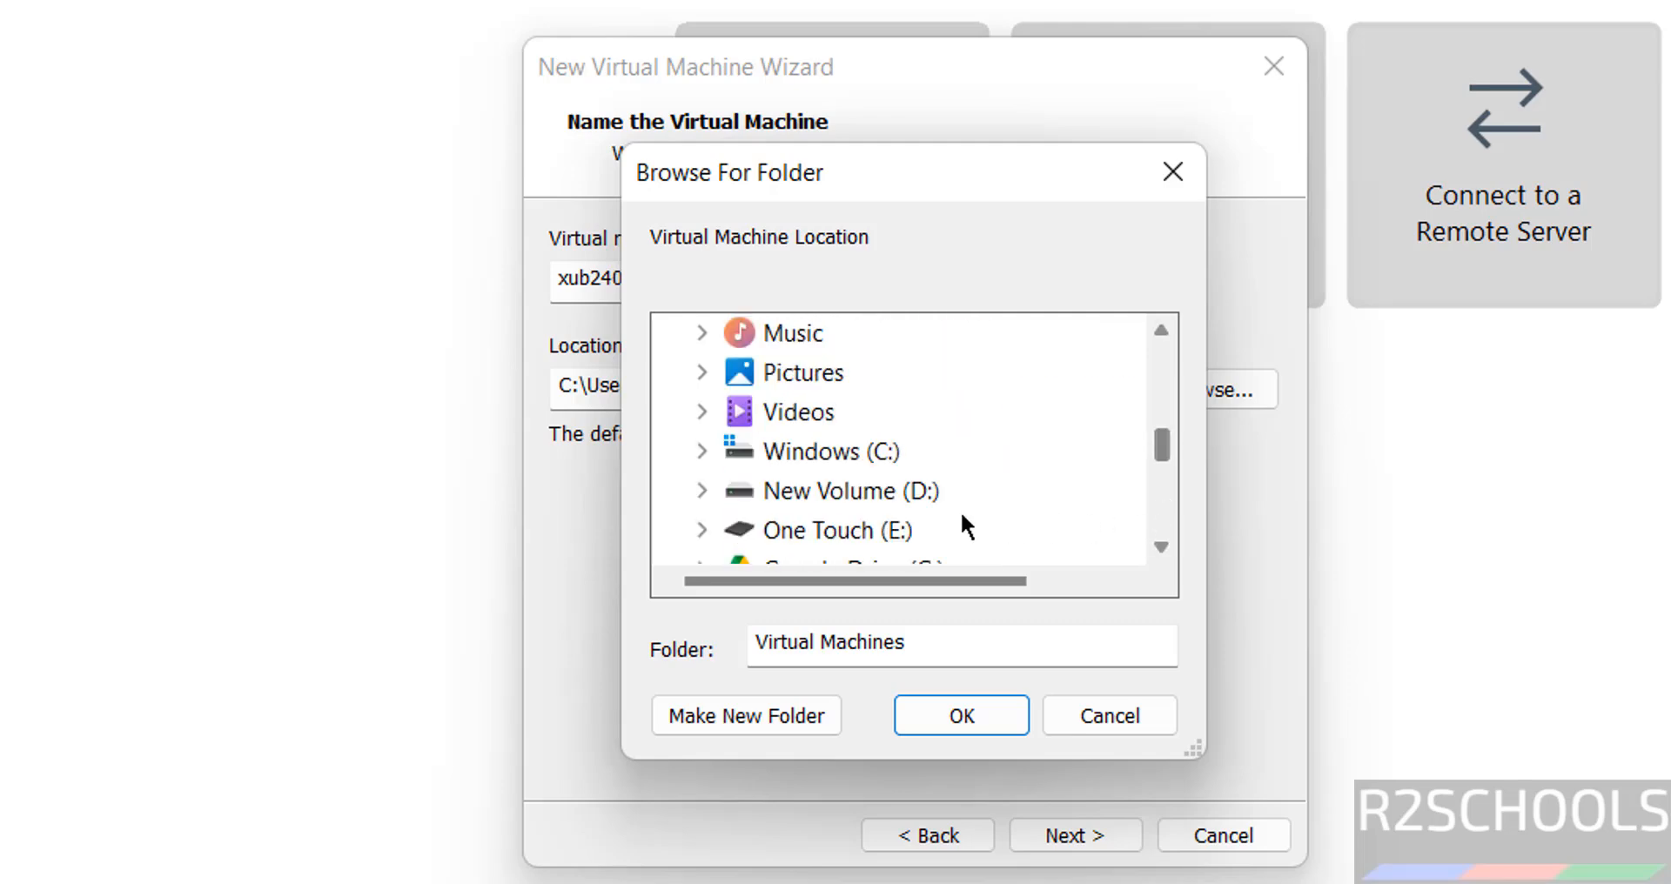
{"action": "left_click", "coordinate": [835, 531]}
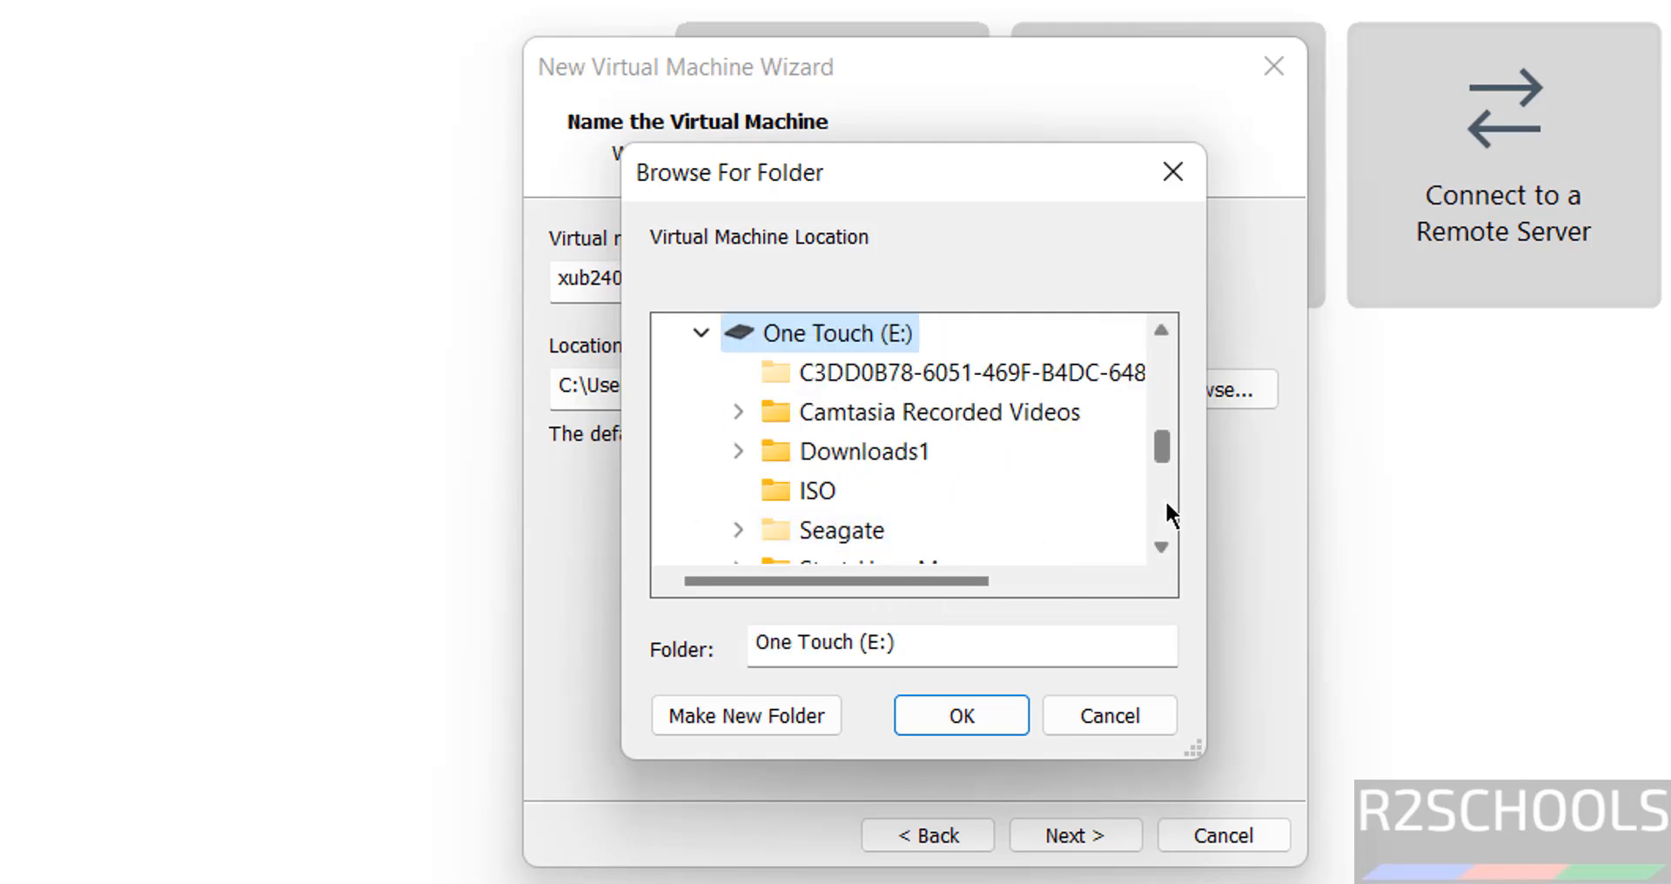
{"action": "left_click", "coordinate": [1159, 508]}
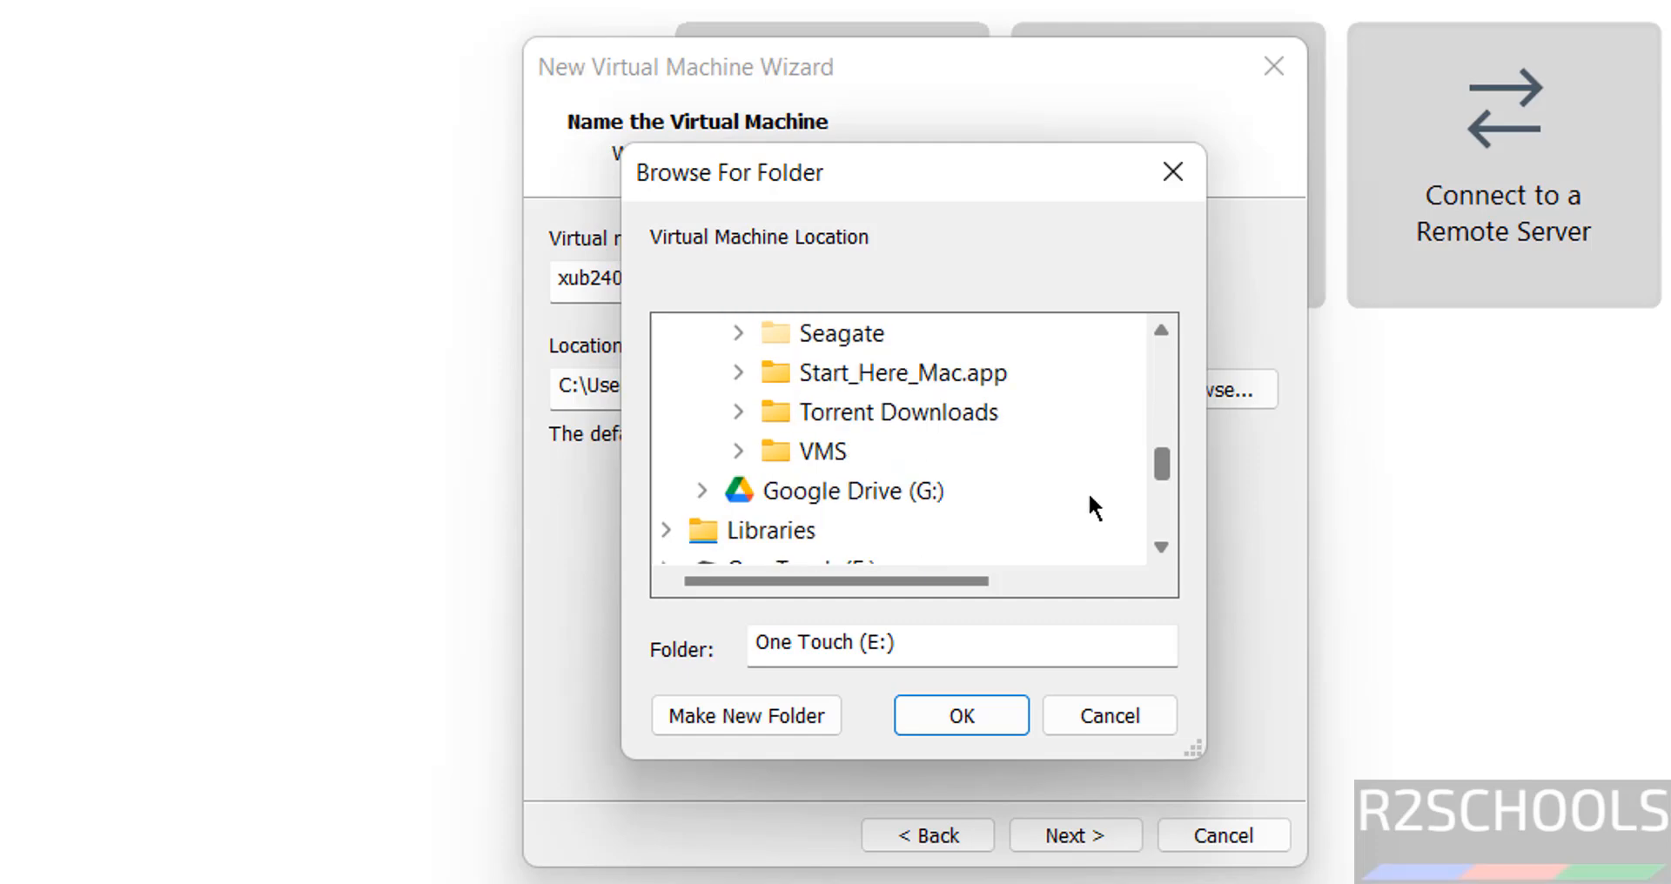
{"action": "left_click", "coordinate": [823, 453]}
Create a new xub24043vm folder inside E:\VMS and use it as the location
{"action": "left_click", "coordinate": [714, 712]}
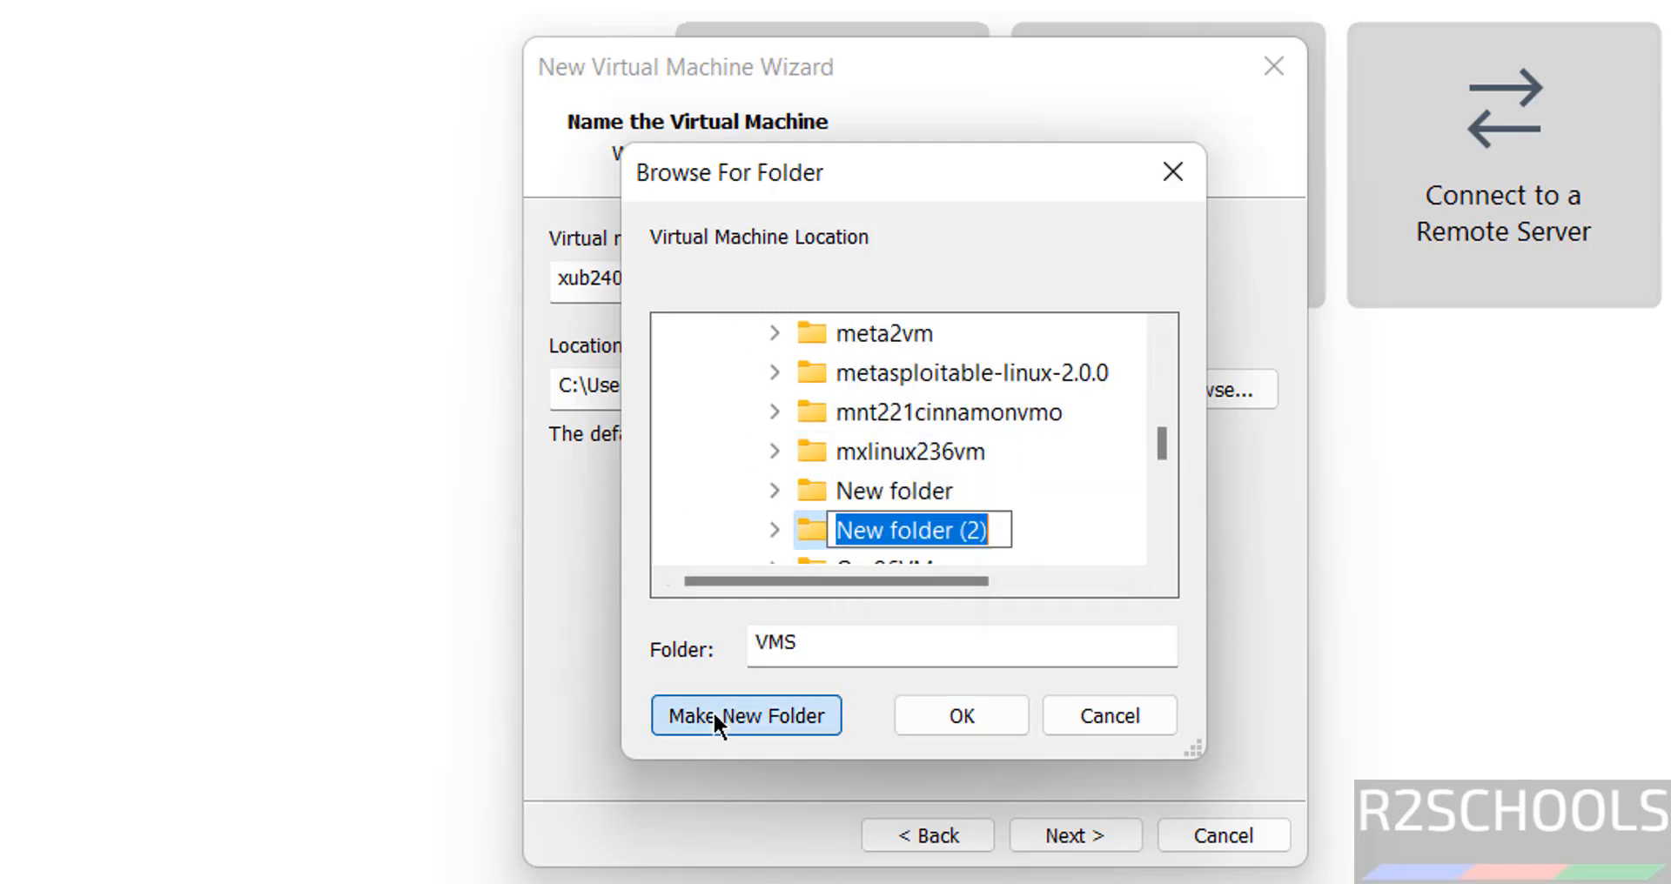
{"action": "key", "text": "ctrl+v"}
{"action": "key", "text": "Return"}
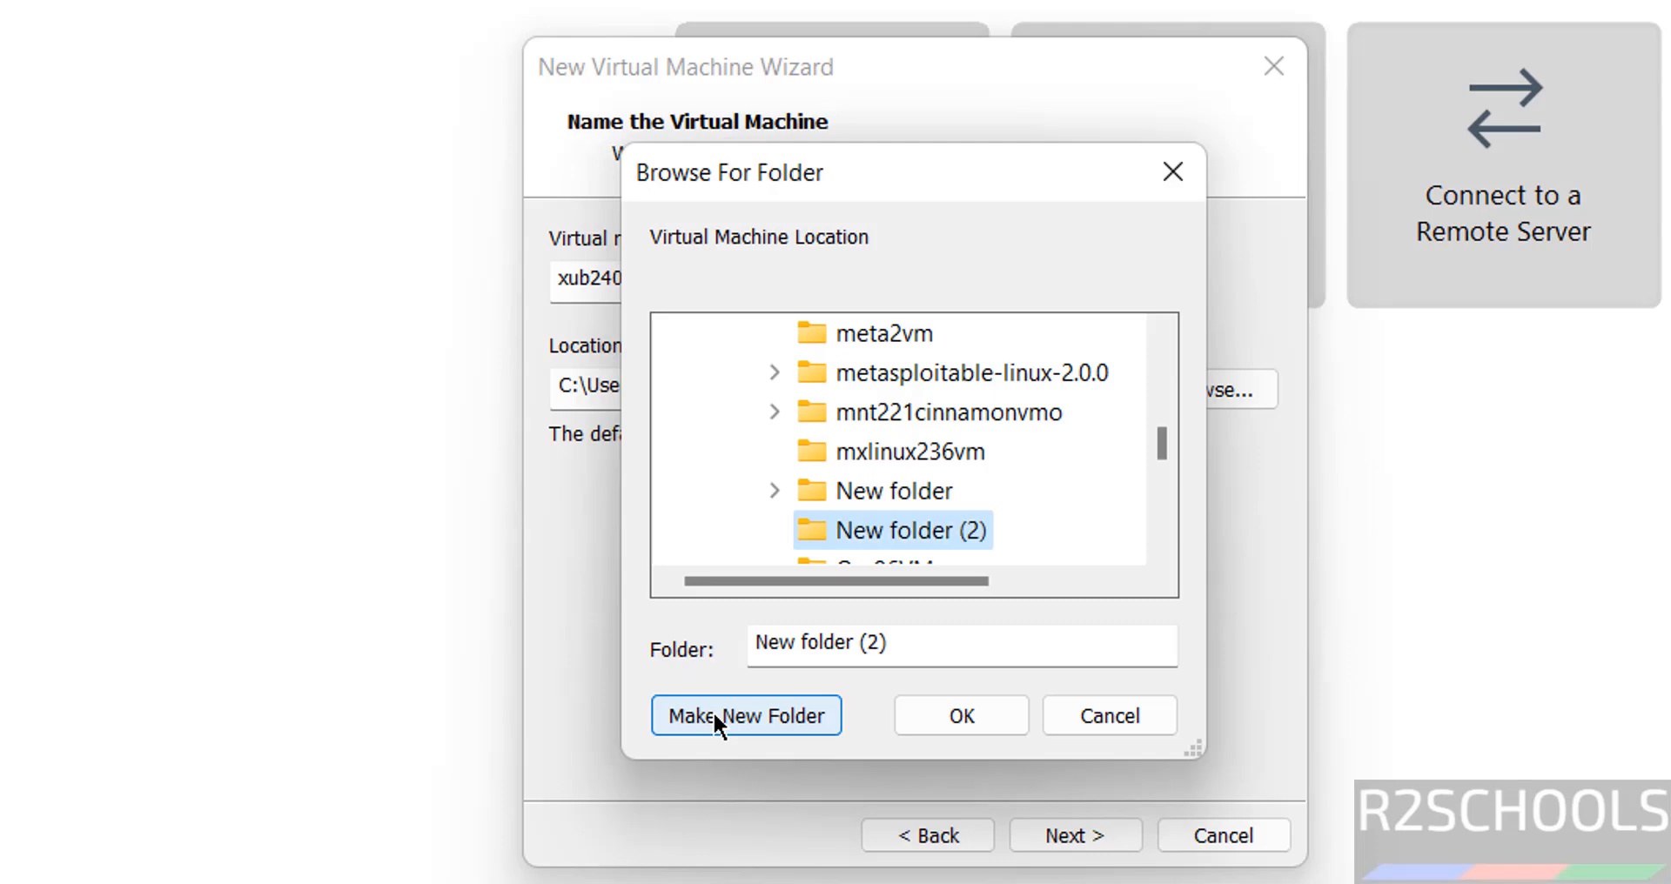
{"action": "left_click", "coordinate": [927, 709]}
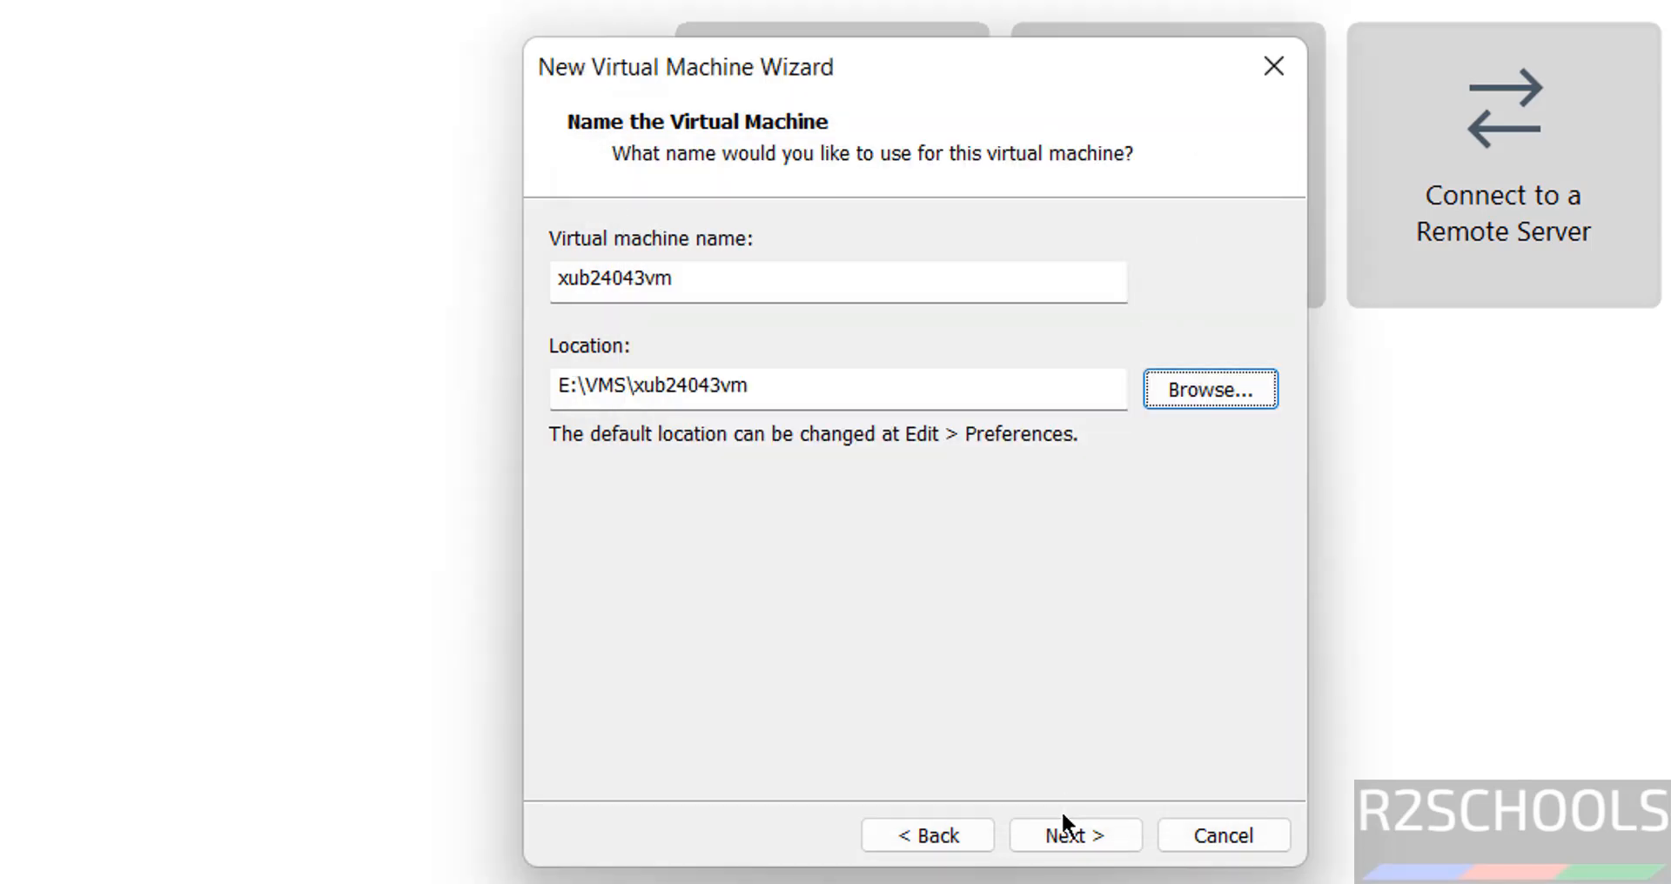
{"action": "left_click", "coordinate": [1044, 832]}
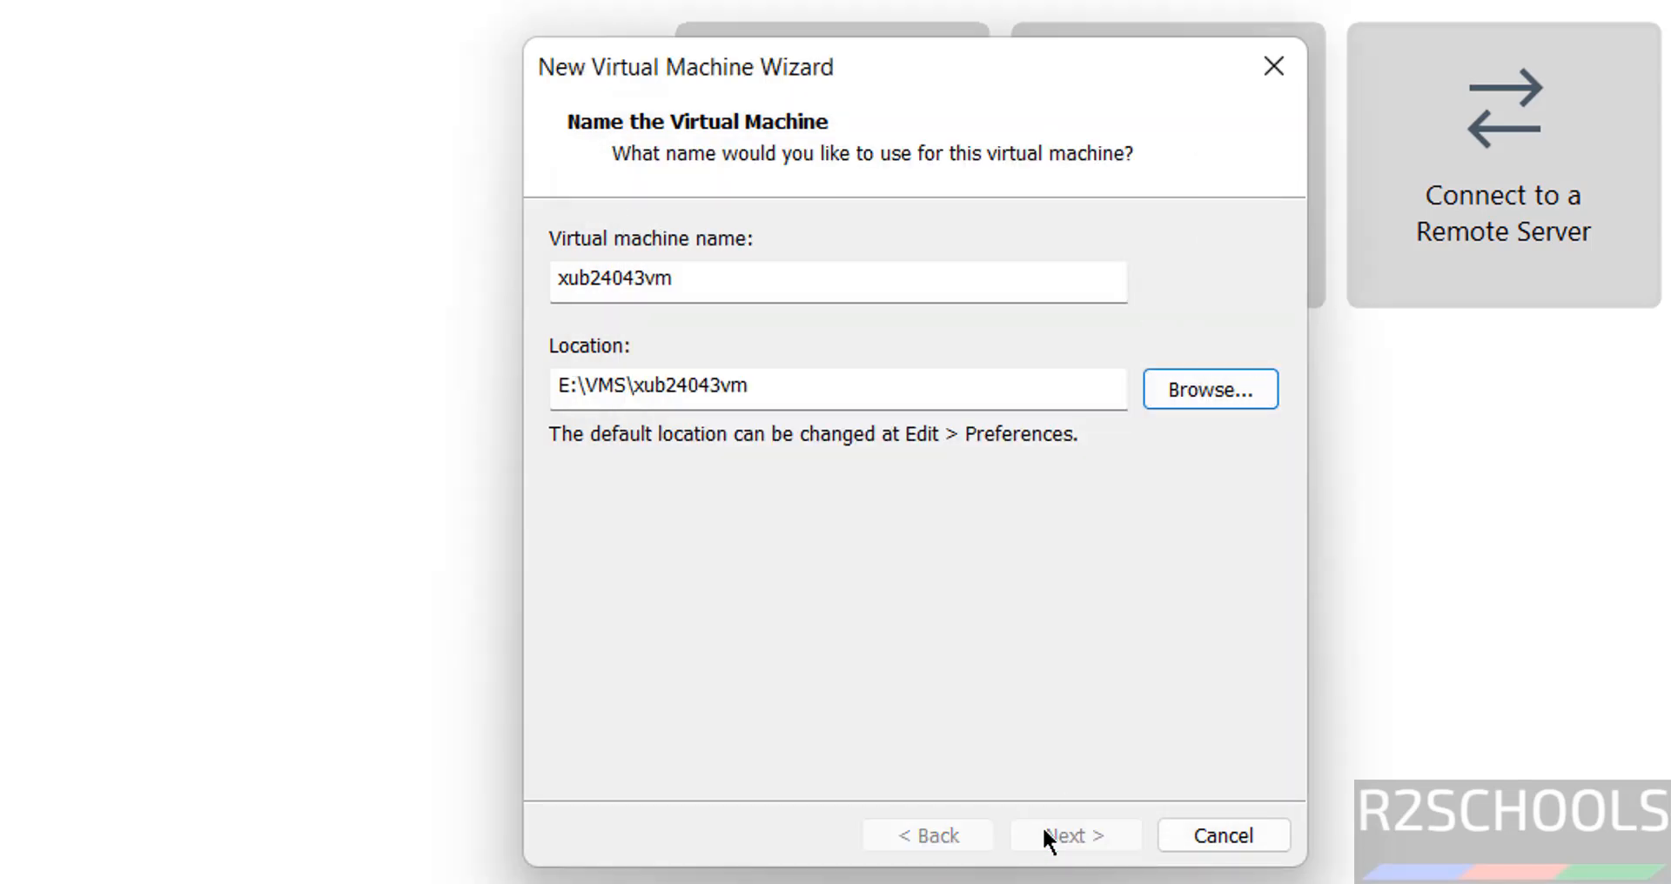
Store the virtual disk as a single 50 GB file and finish creating xub24043vm
{"action": "left_click", "coordinate": [607, 477]}
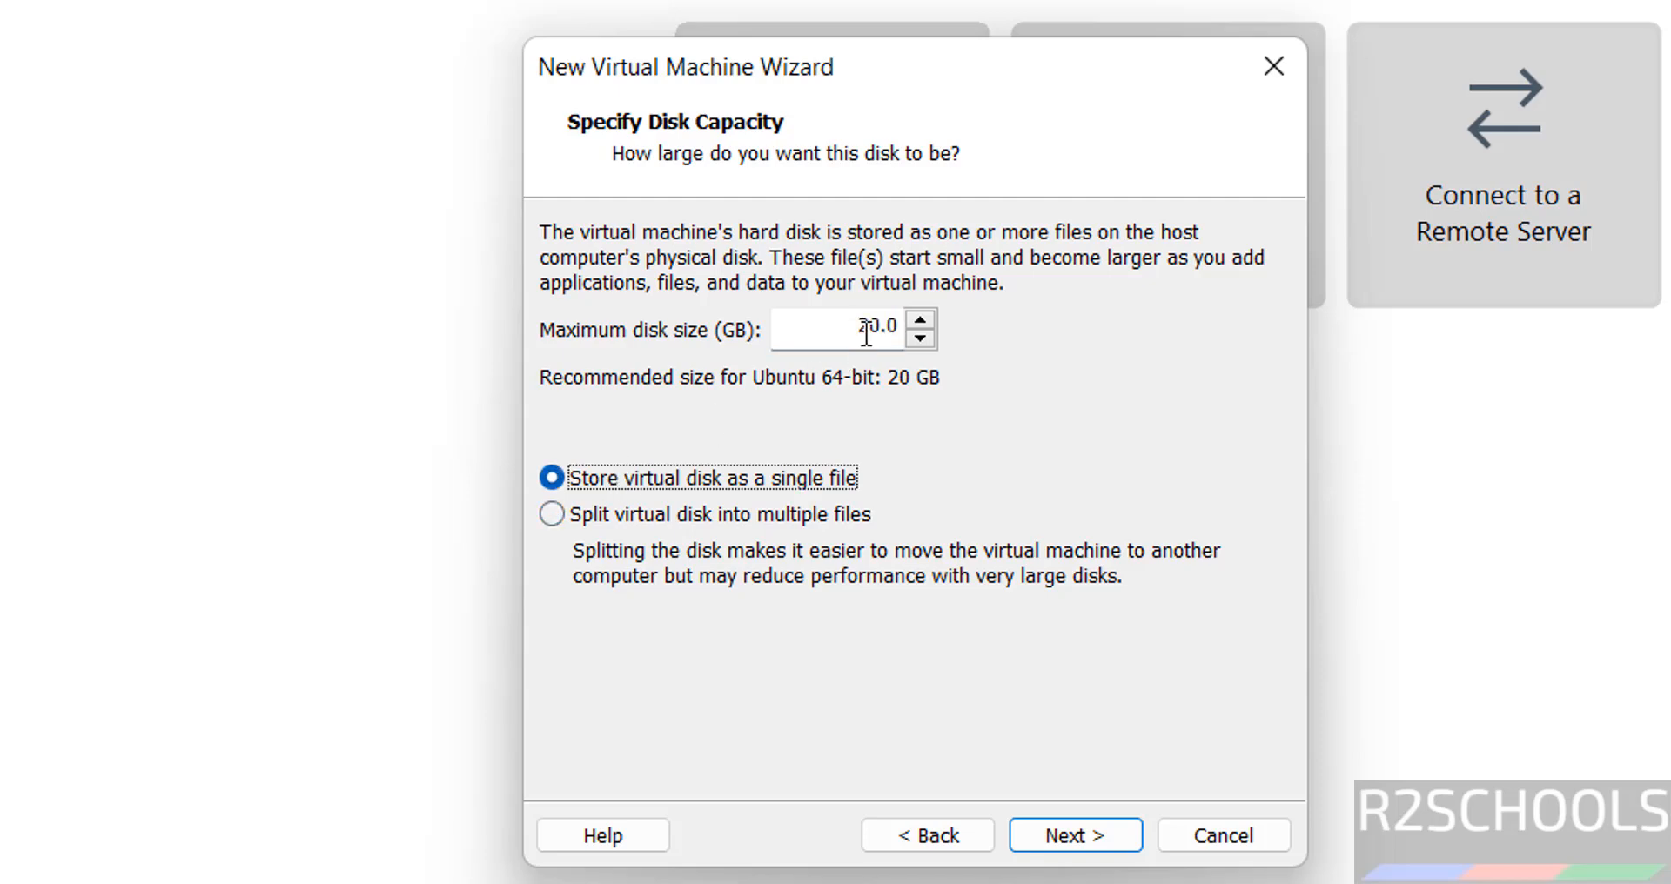
{"action": "double_click", "coordinate": [868, 329]}
{"action": "type", "text": "50"}
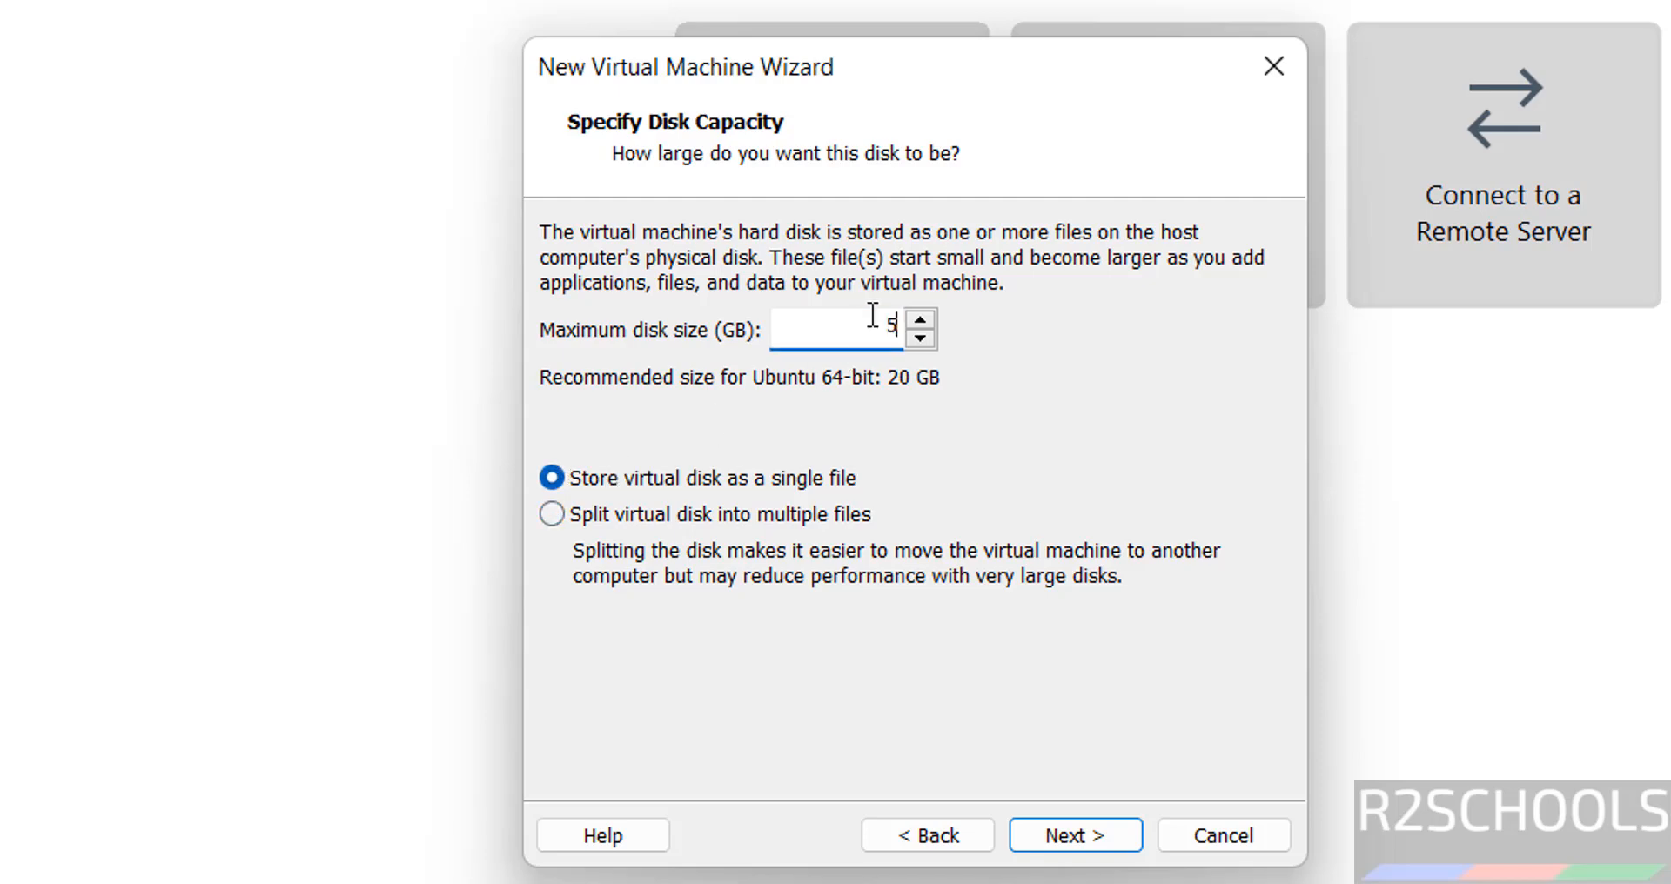
{"action": "left_click", "coordinate": [1089, 831]}
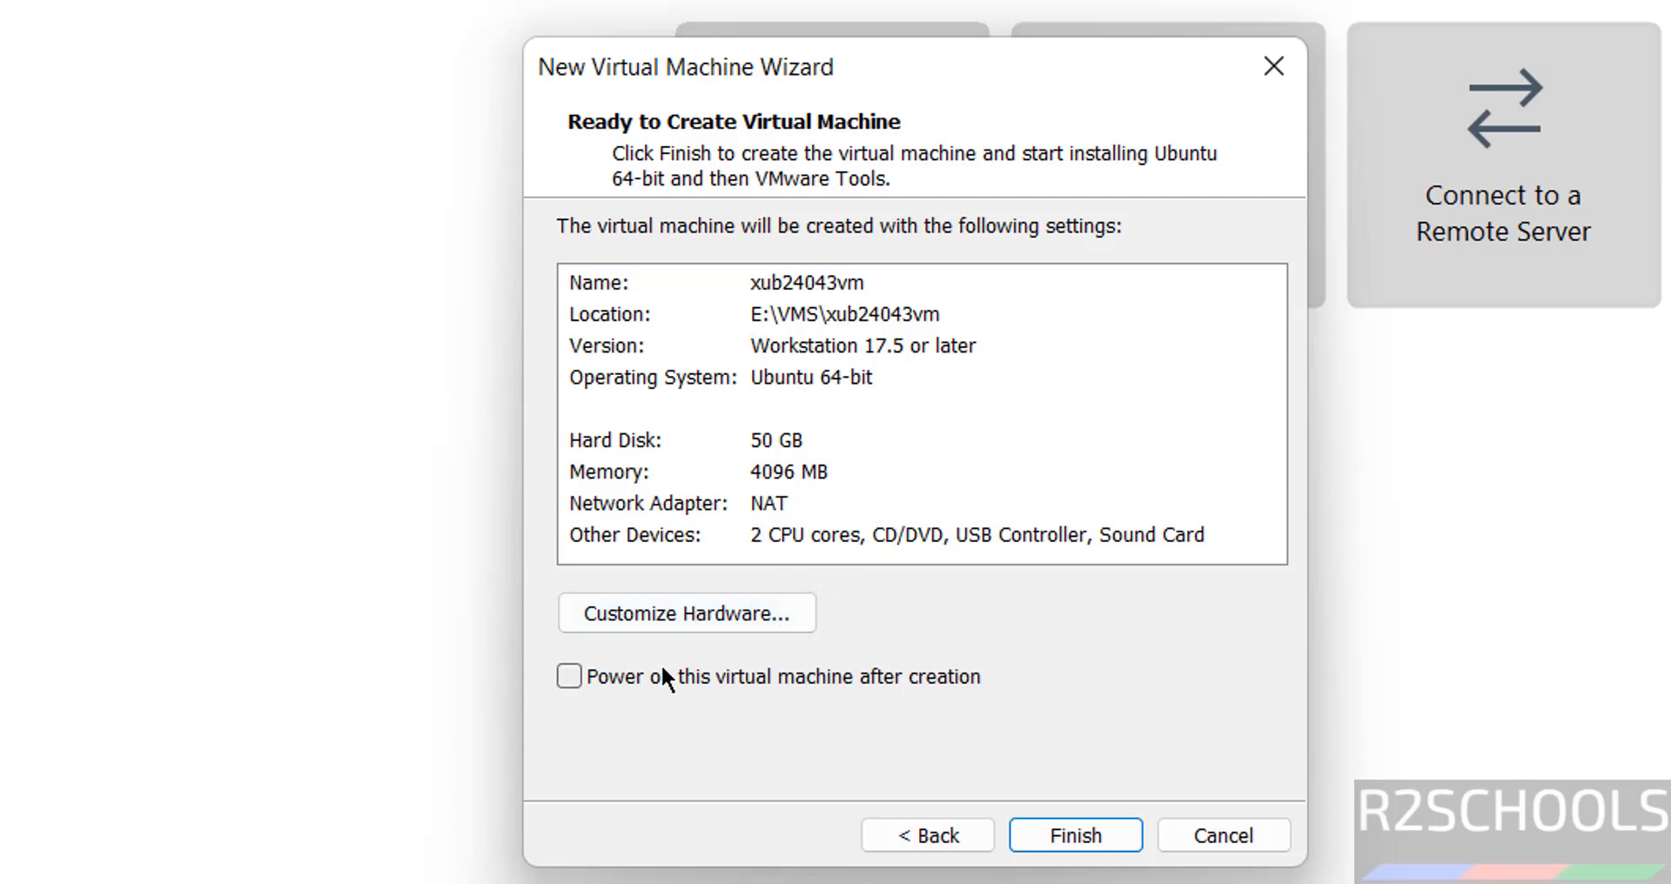
{"action": "left_click", "coordinate": [1088, 838]}
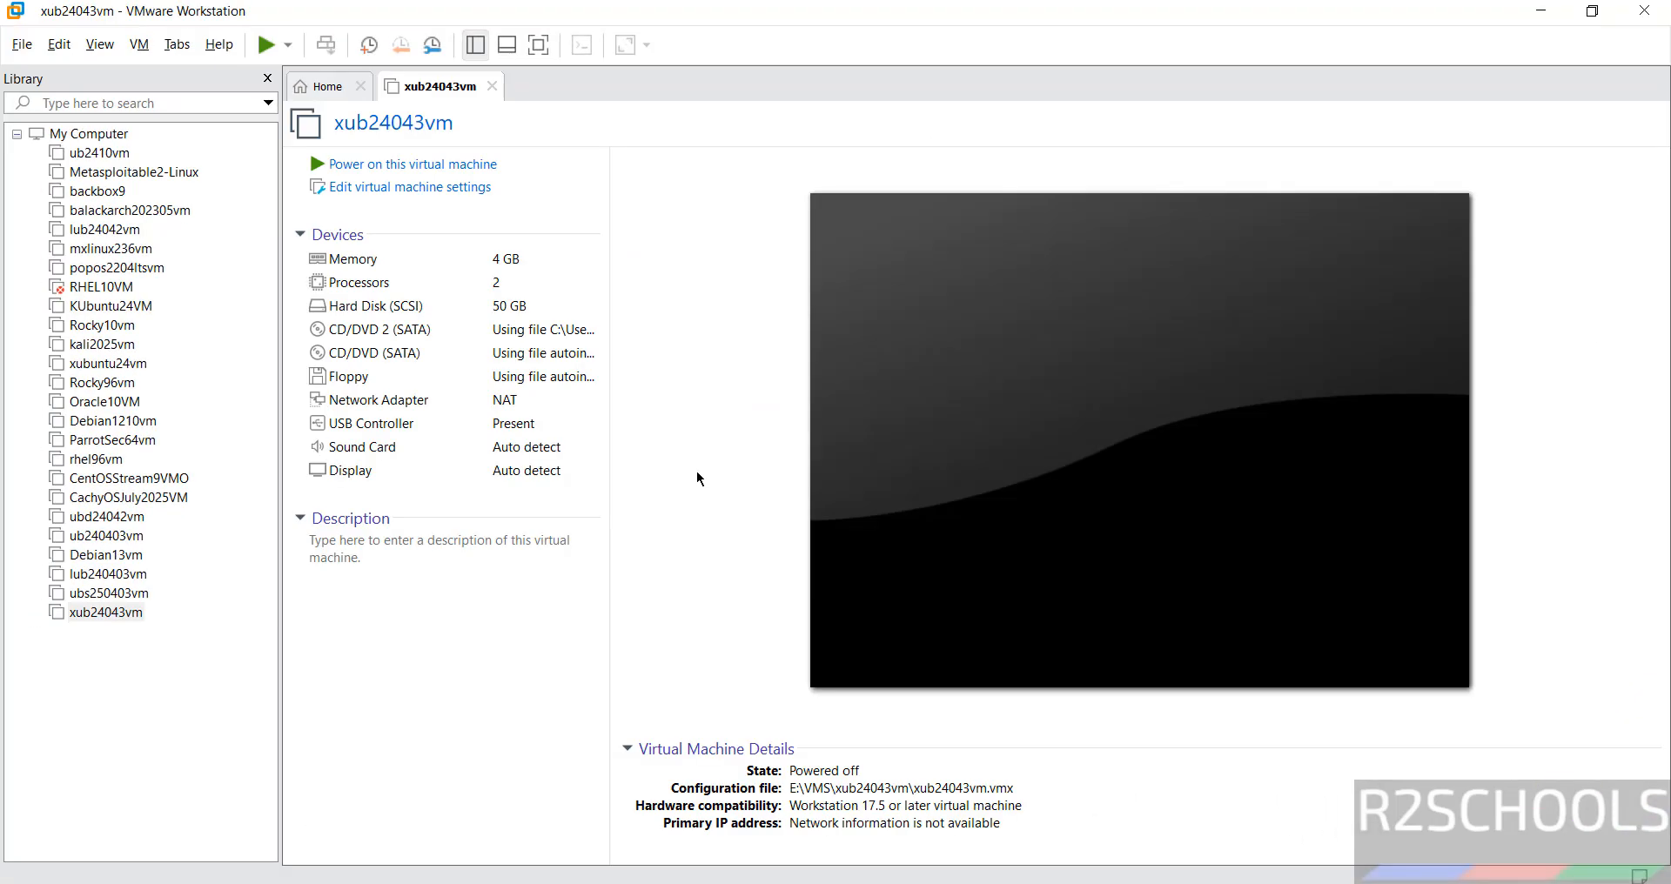
{"action": "right_click", "coordinate": [124, 611]}
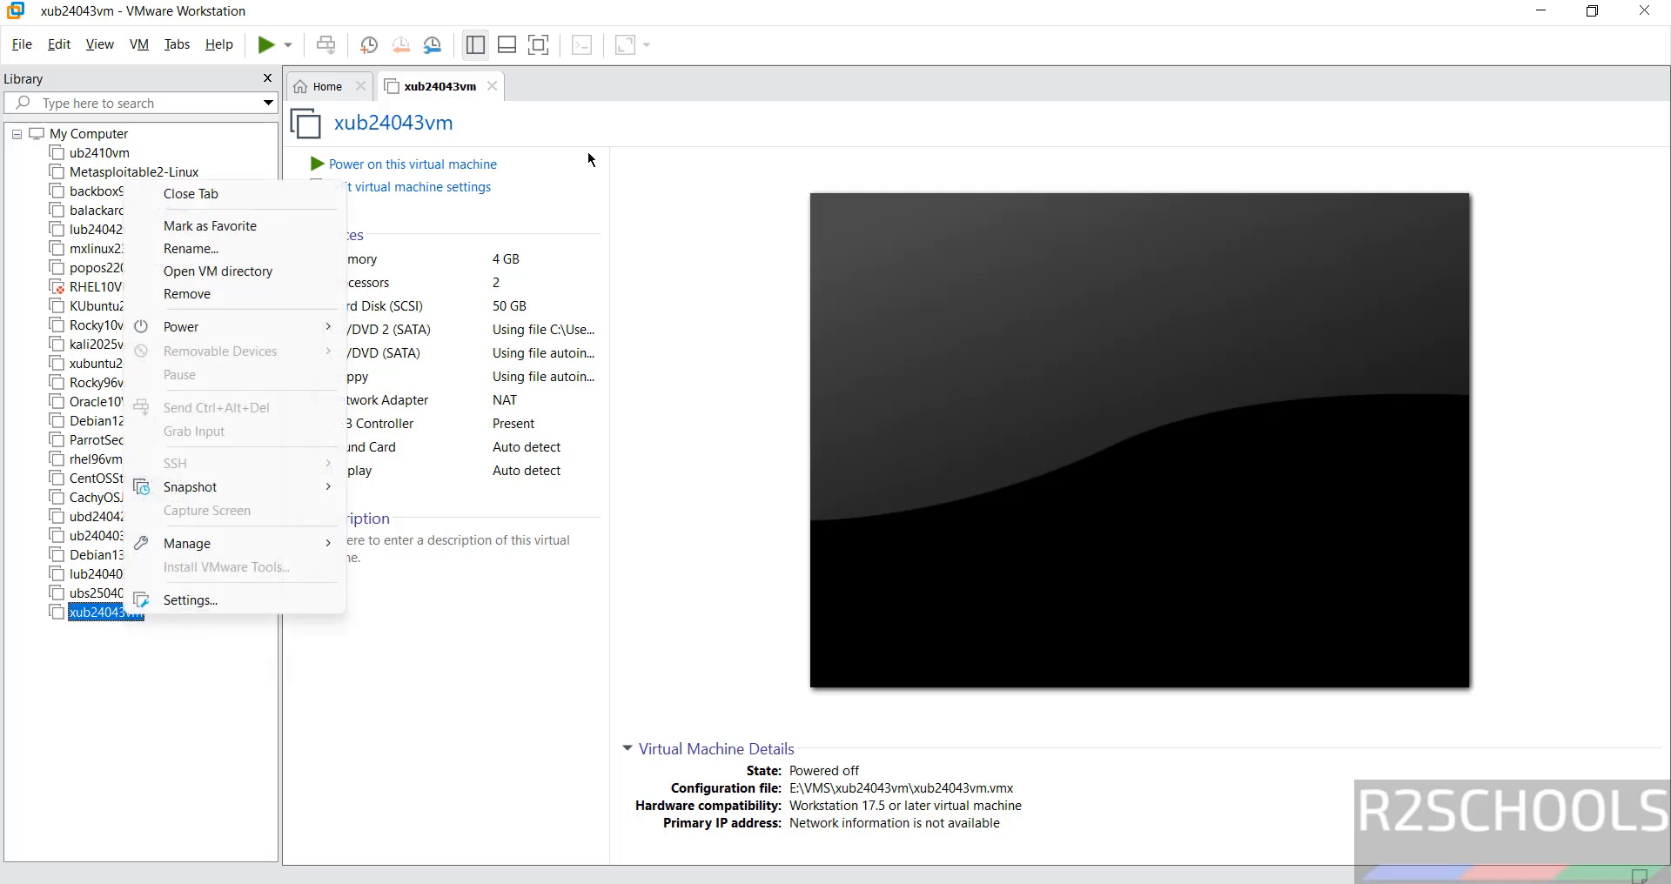
{"action": "left_click", "coordinate": [656, 202]}
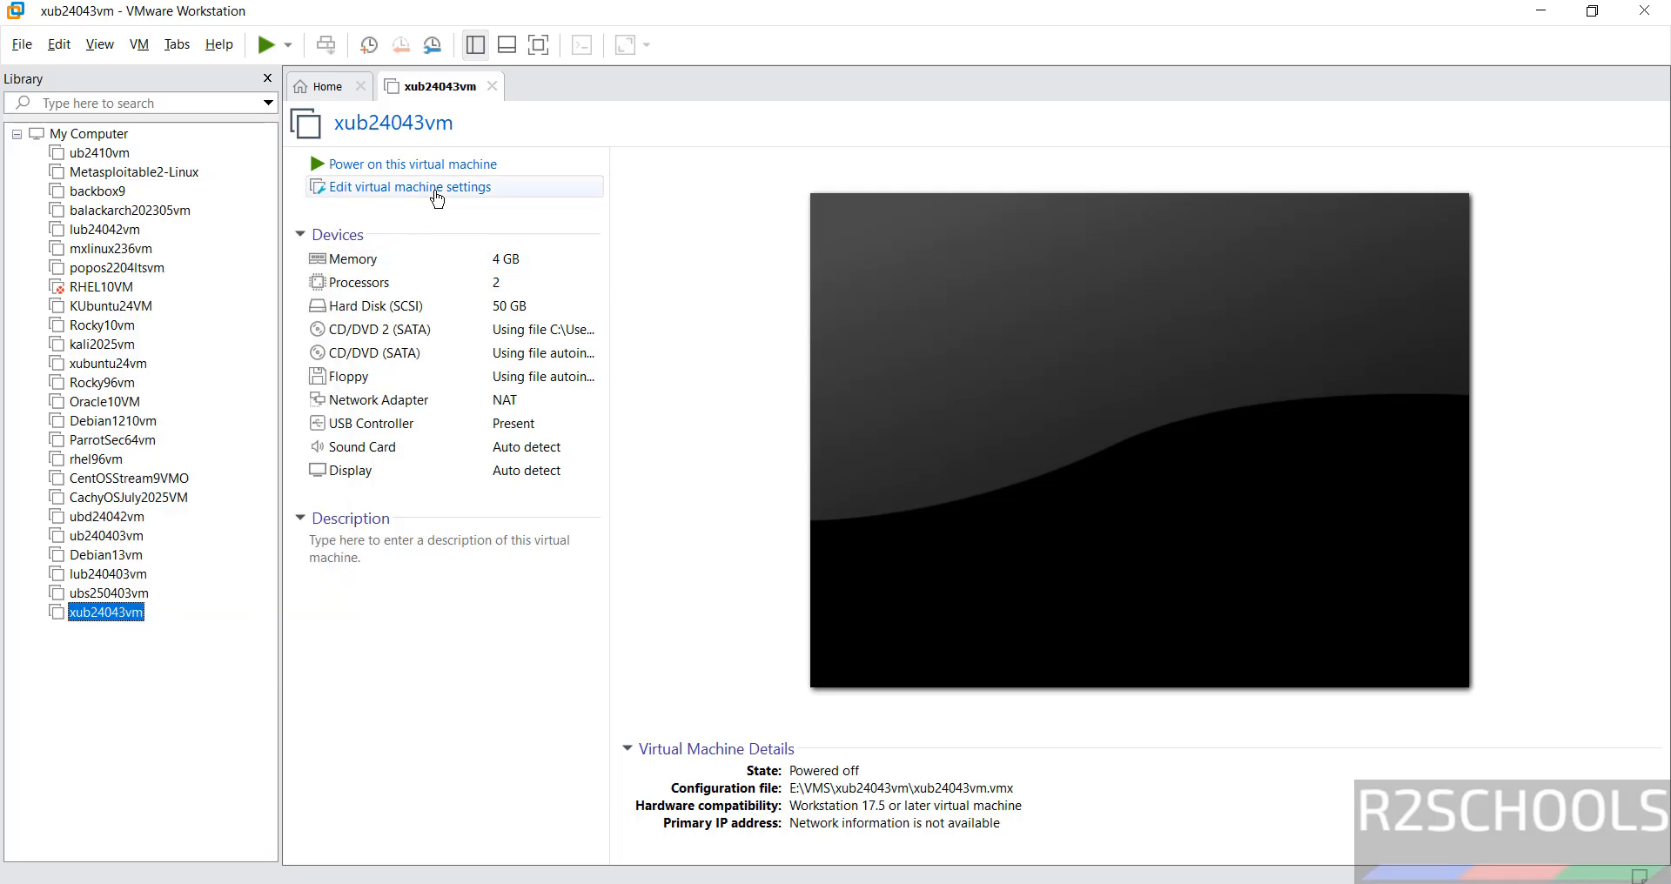
{"action": "left_click", "coordinate": [138, 44]}
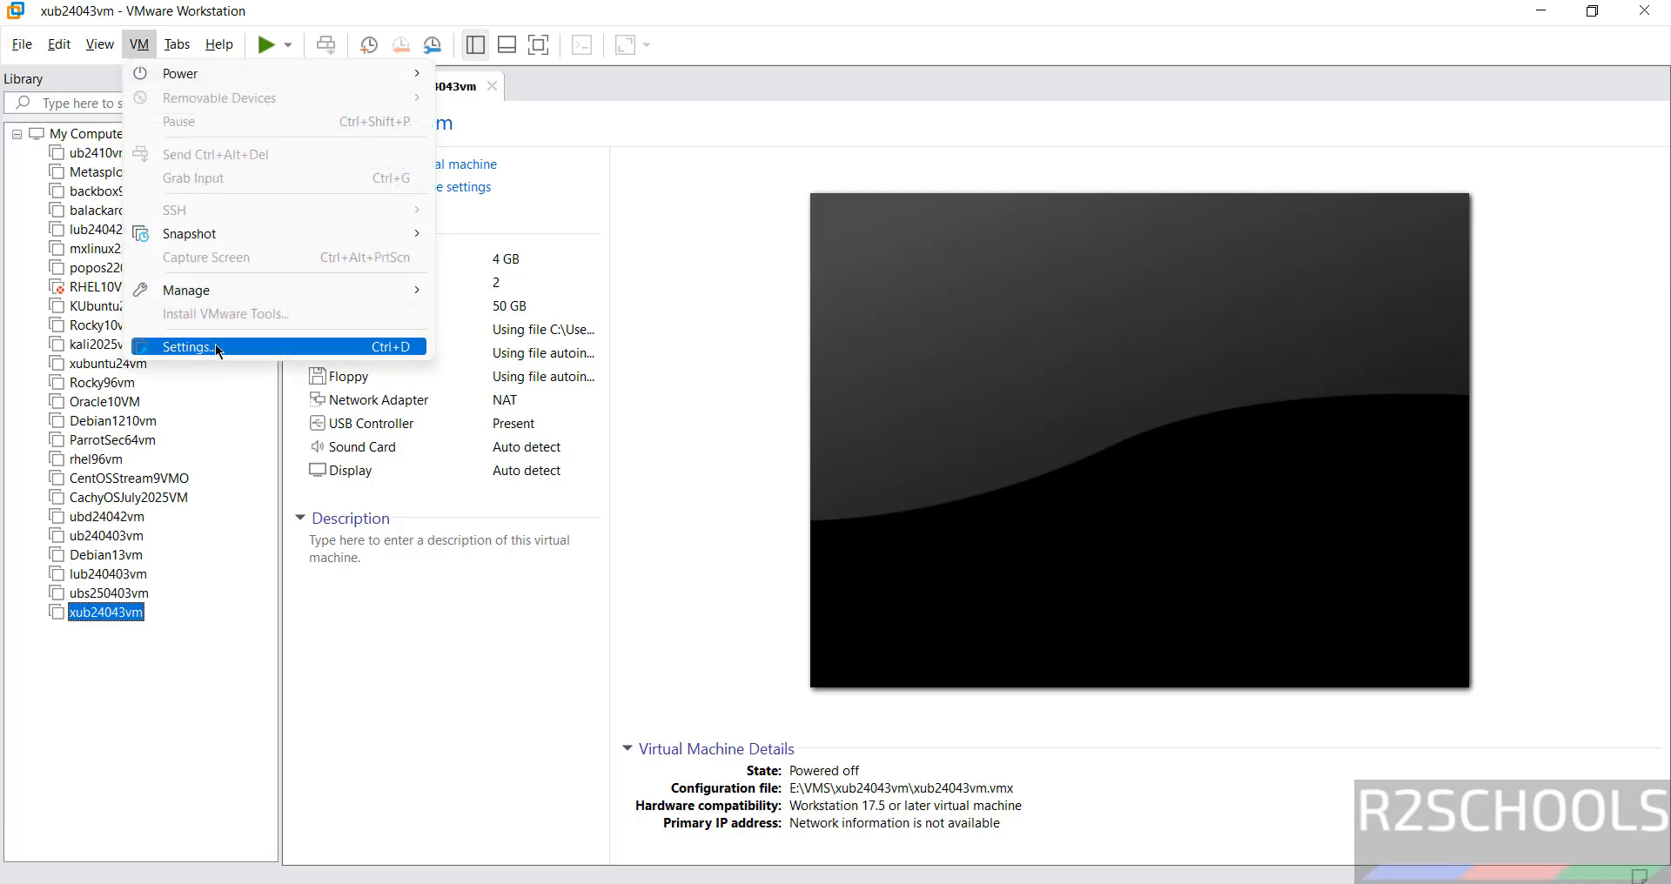
{"action": "left_click", "coordinate": [701, 565]}
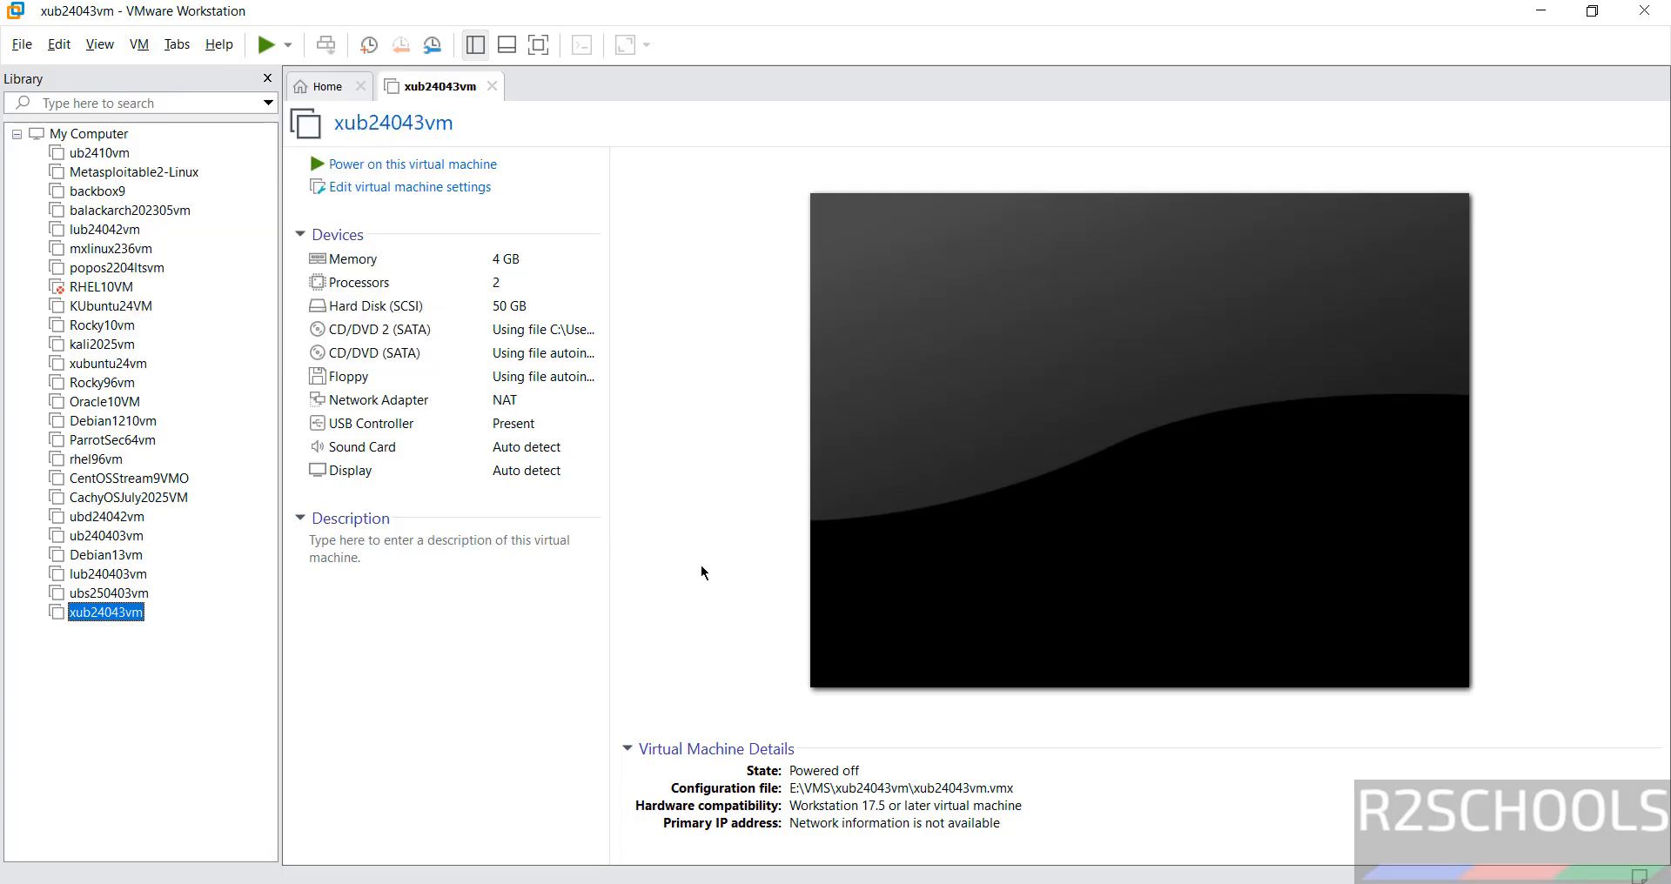
{"action": "left_click", "coordinate": [350, 591]}
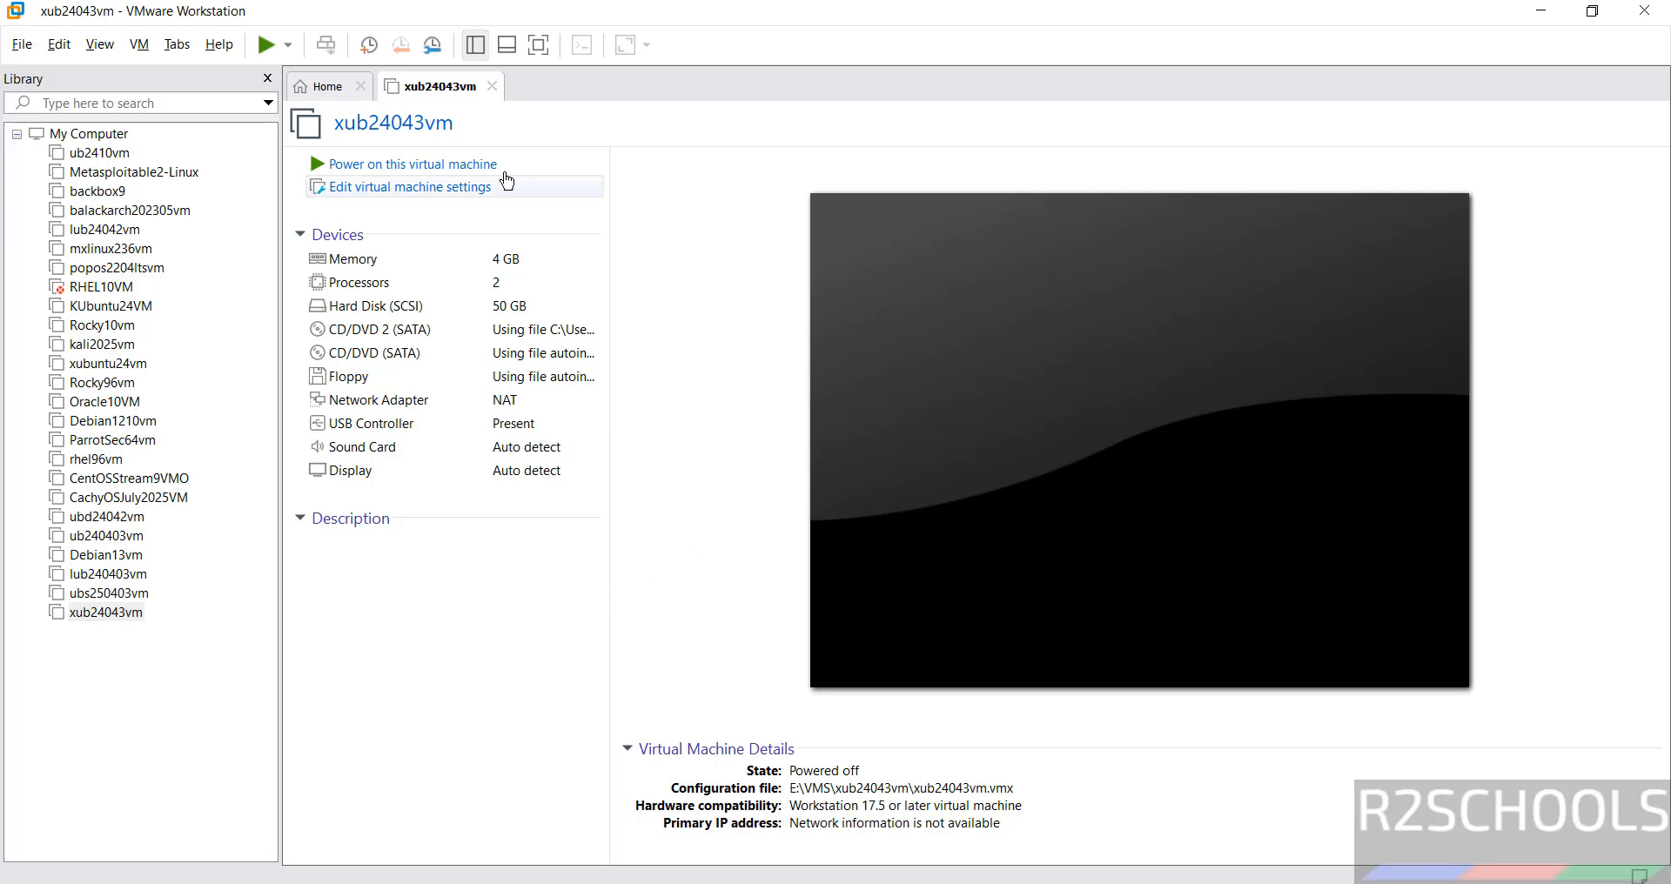
Power on xub24043vm and execute the Install Xubuntu launcher from the live desktop
{"action": "left_click", "coordinate": [456, 166]}
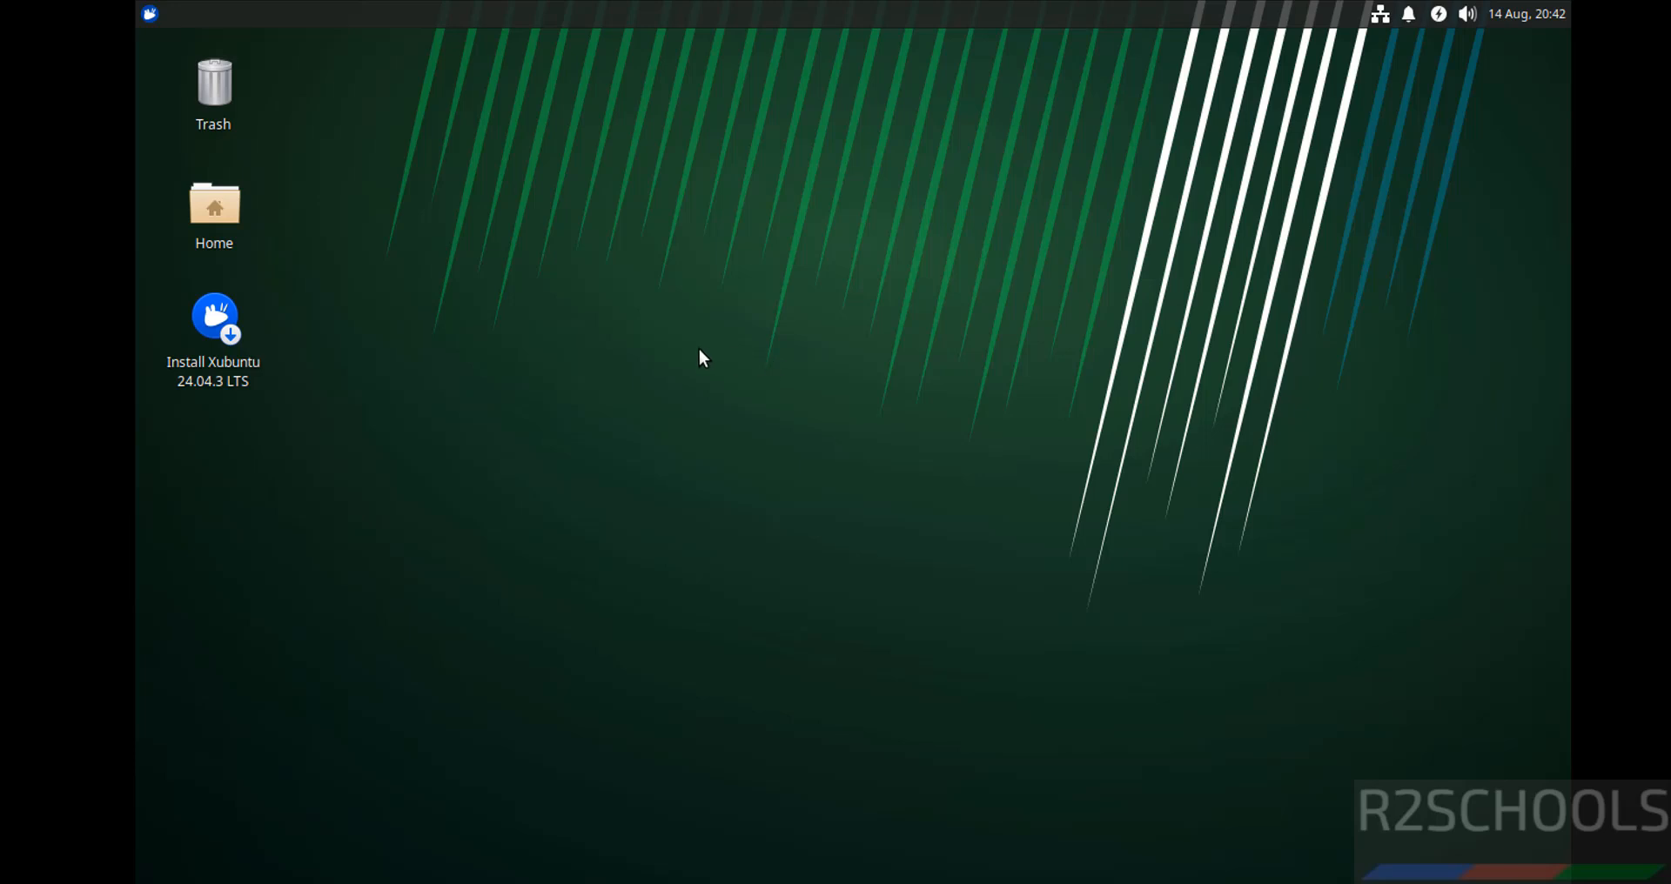
{"action": "right_click", "coordinate": [203, 307]}
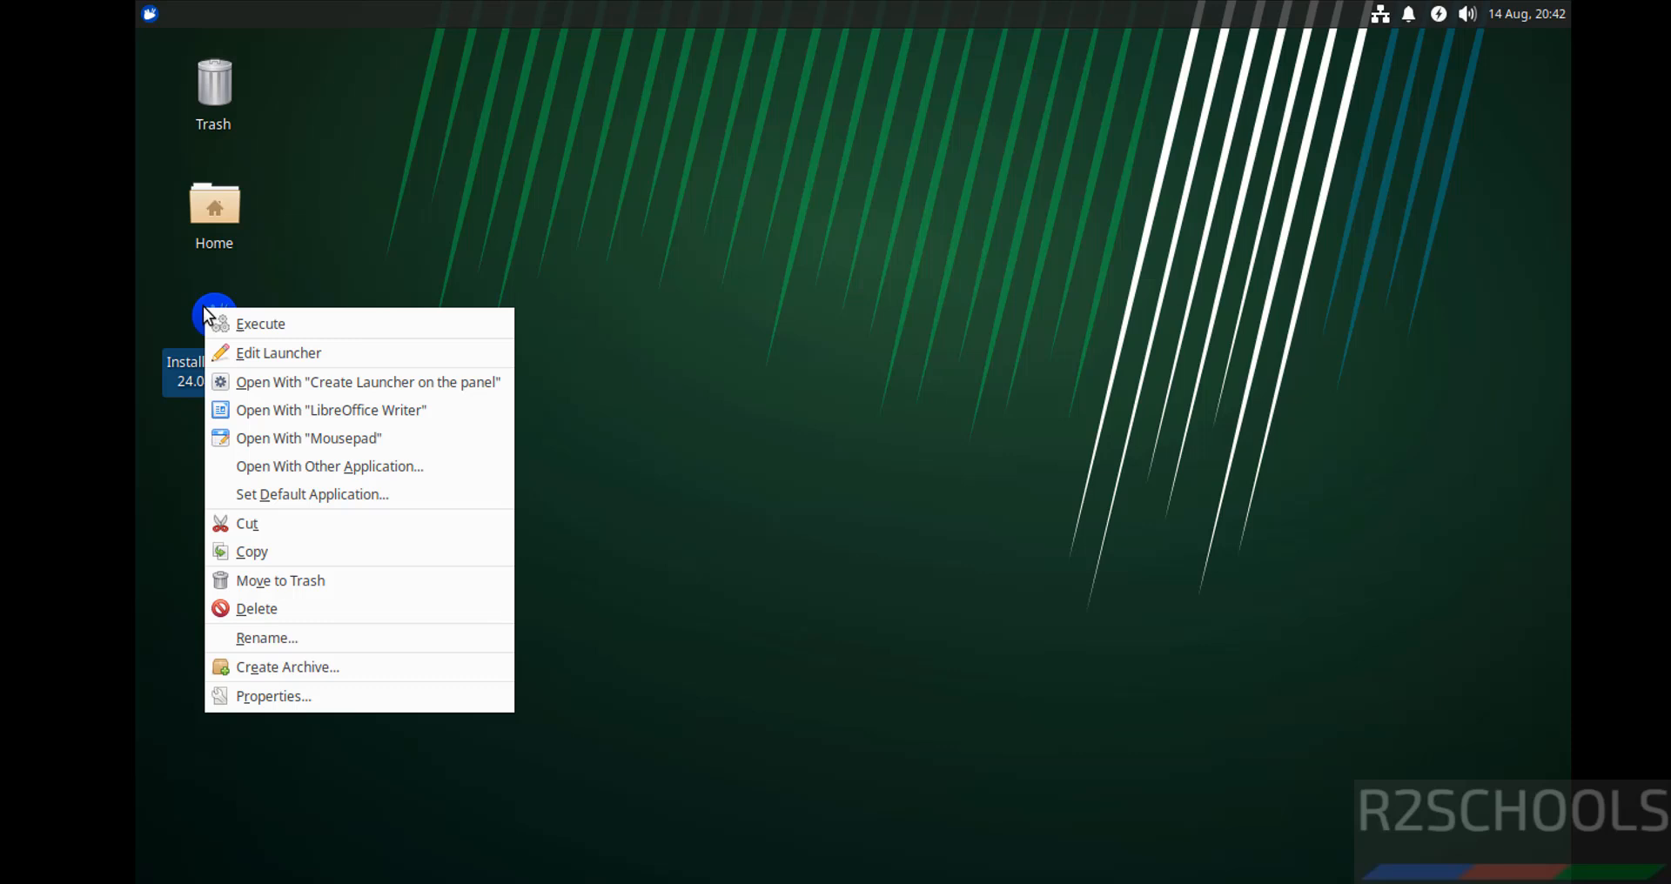
{"action": "left_click", "coordinate": [264, 320]}
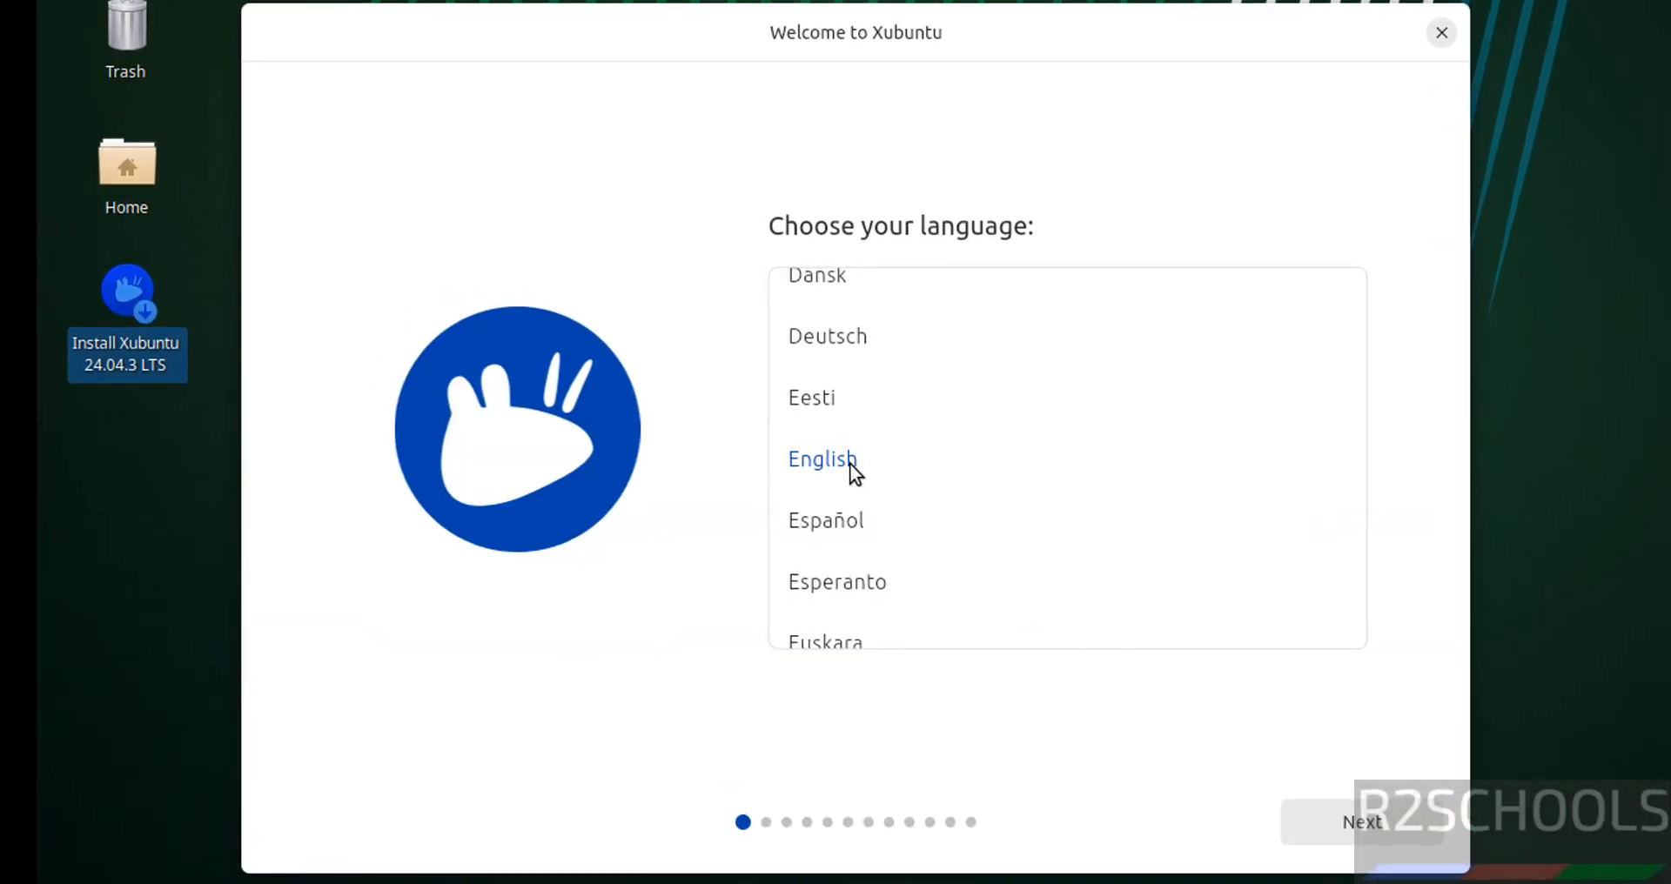
Keep English as the language and English (US) as keyboard layout and variant
{"action": "left_click", "coordinate": [1322, 821]}
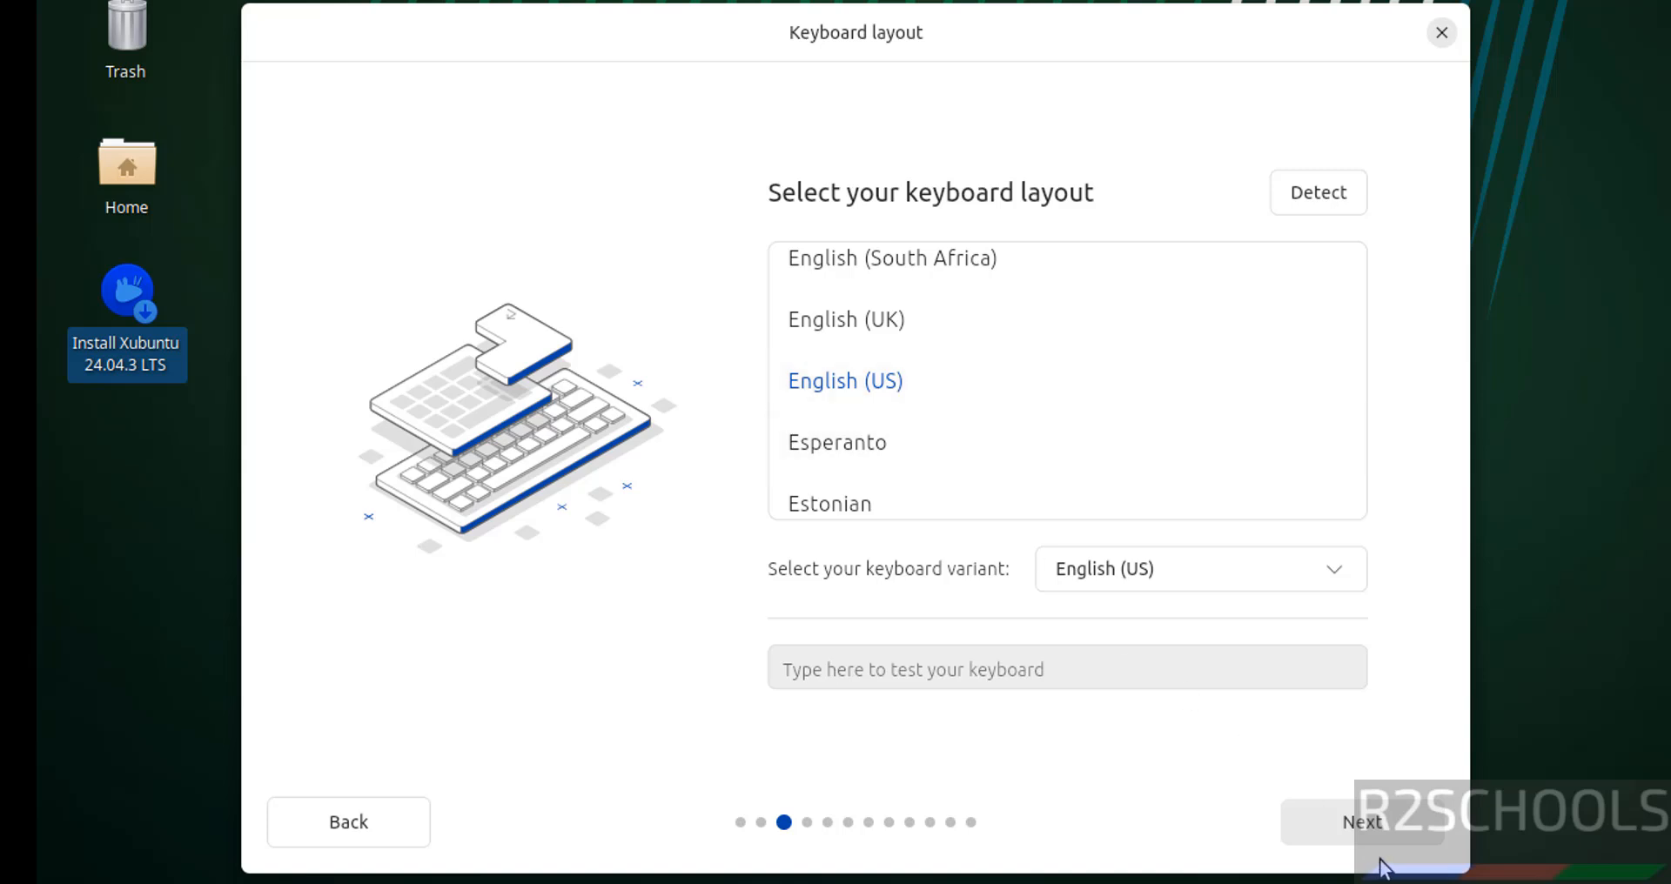
{"action": "left_click", "coordinate": [1154, 572]}
{"action": "left_click", "coordinate": [1114, 578]}
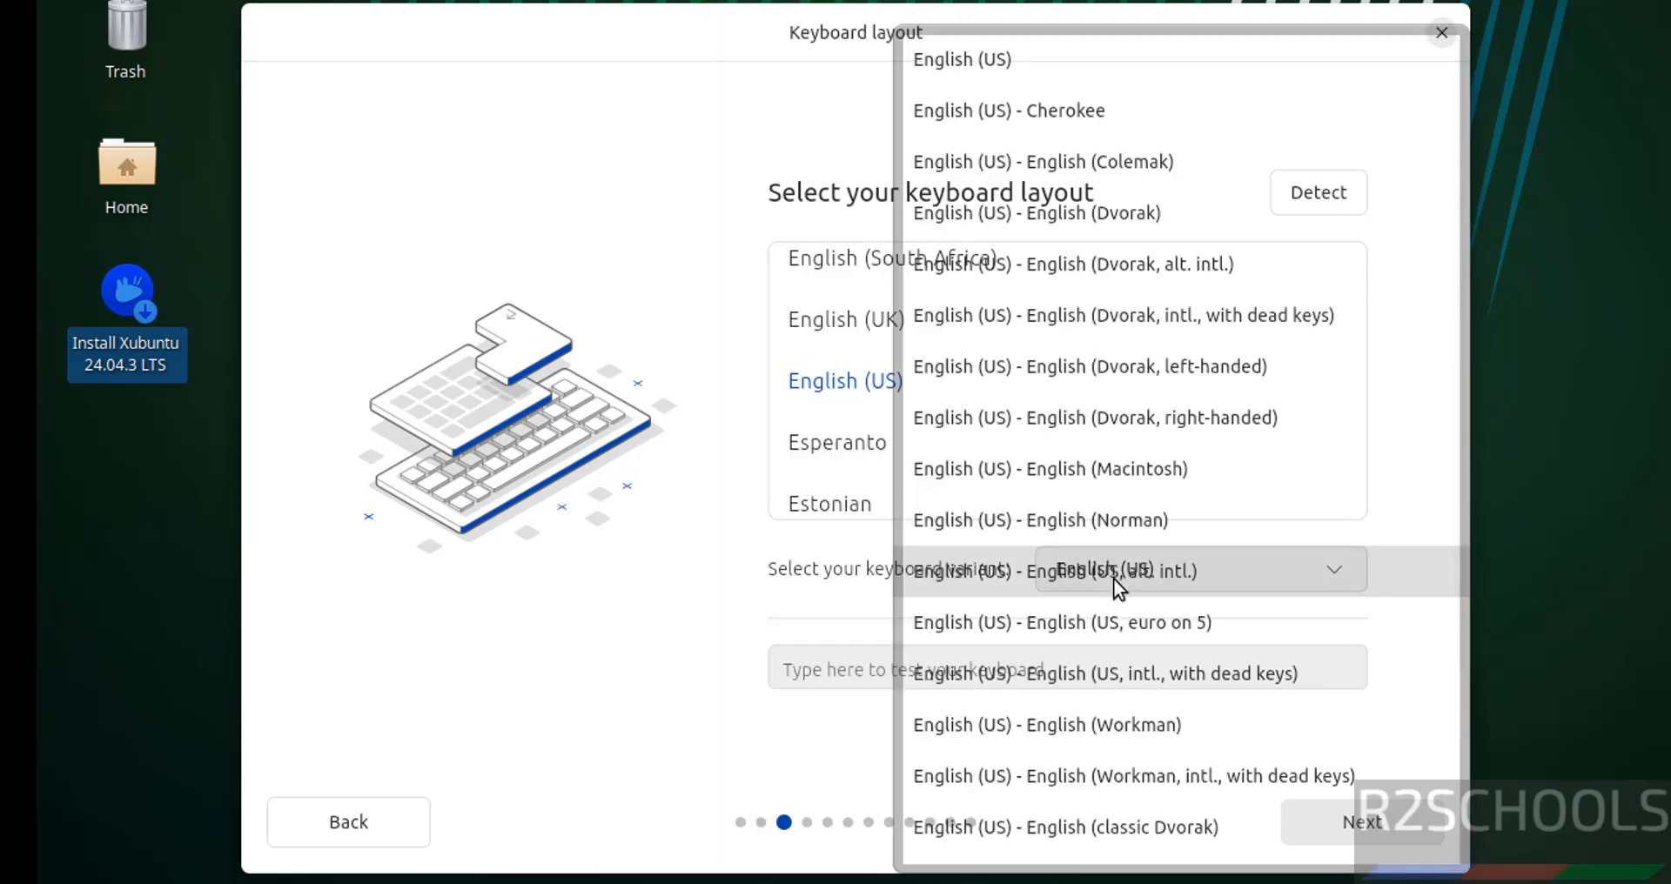
{"action": "left_click", "coordinate": [591, 701]}
{"action": "left_click", "coordinate": [1360, 824]}
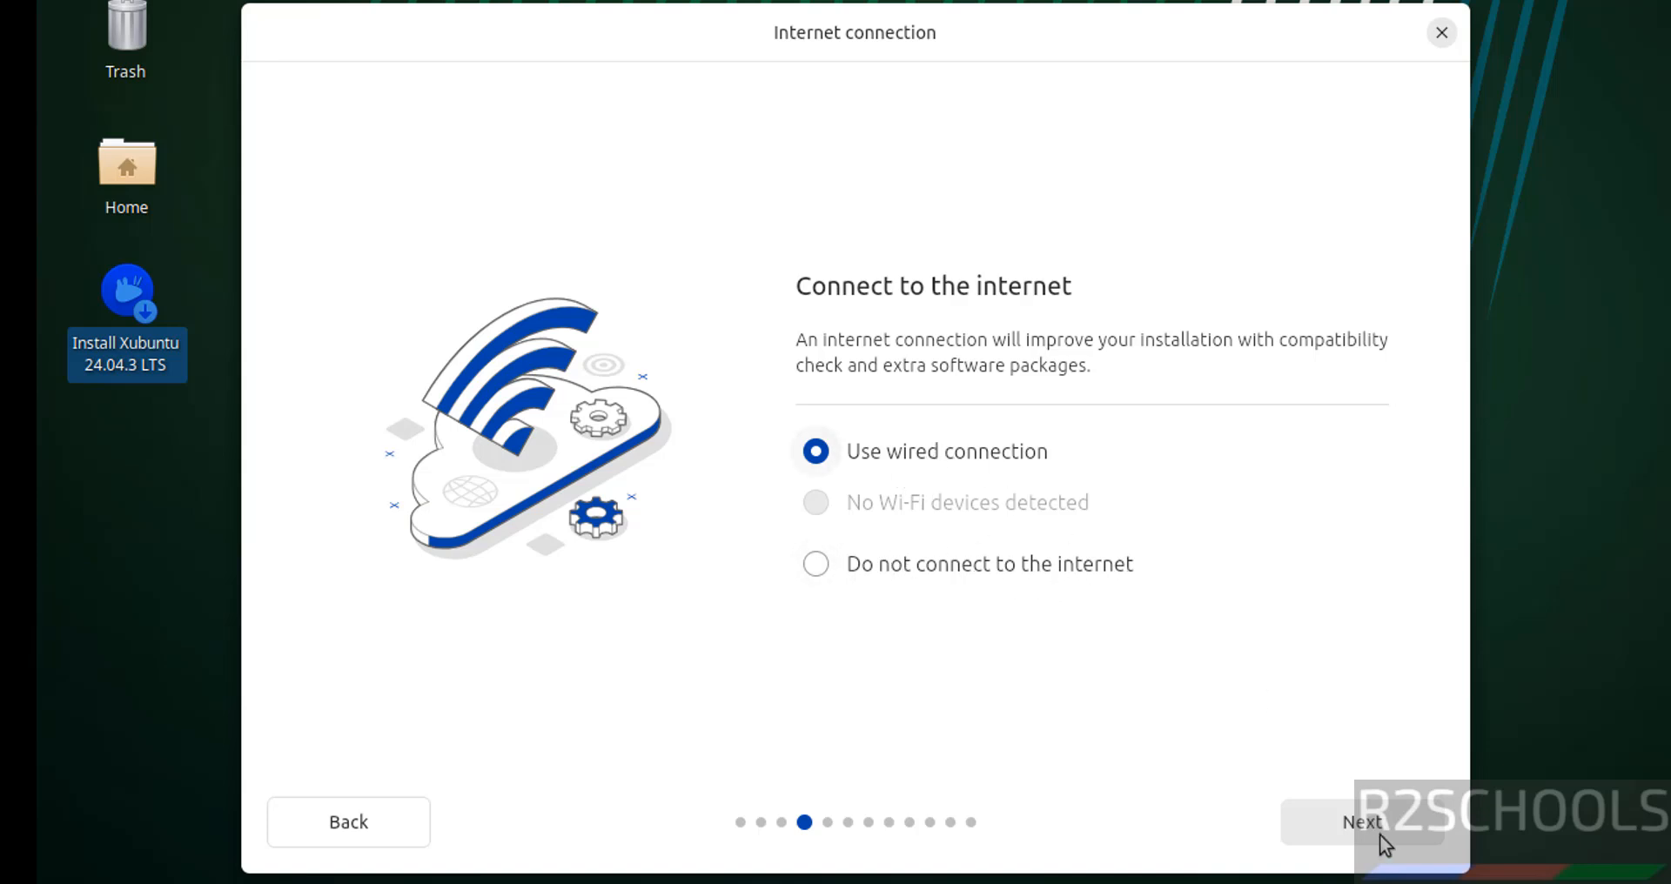
Keep wired connection, interactive install, full Xubuntu Desktop, no proprietary extras, and erase the disk
{"action": "left_click", "coordinate": [1320, 807]}
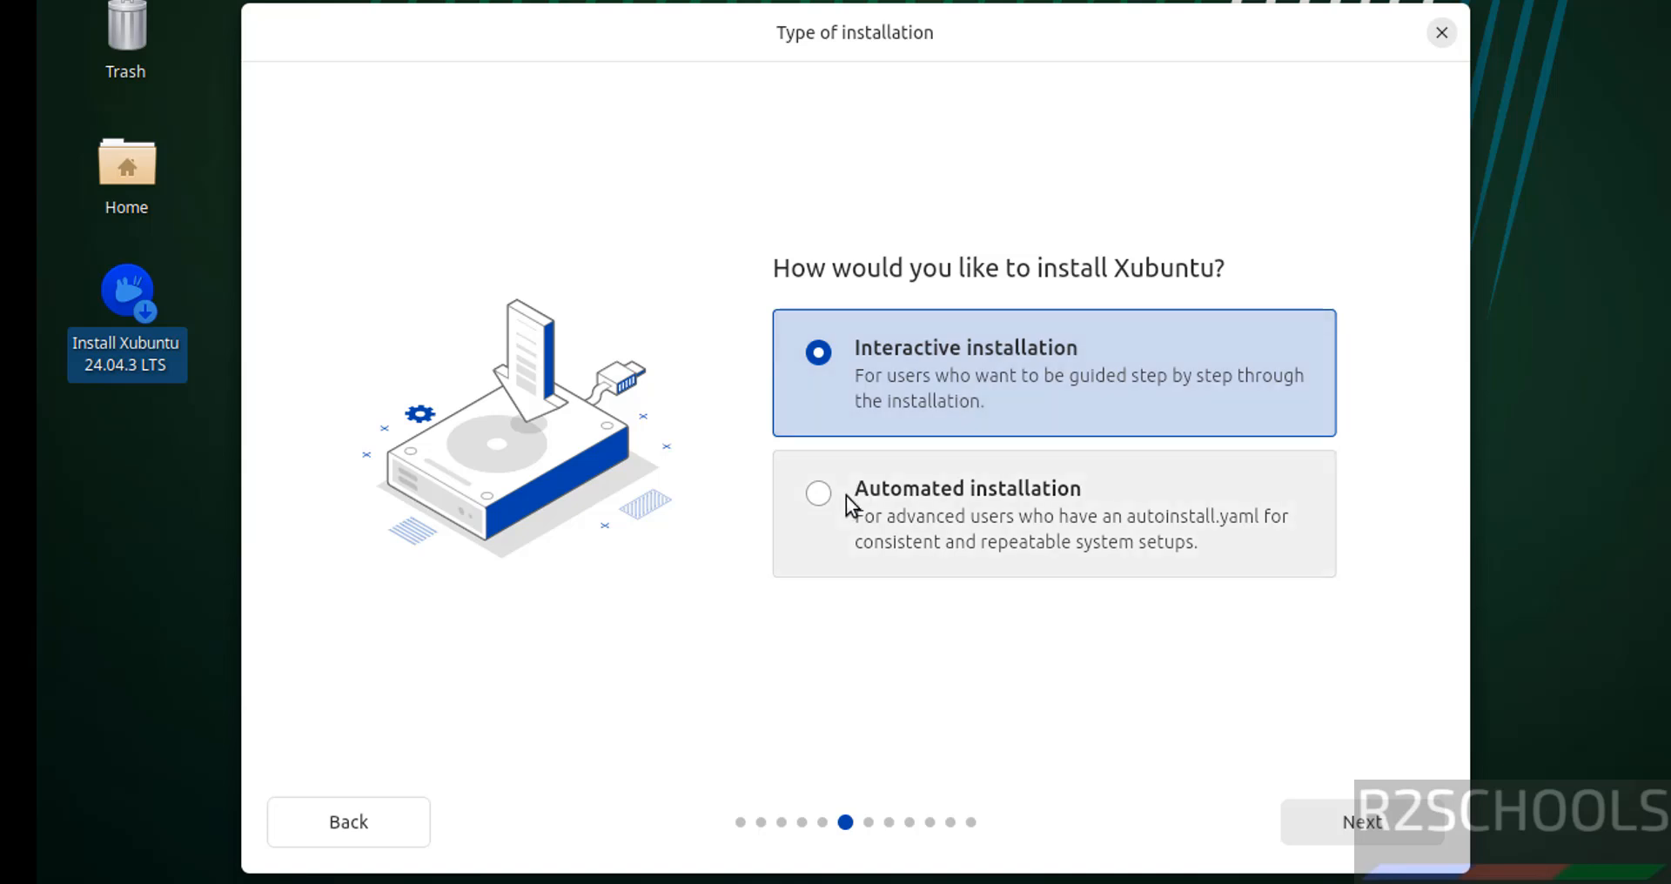
{"action": "left_click", "coordinate": [1330, 821]}
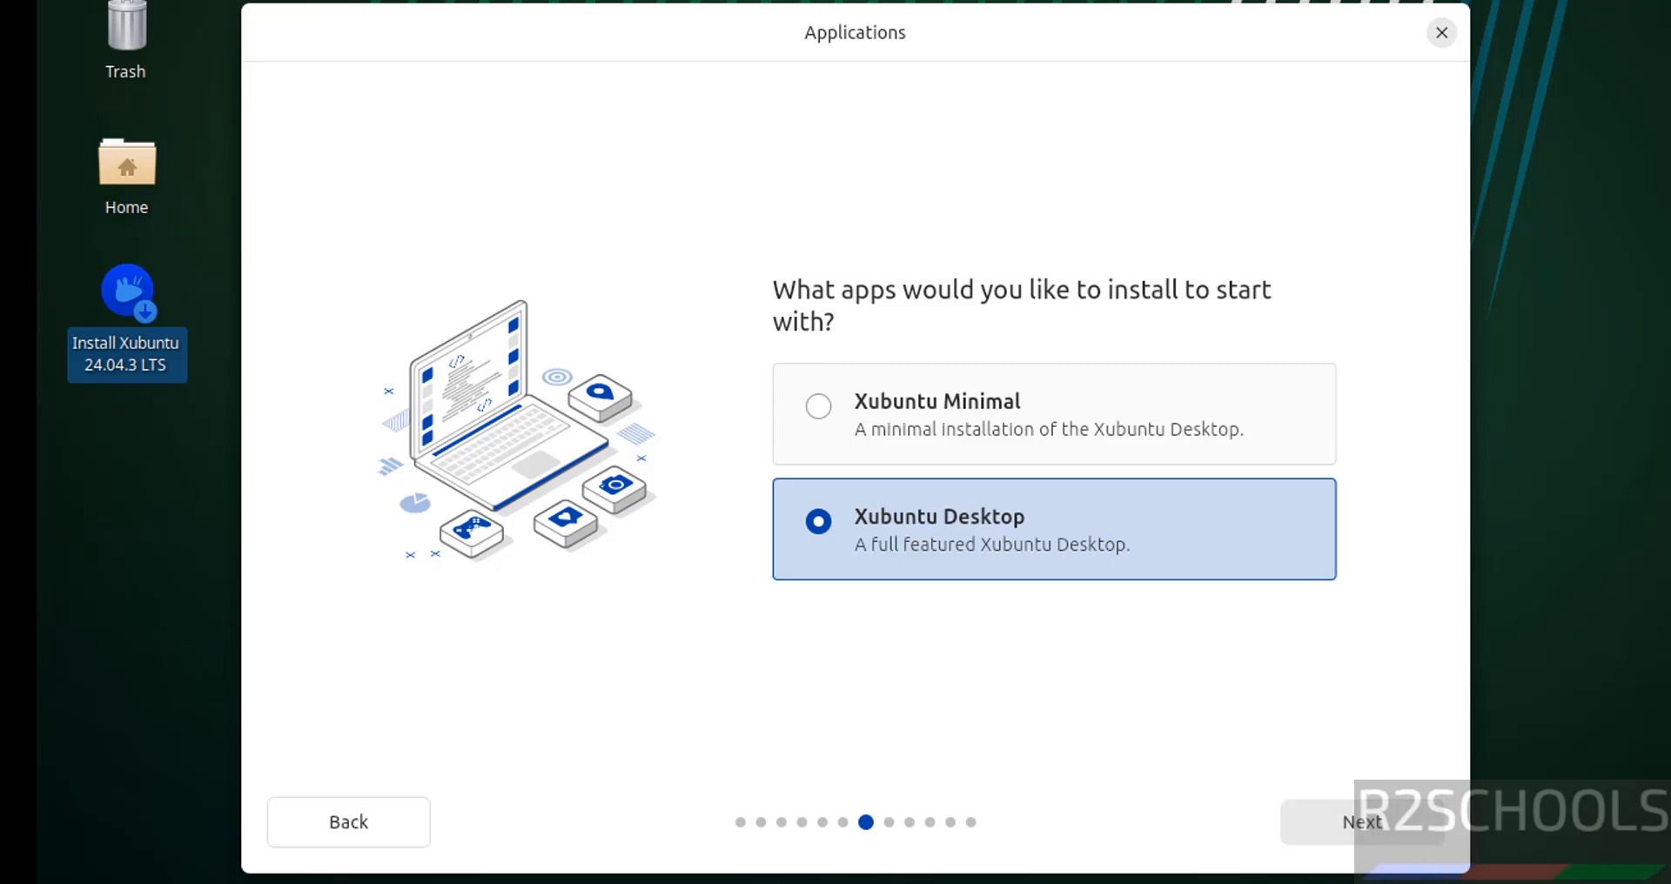
{"action": "left_click", "coordinate": [1388, 835]}
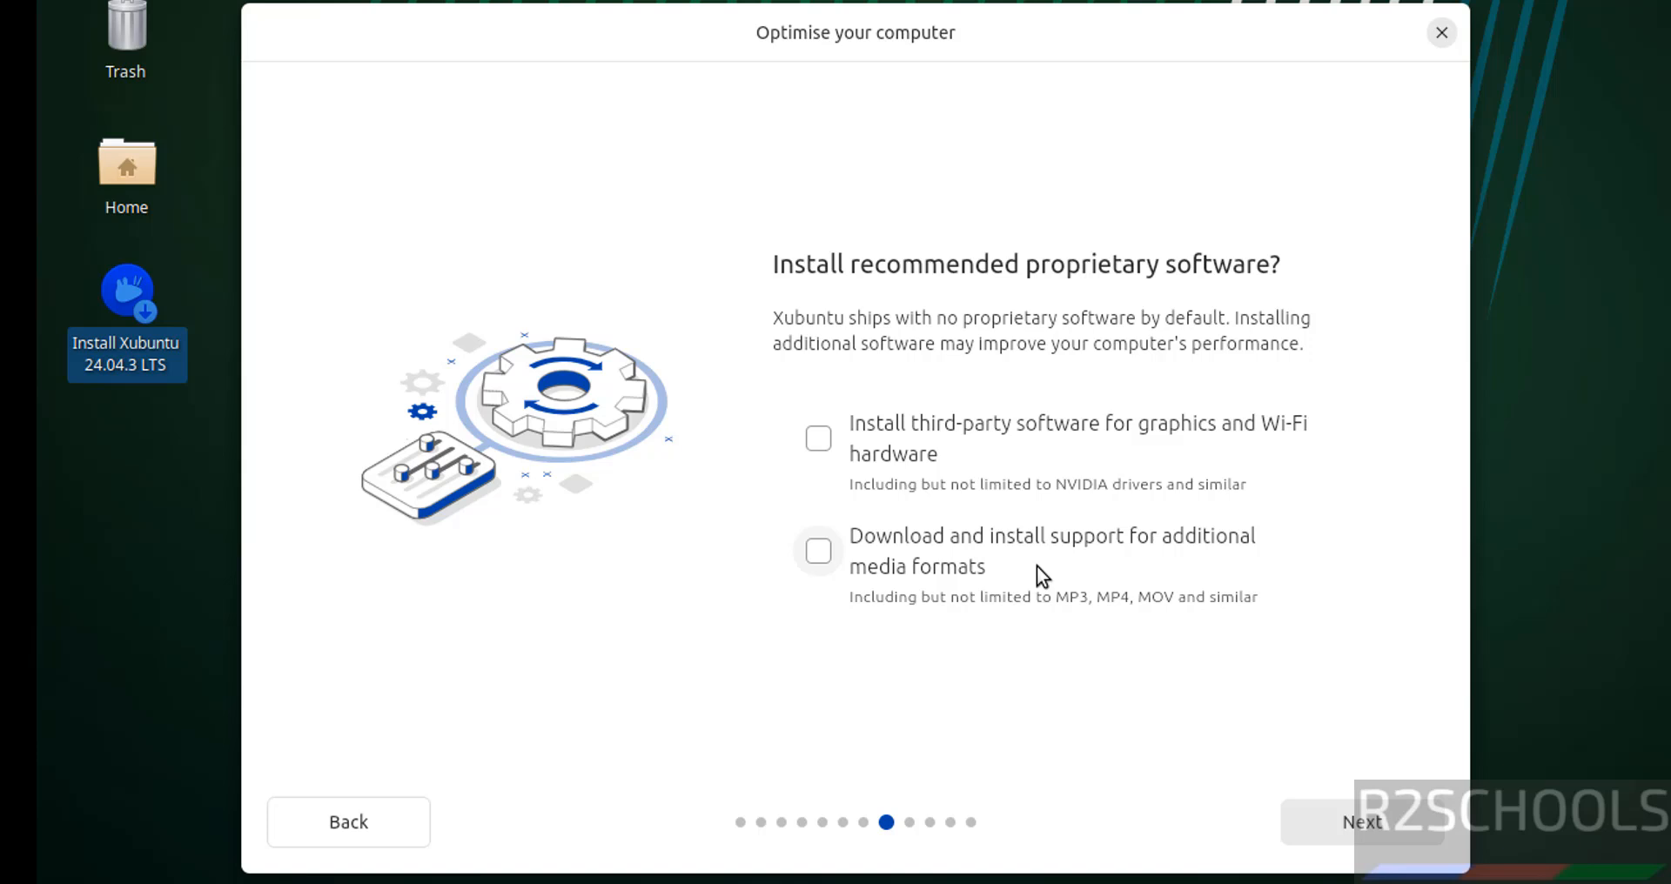
{"action": "left_click", "coordinate": [1360, 836]}
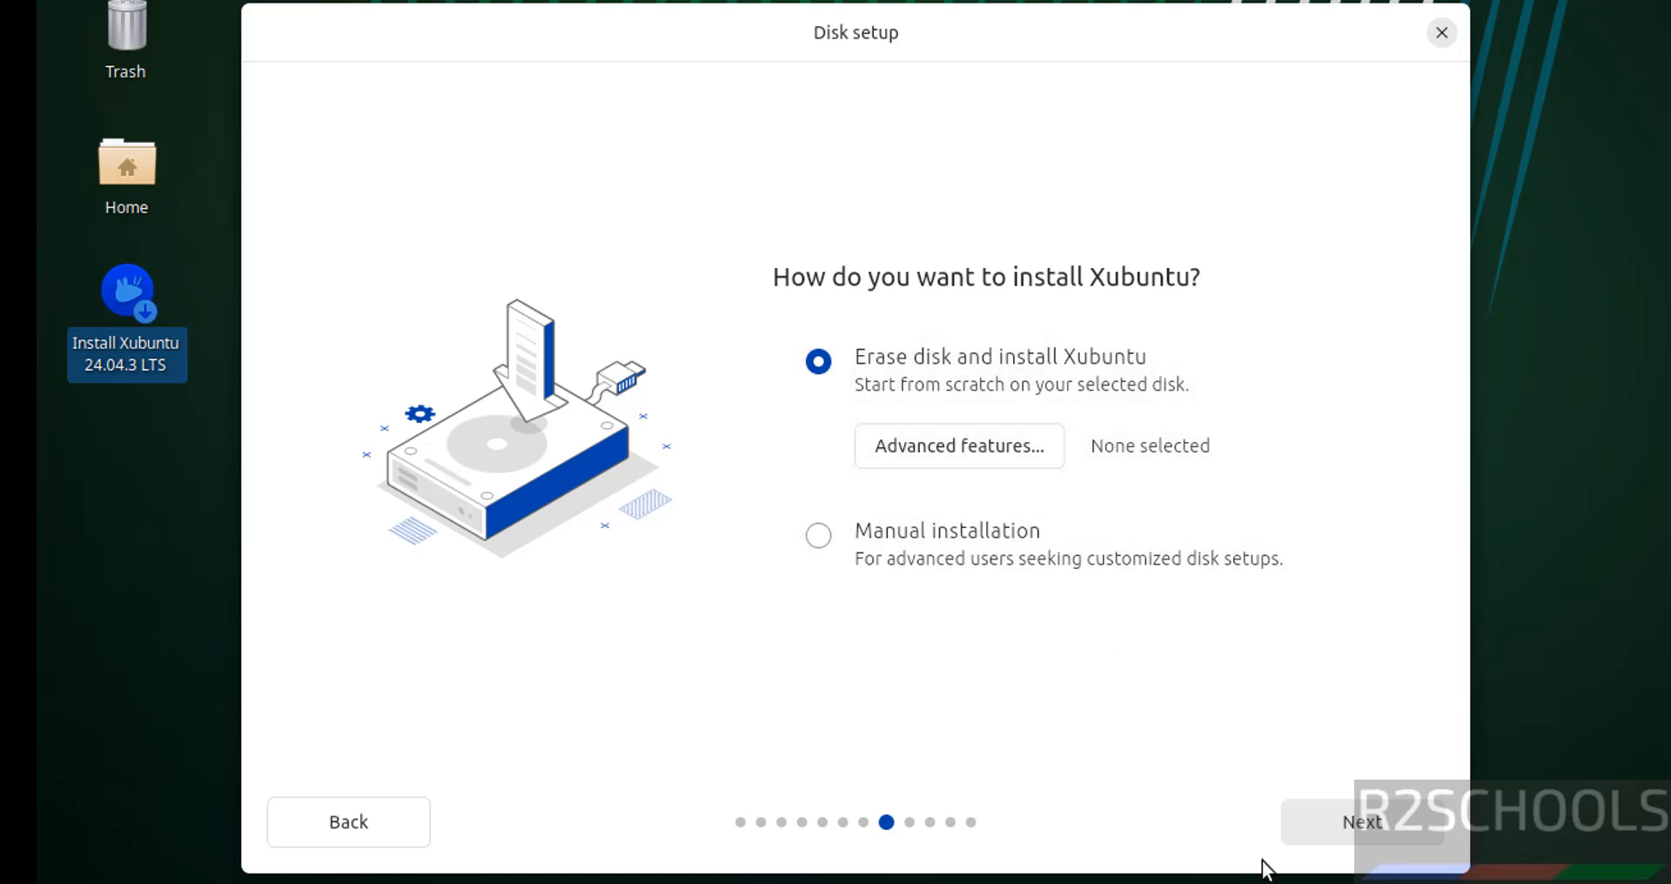
{"action": "left_click", "coordinate": [1353, 816]}
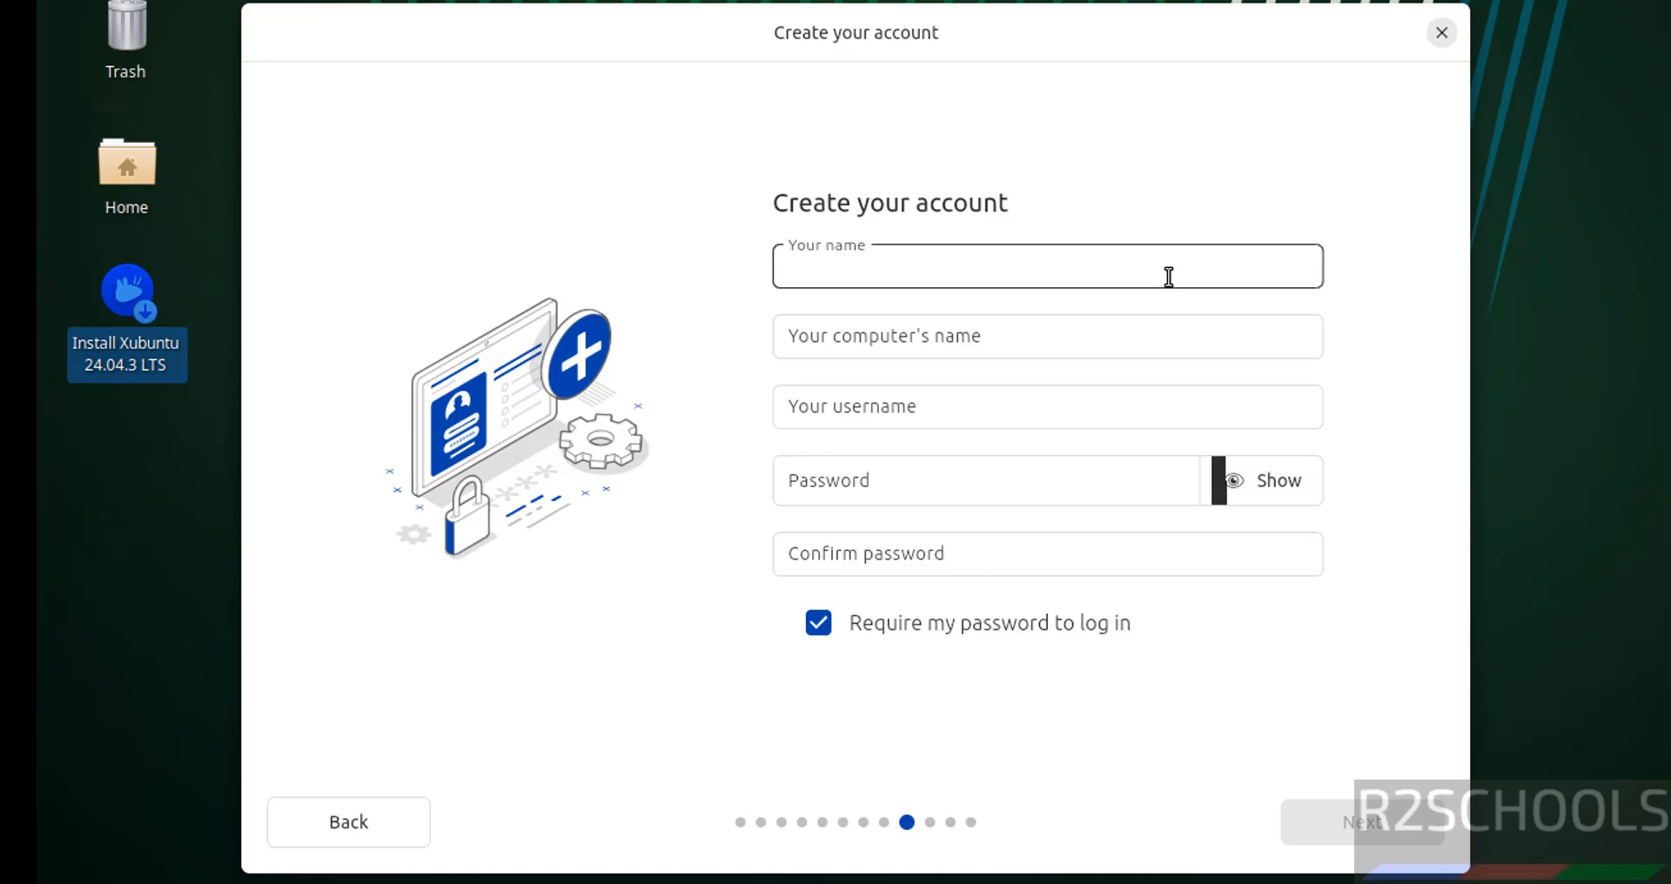
Enter the user's full name and set the computer's name to xub24vm
{"action": "type", "text": "r2schools"}
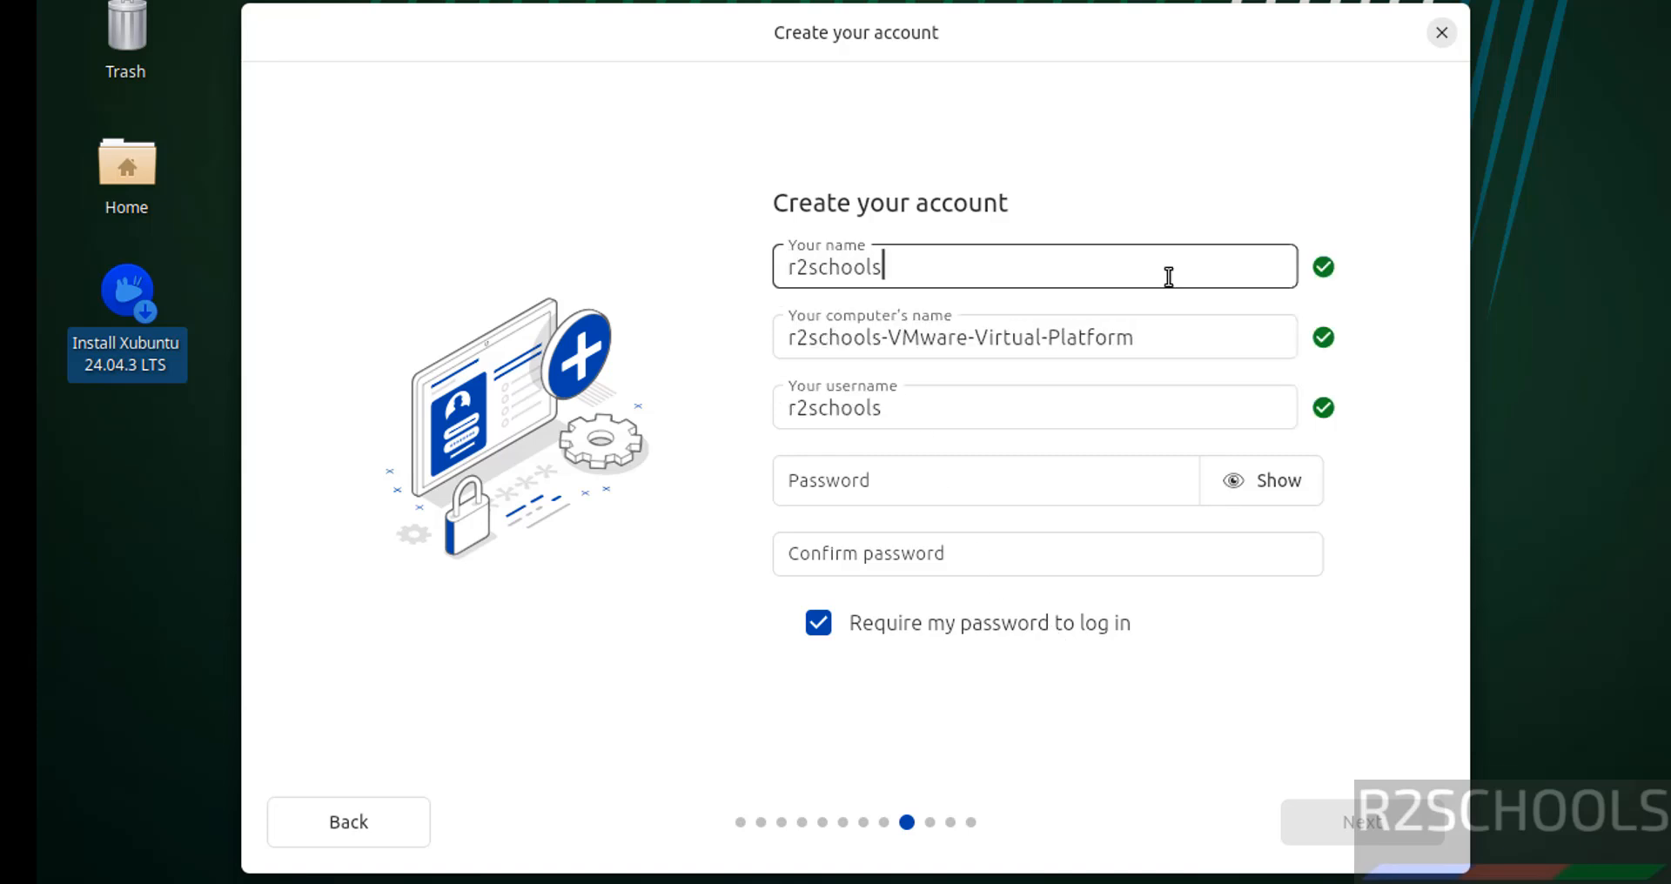
{"action": "key", "text": "Tab"}
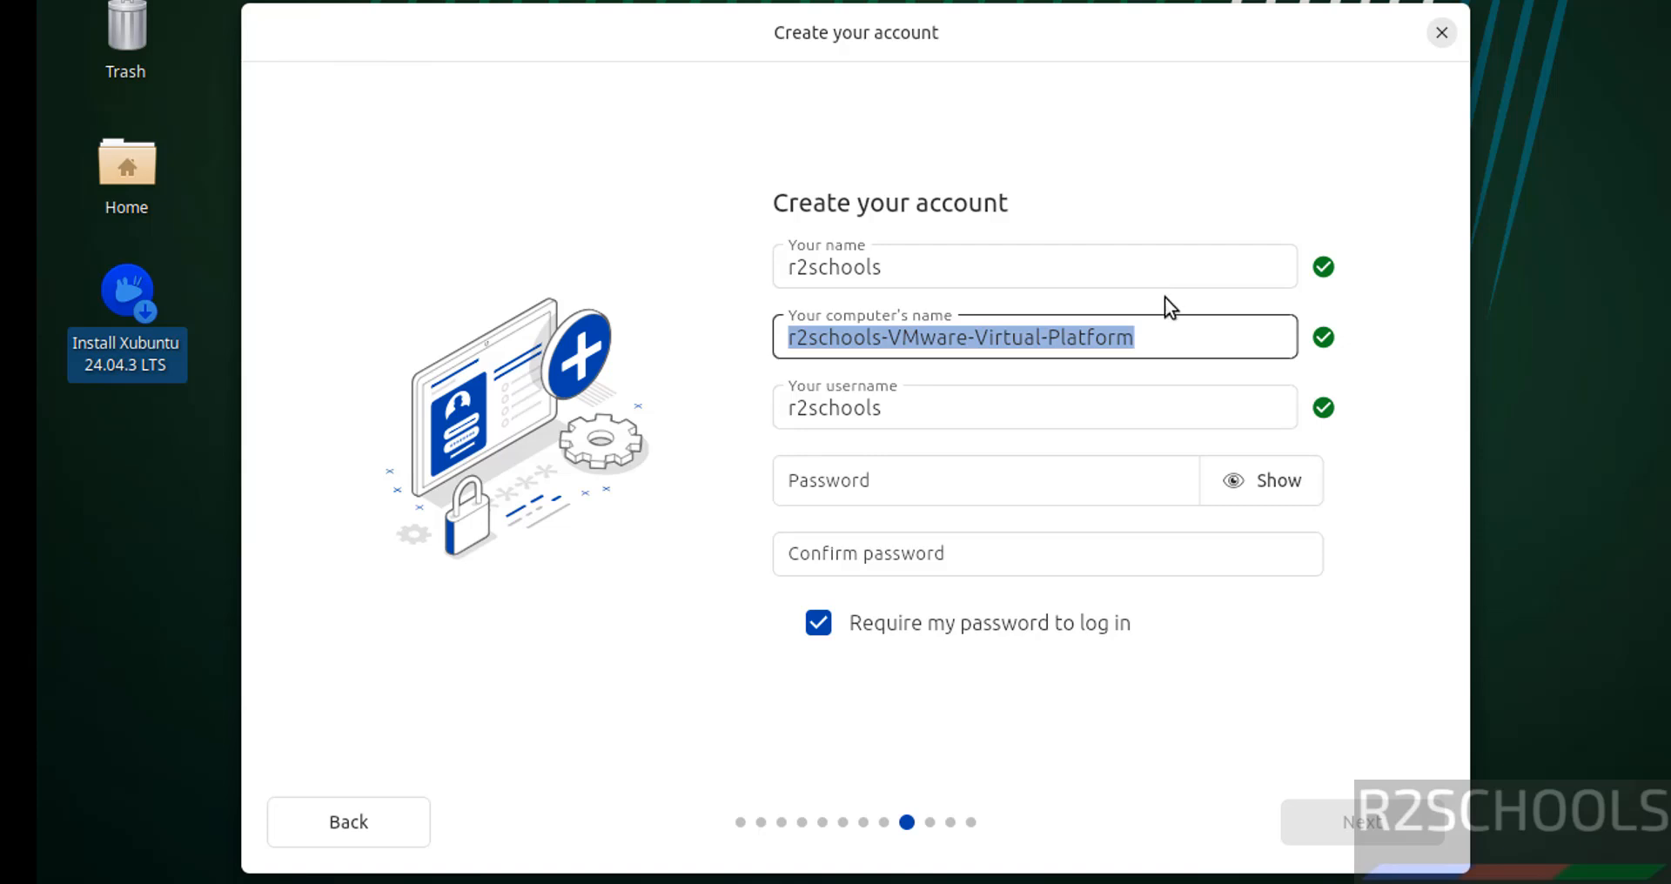
{"action": "type", "text": "xub"}
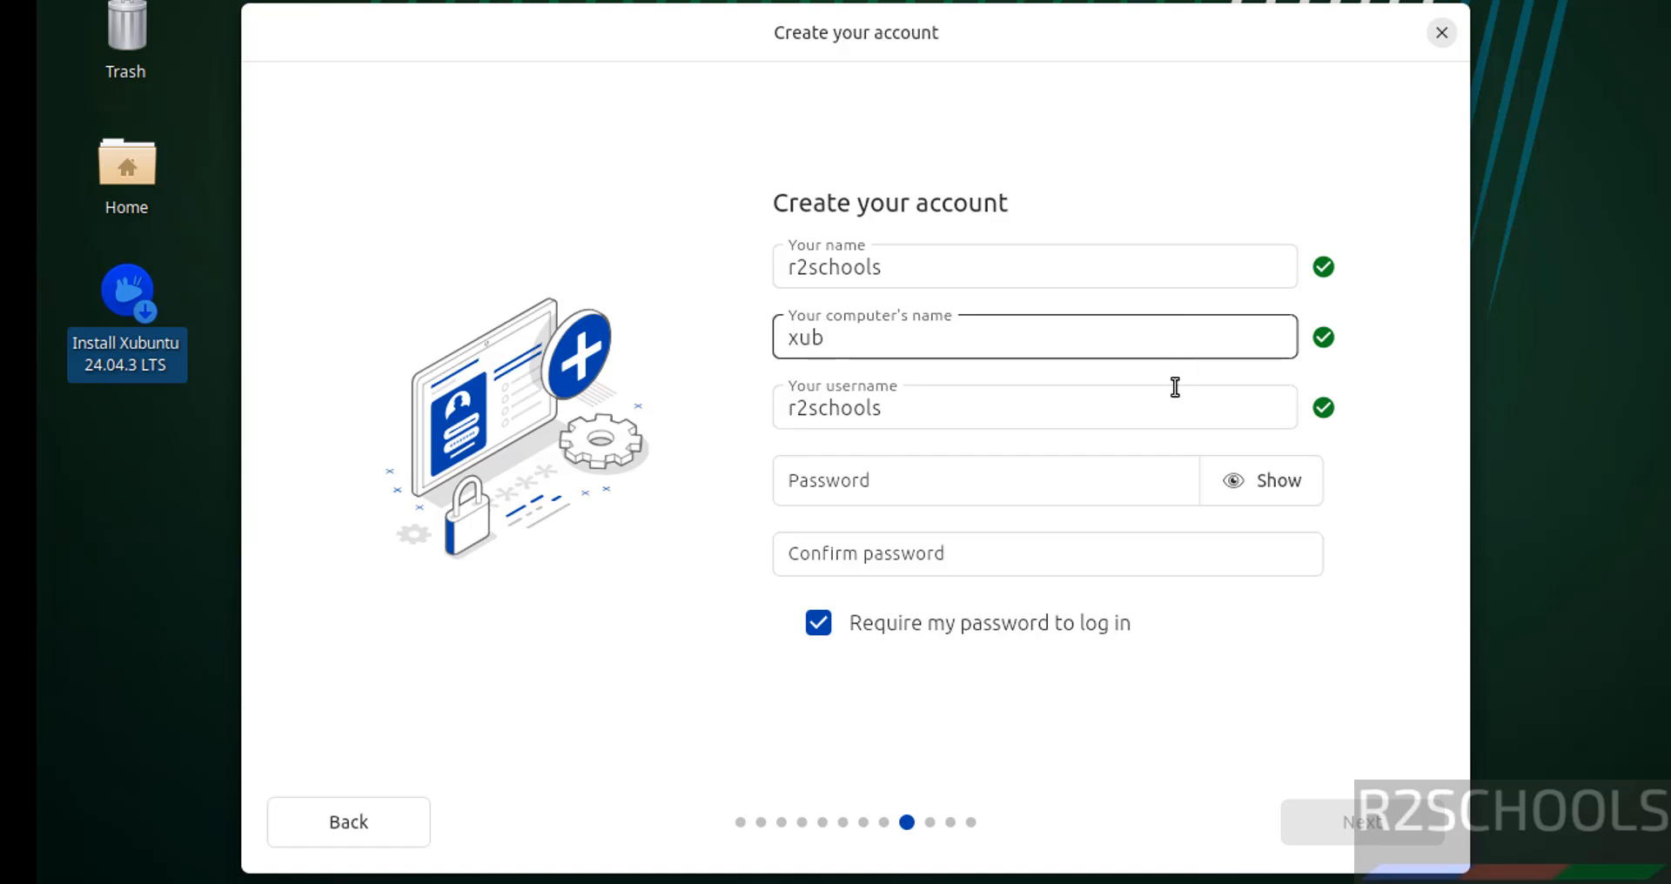
{"action": "type", "text": "24vm"}
{"action": "key", "text": "Tab"}
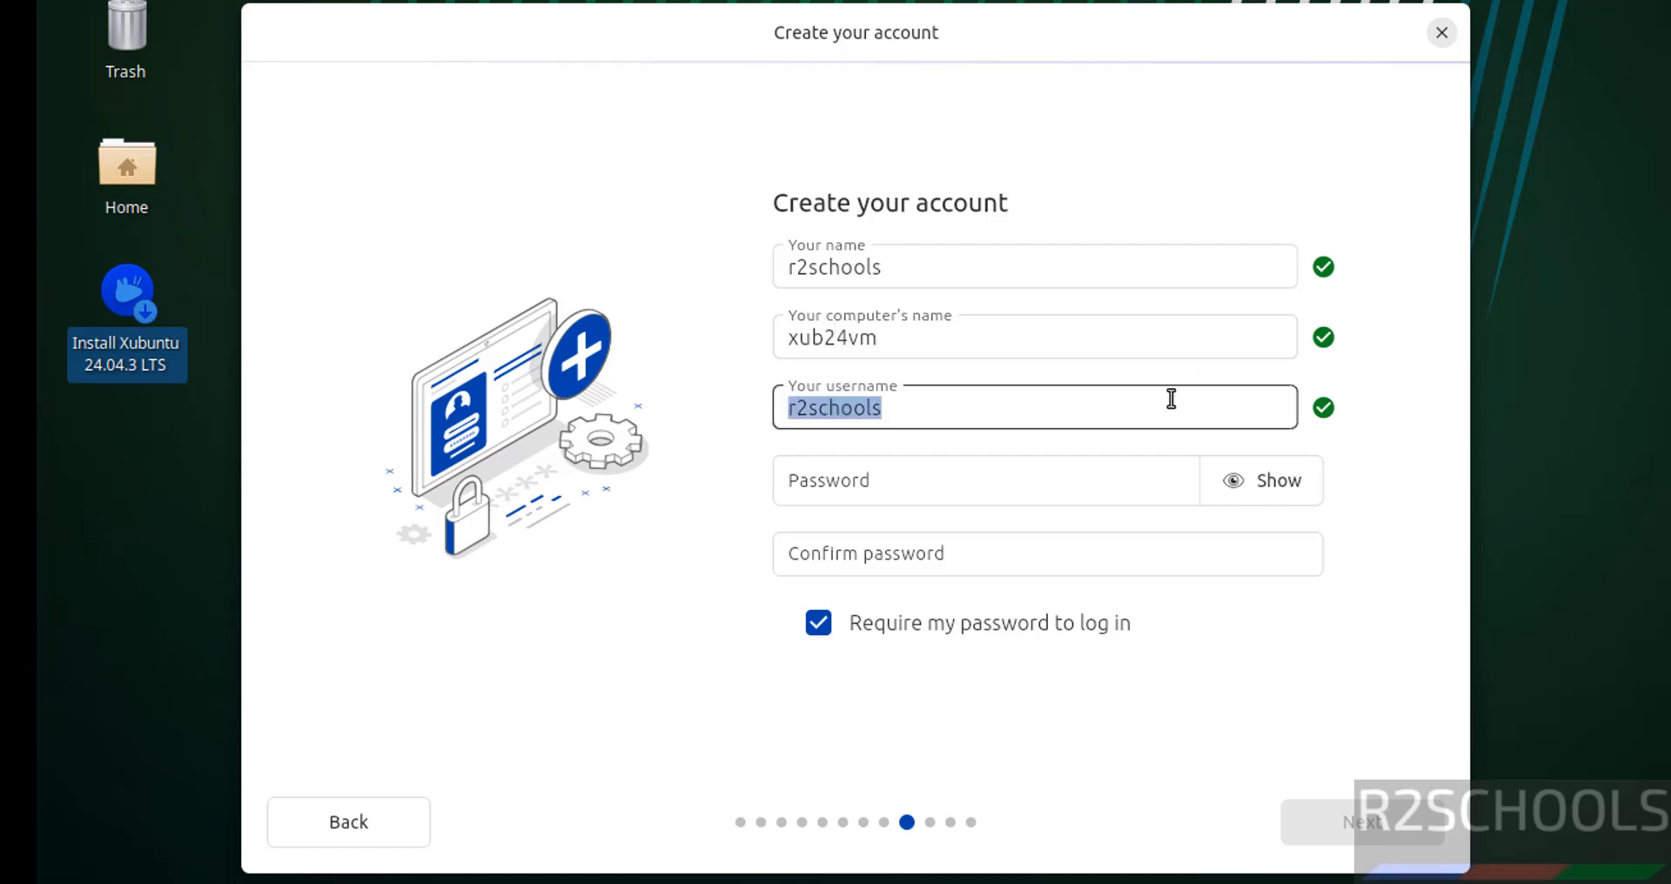
Keep the default username, set and confirm the account password, and continue
{"action": "key", "text": "Tab"}
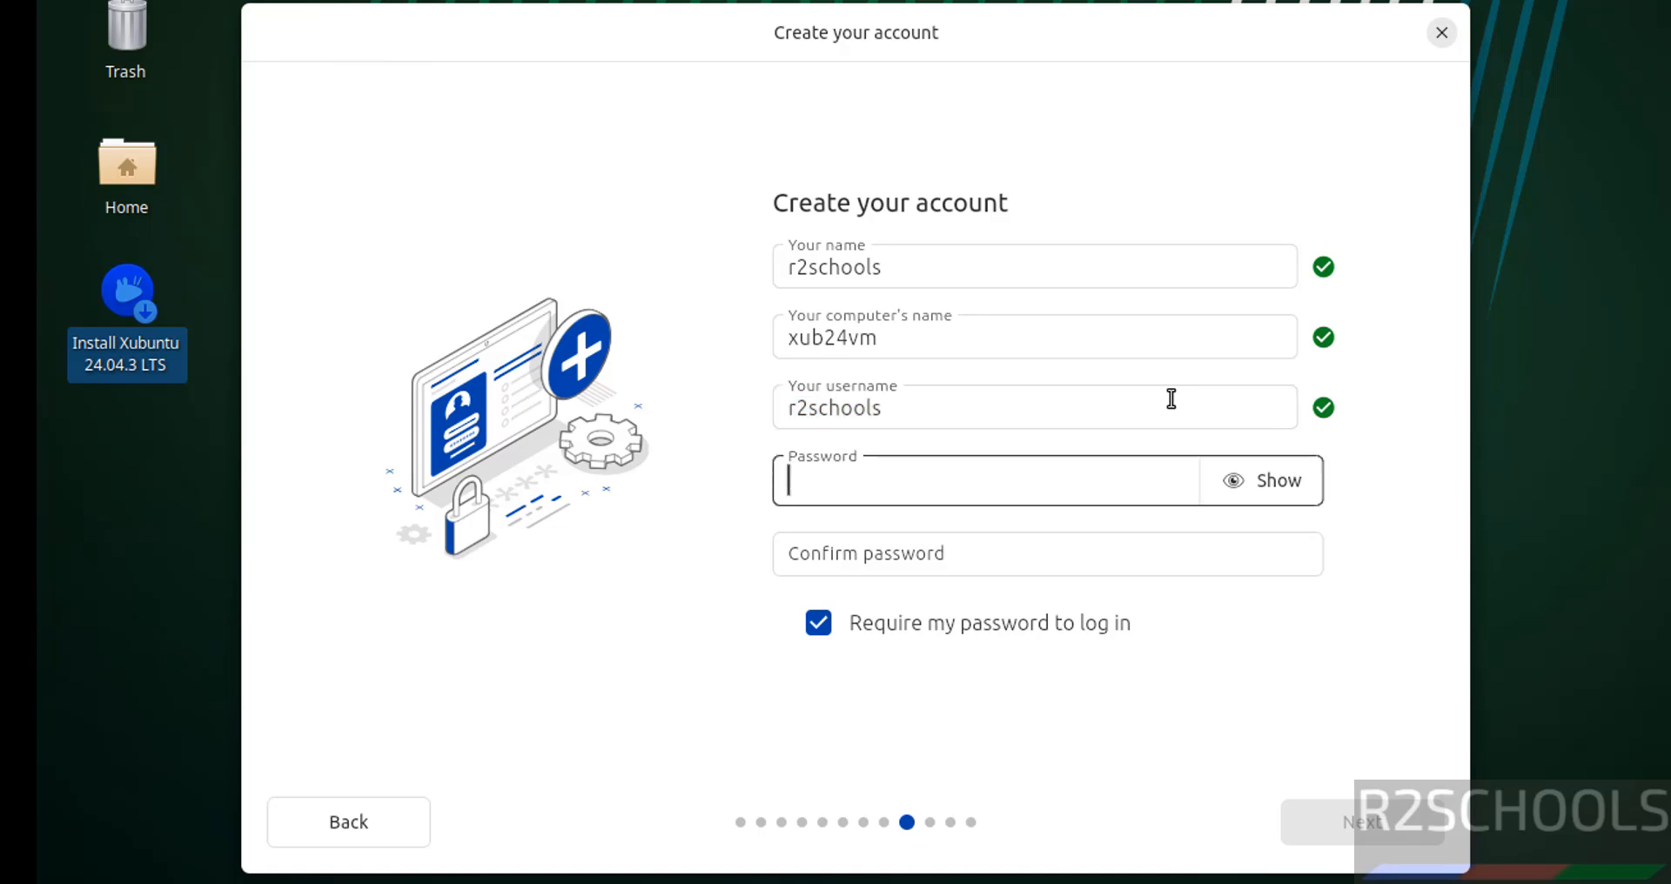
{"action": "type", "text": "r•••"}
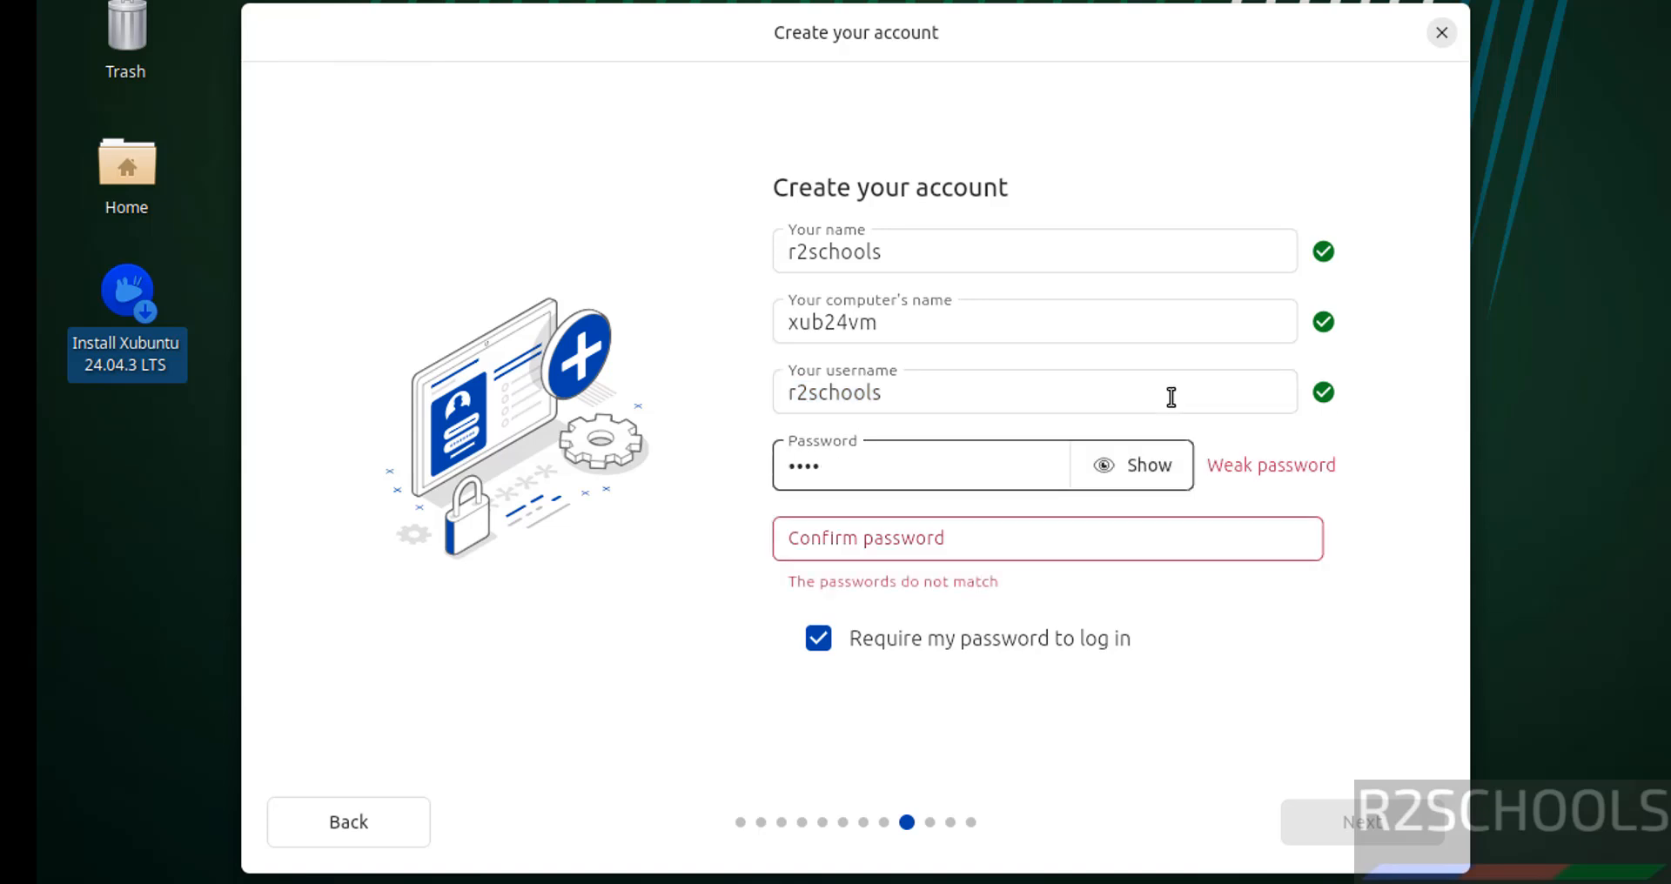
{"action": "key", "text": "BackSpace"}
{"action": "key", "text": "BackSpace"}
{"action": "key", "text": "BackSpace"}
{"action": "key", "text": "BackSpace"}
{"action": "type", "text": "••••••••"}
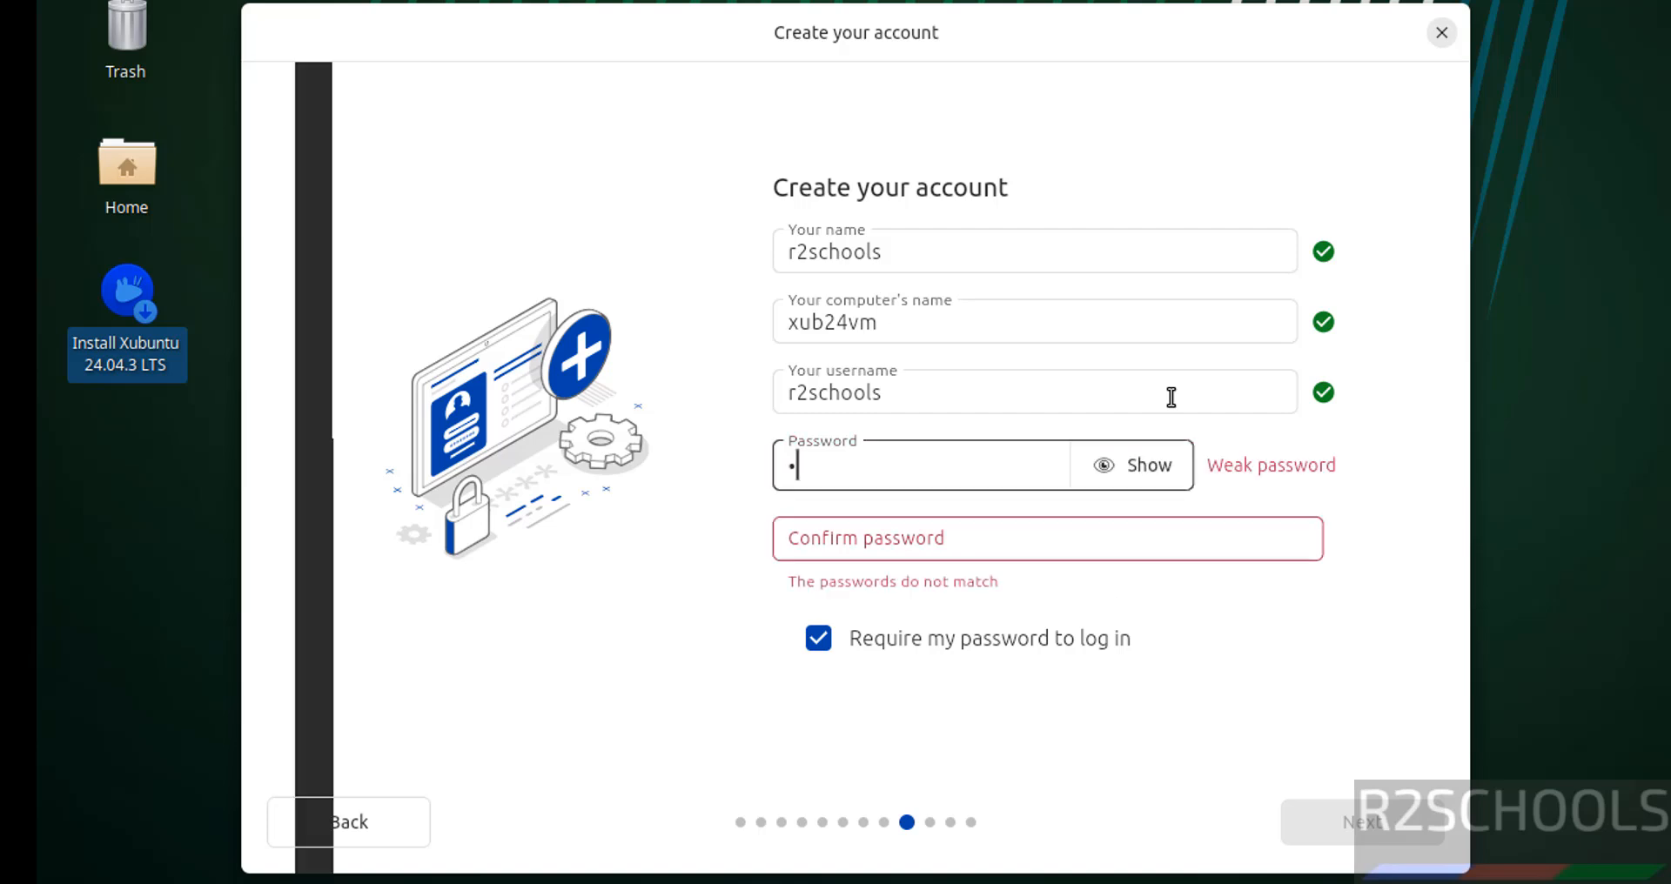
{"action": "type", "text": "•"}
{"action": "key", "text": "Tab"}
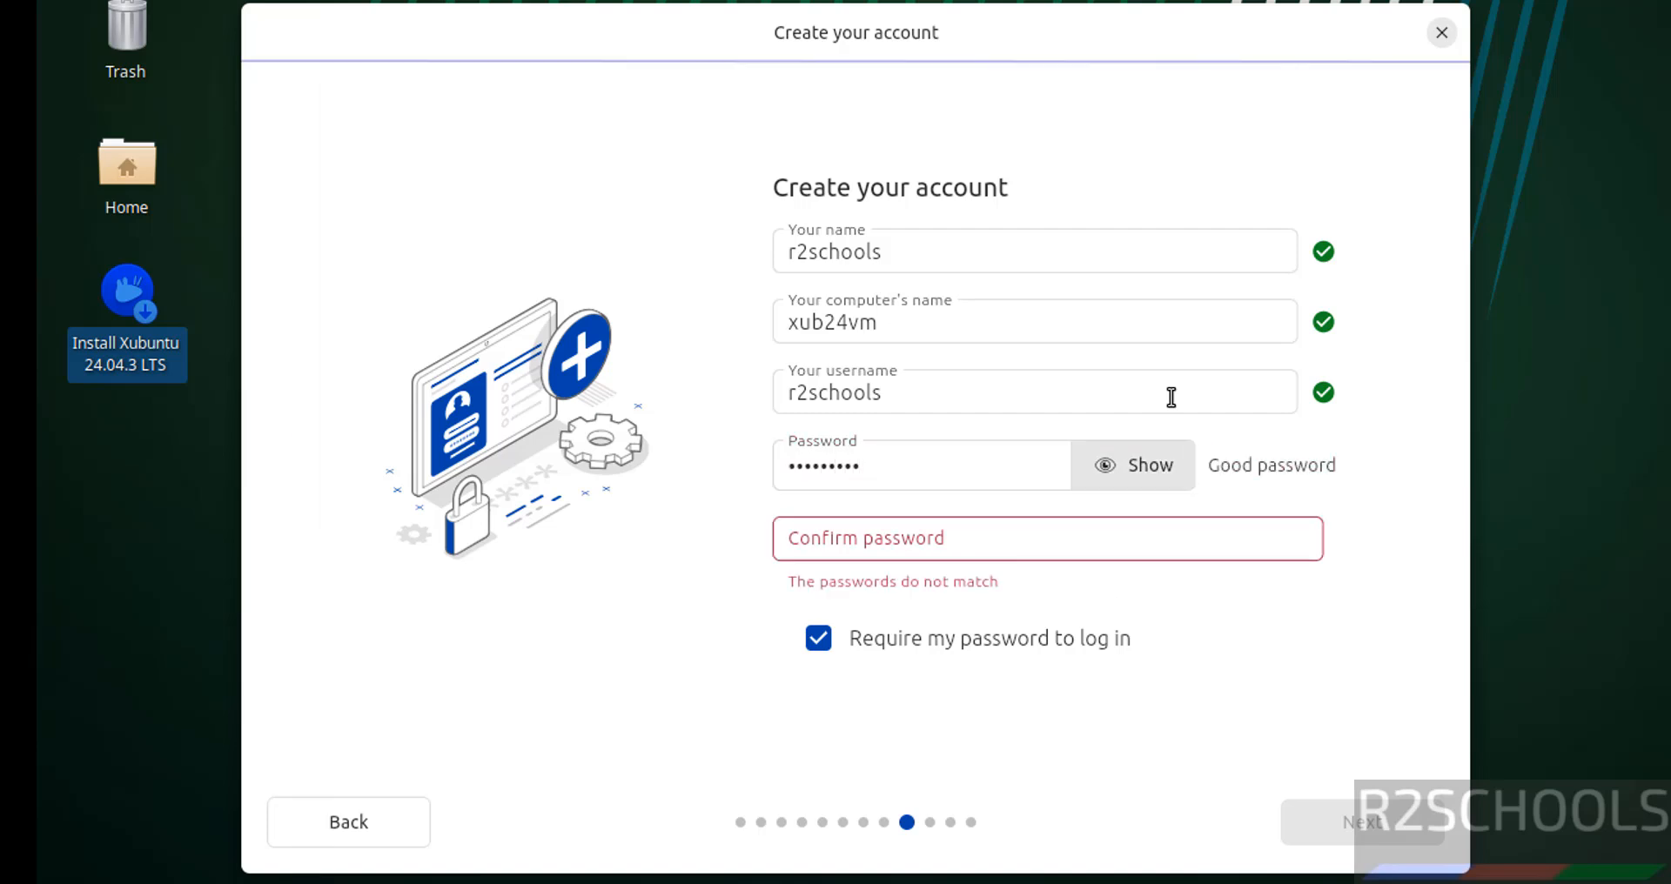
{"action": "key", "text": "Tab"}
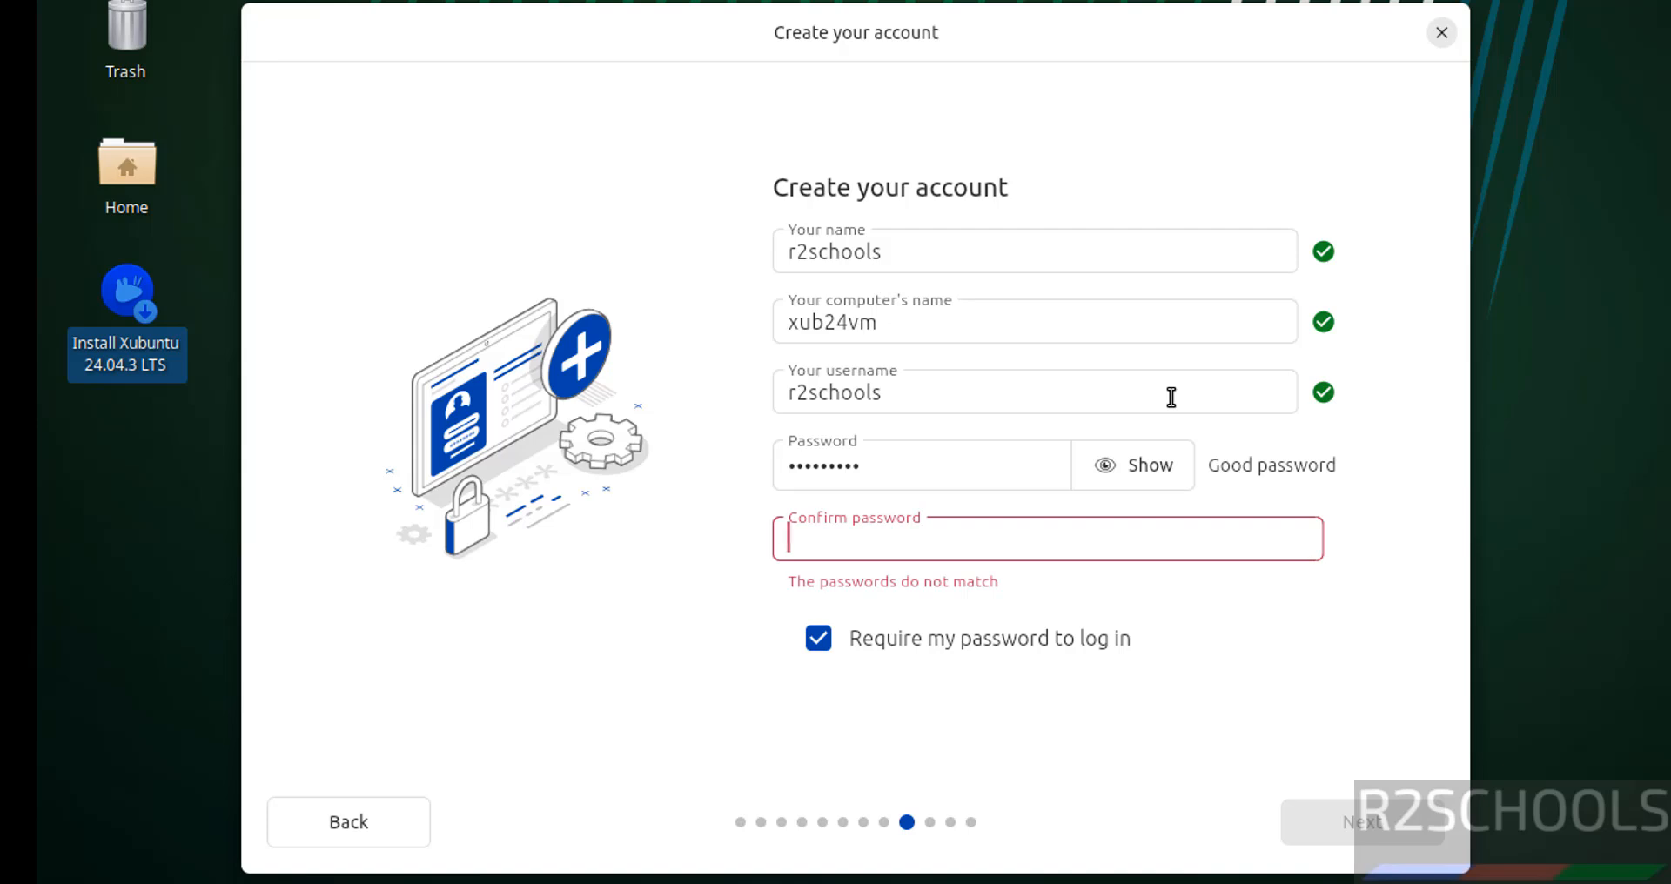
{"action": "type", "text": "•••••••••"}
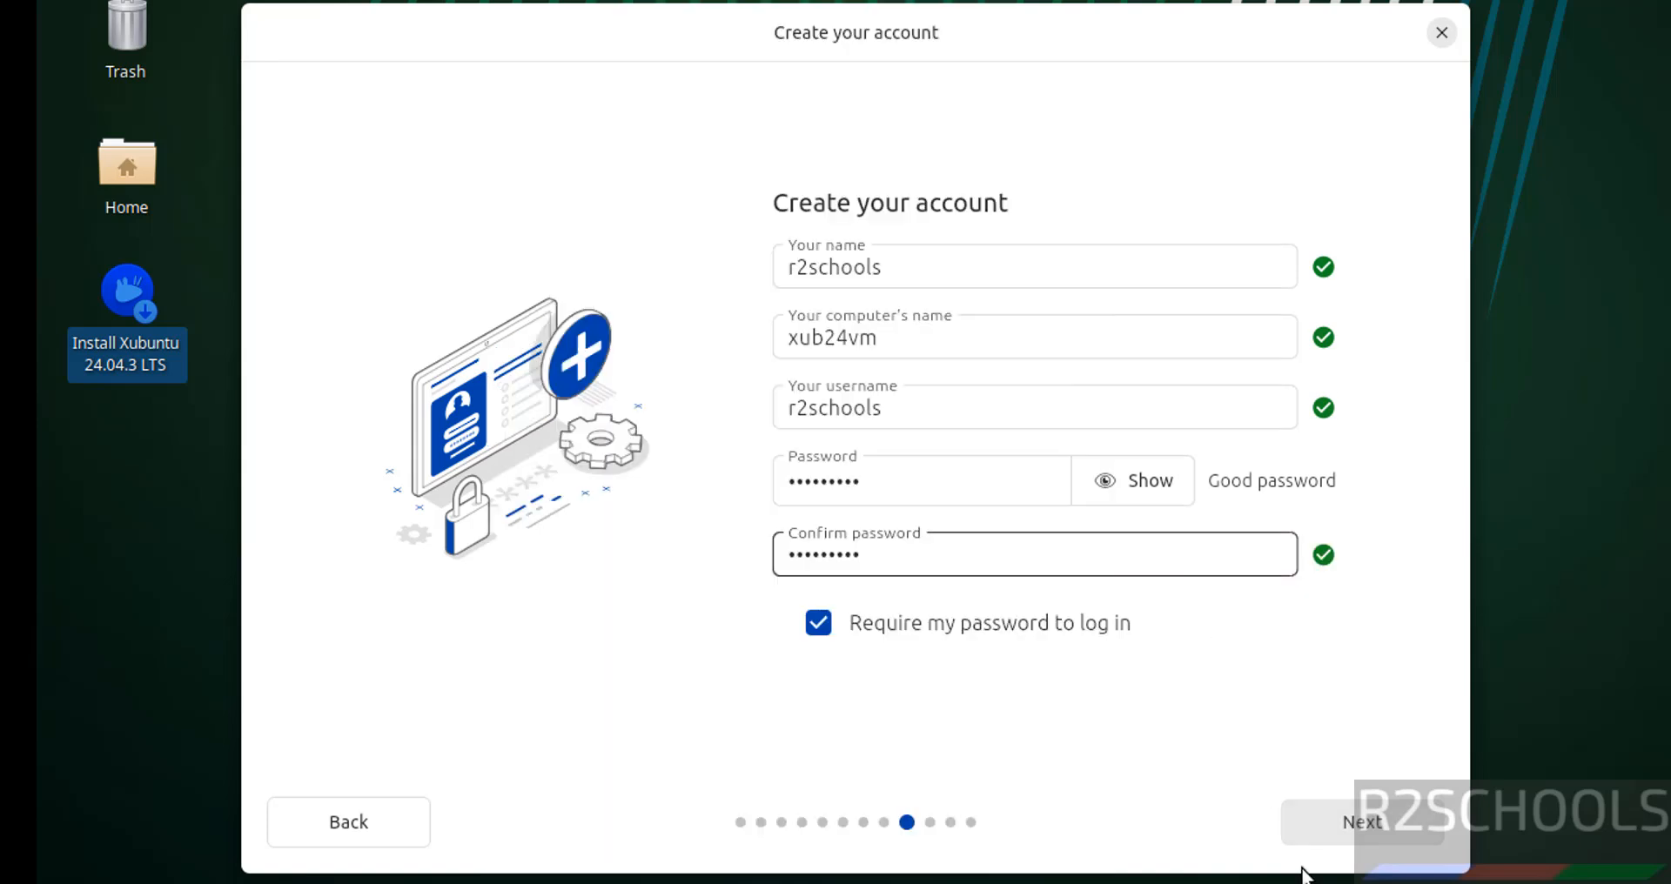
{"action": "left_click", "coordinate": [1384, 833]}
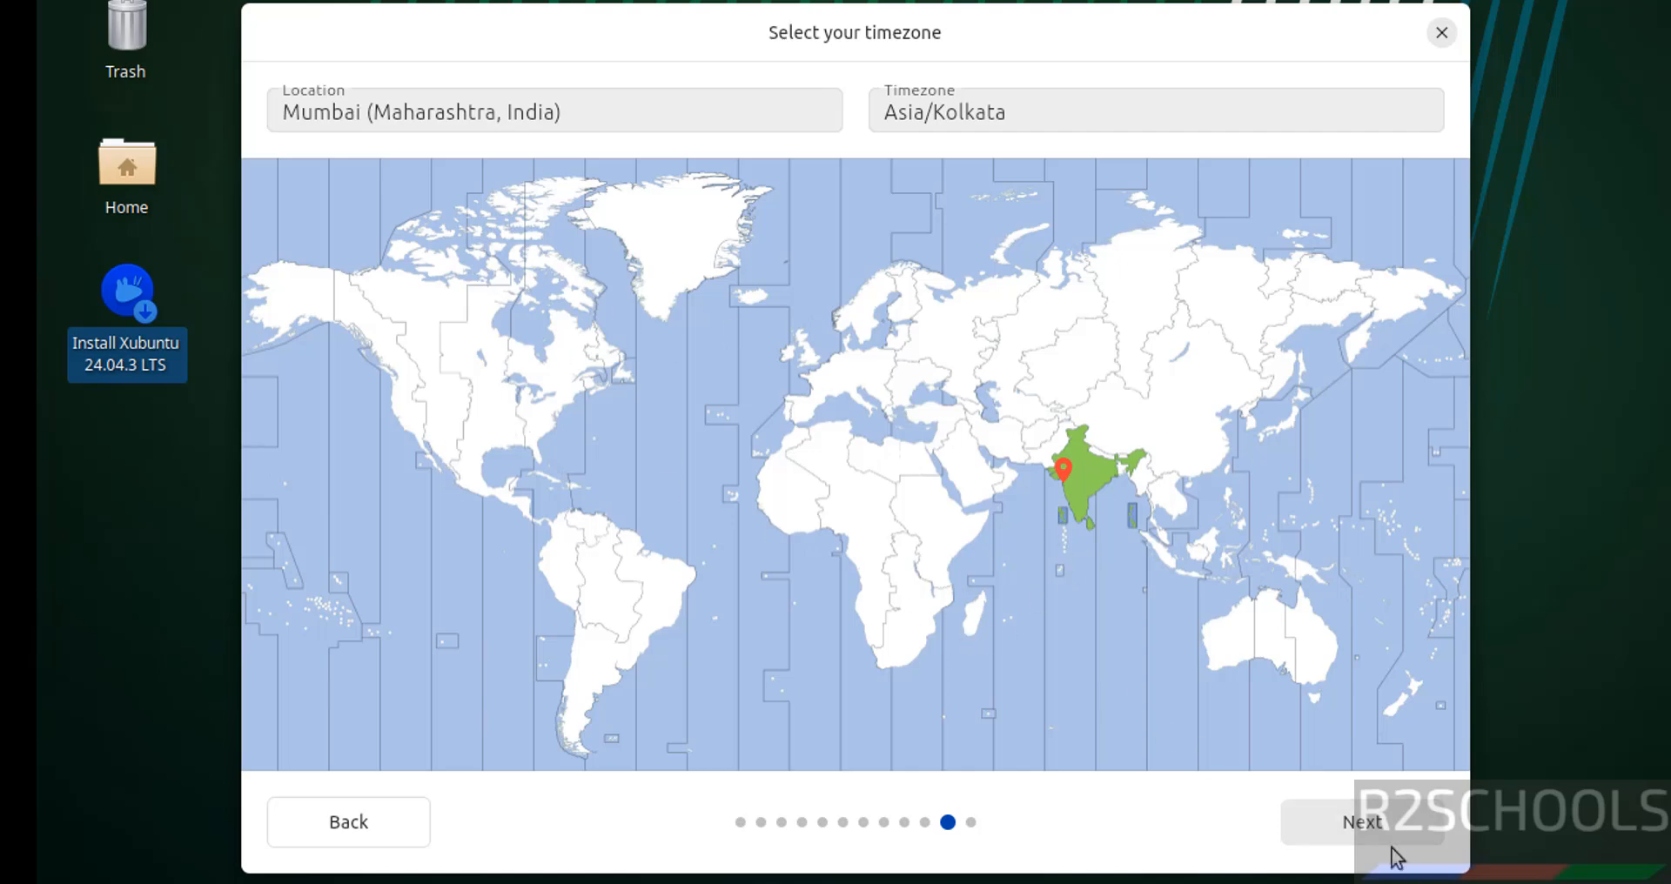
Accept the Mumbai (Asia/Kolkata) timezone and proceed to the installation review
{"action": "left_click", "coordinate": [1371, 817]}
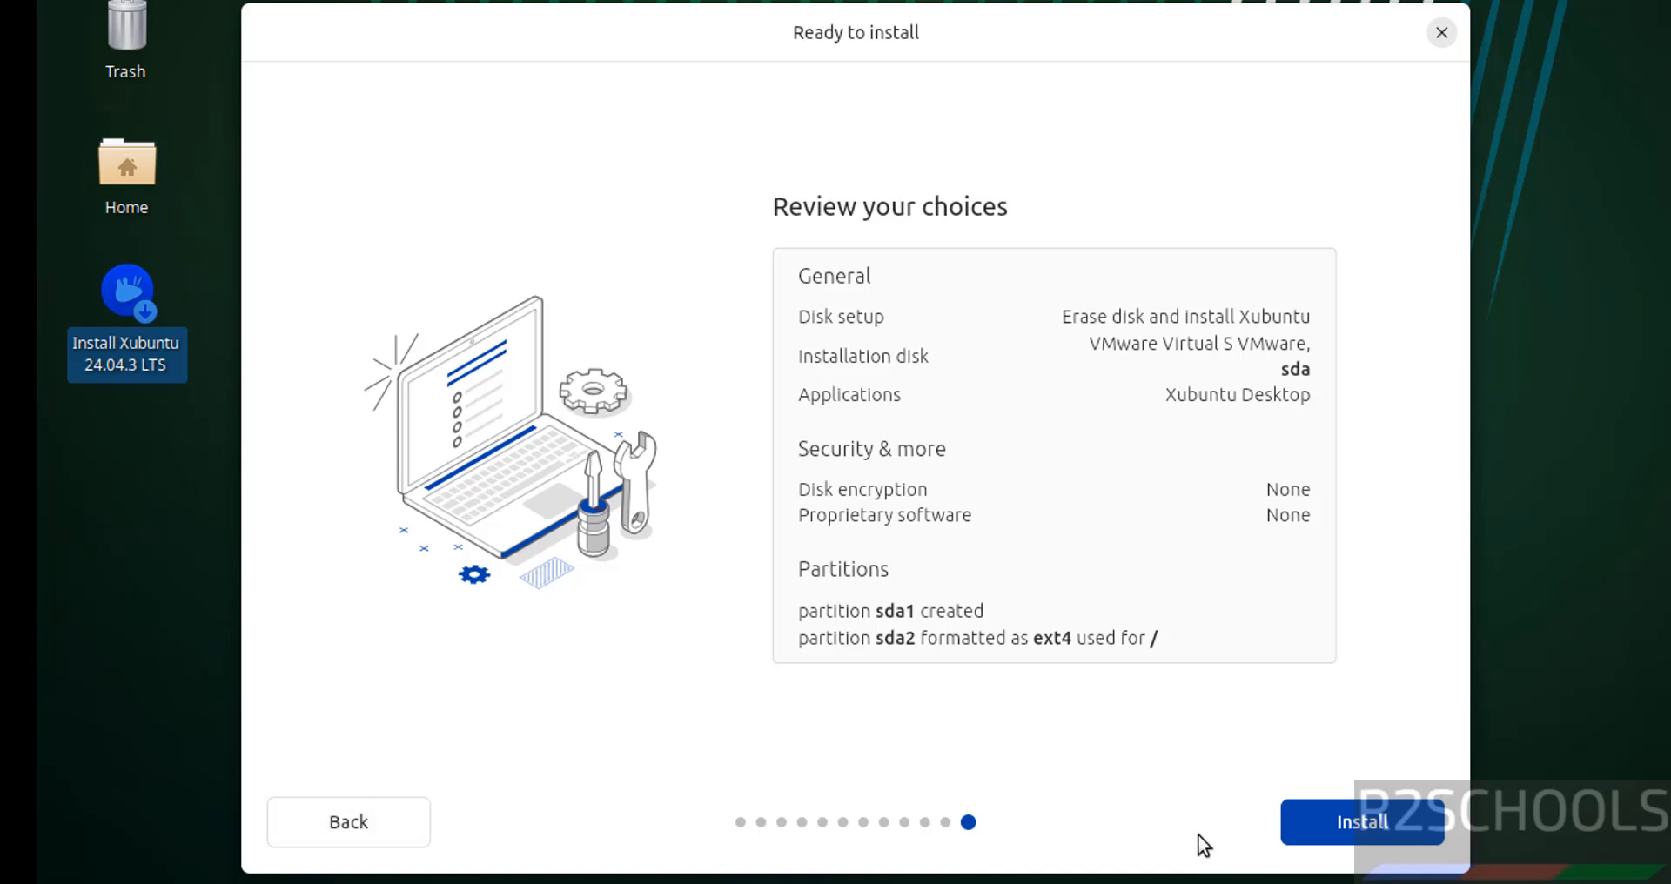
Start installing Xubuntu 24.04.3 LTS onto the erased disk sda
{"action": "left_click", "coordinate": [1340, 827]}
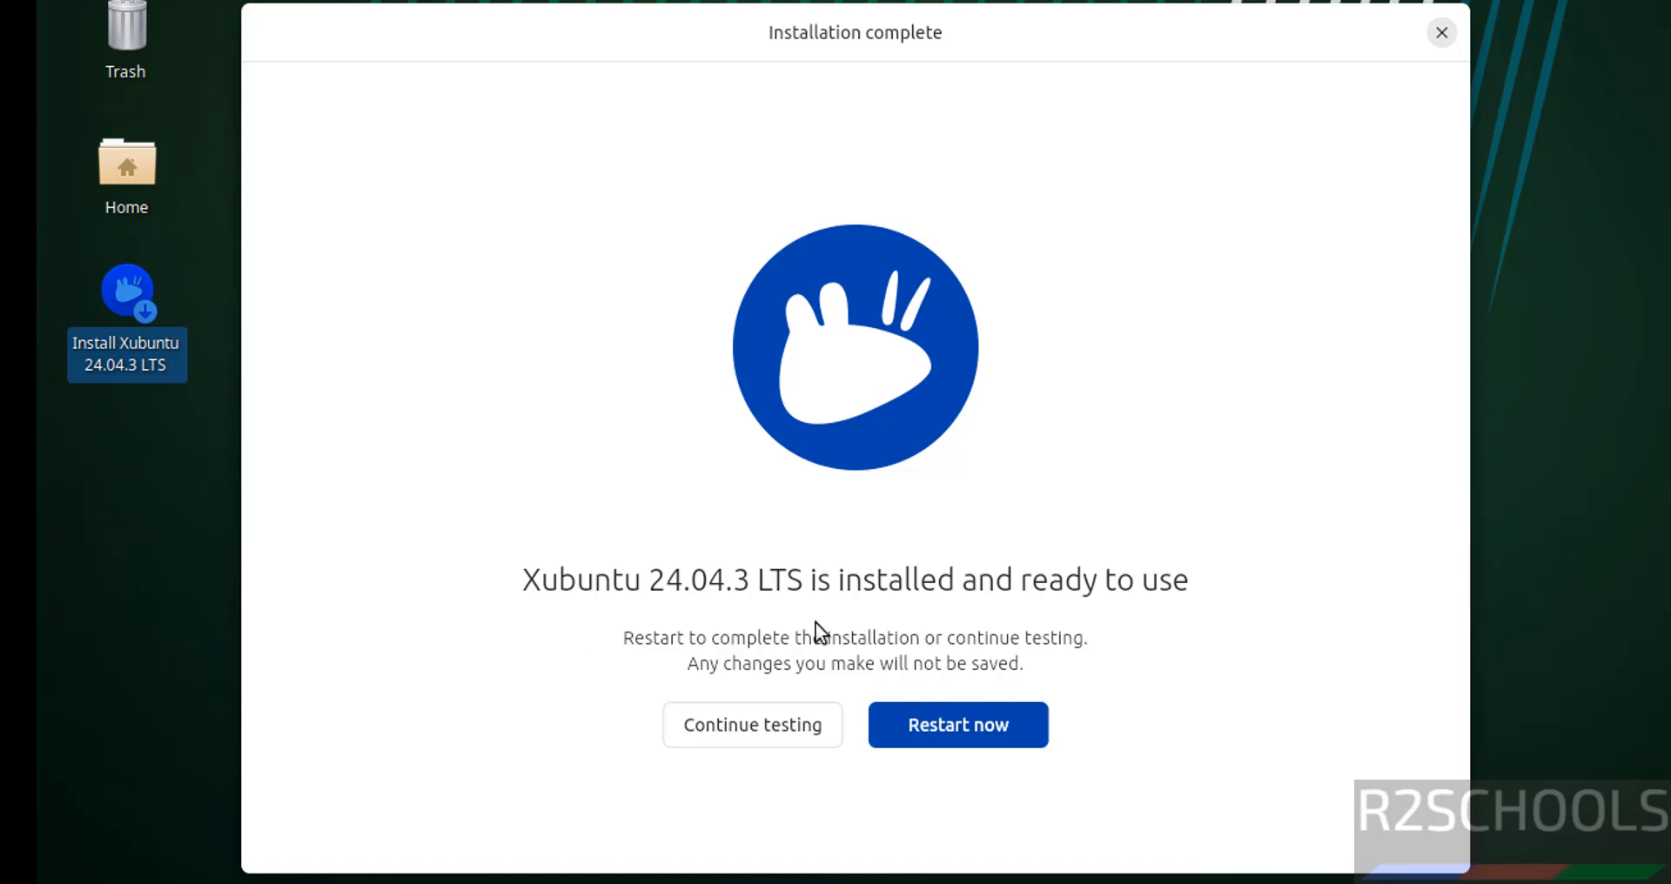
Restart into the new system and log in with the account password
{"action": "left_click", "coordinate": [936, 734]}
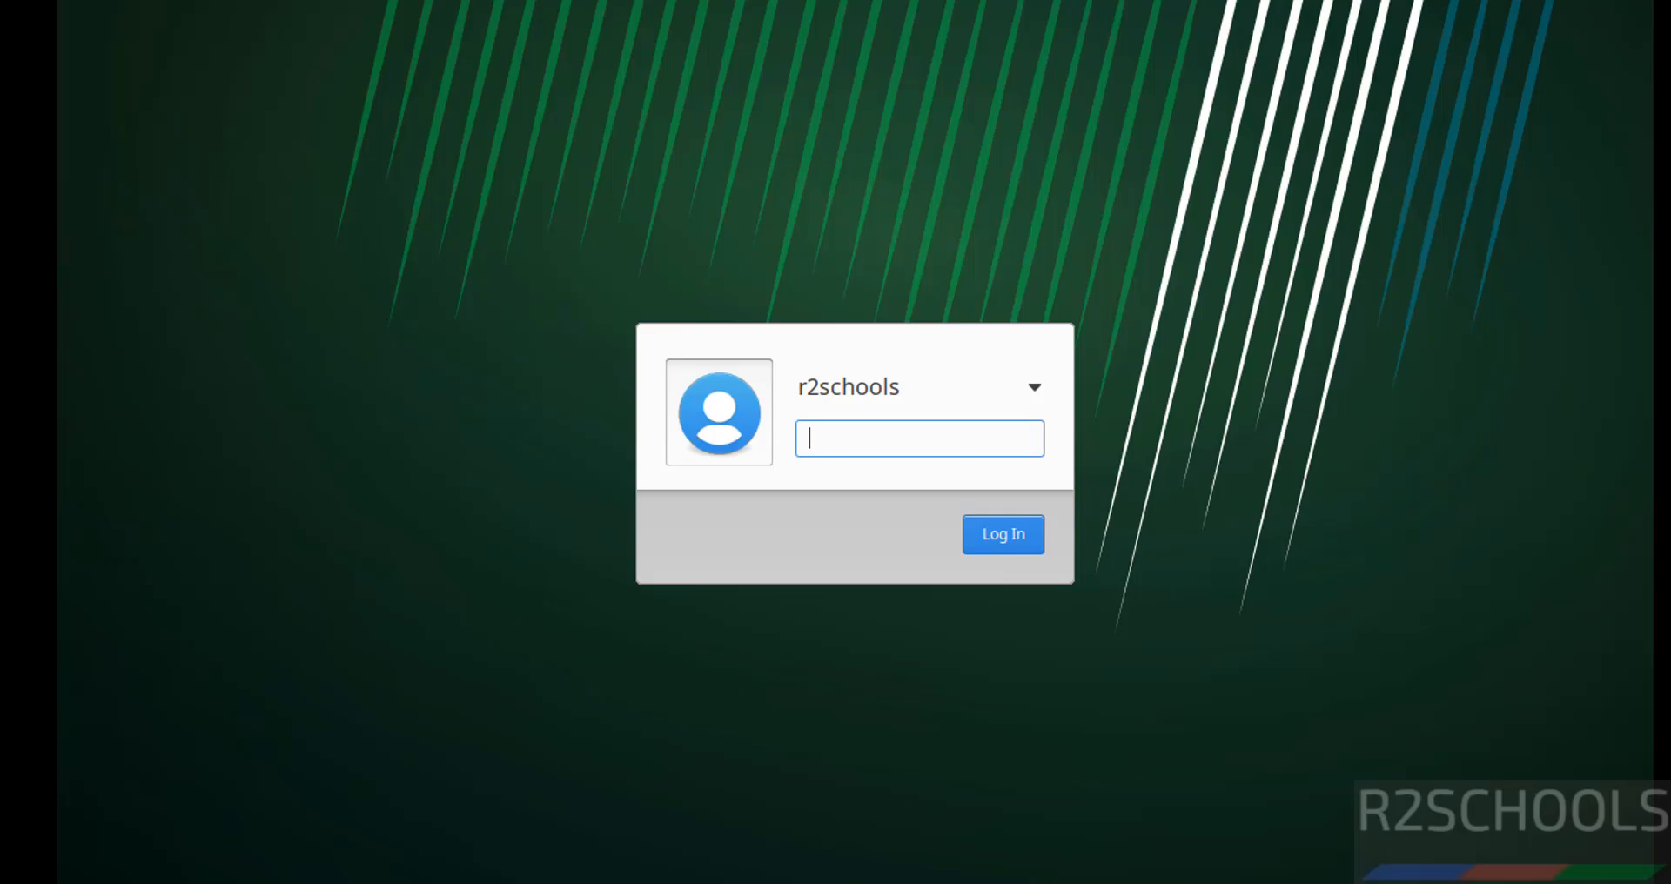
{"action": "type", "text": "**********"}
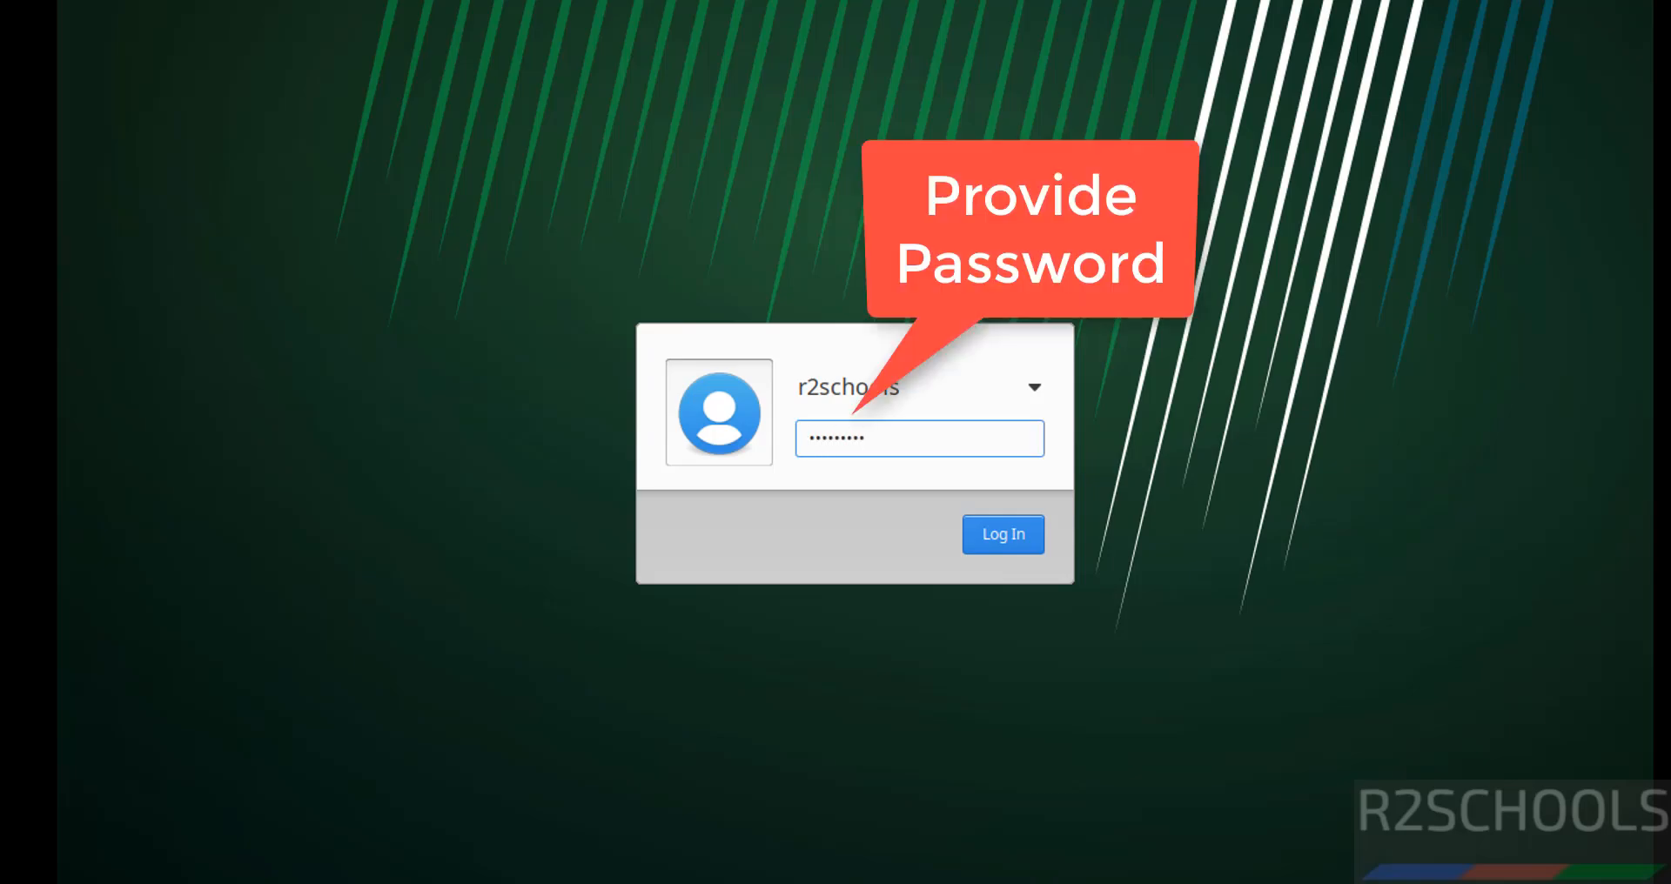
{"action": "key", "text": "Return"}
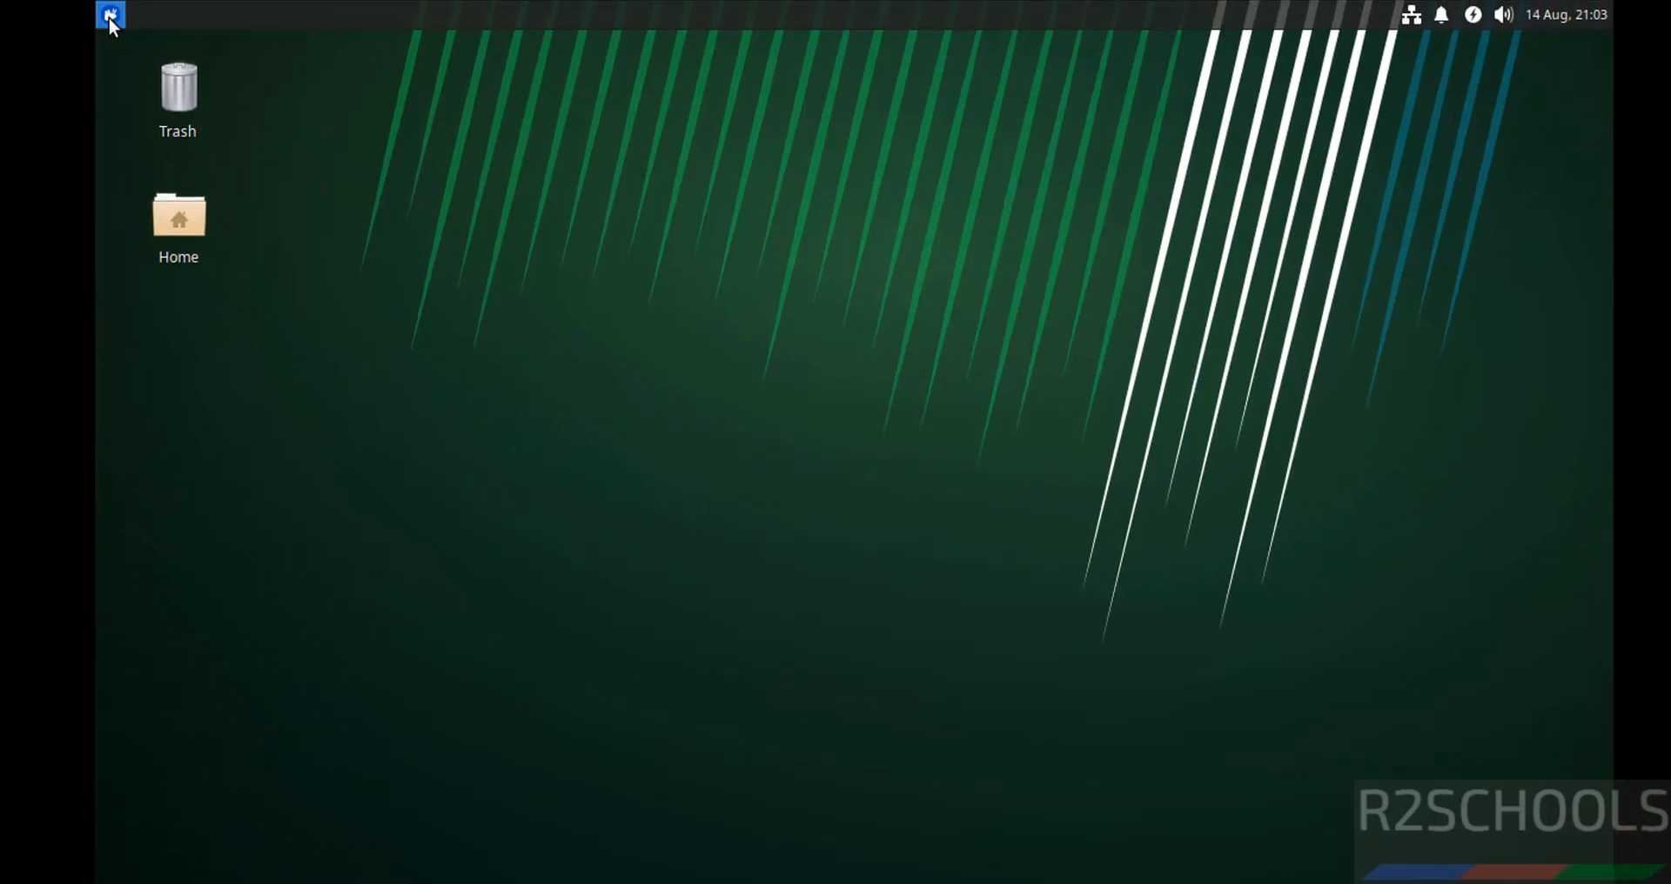
{"action": "left_click", "coordinate": [110, 15]}
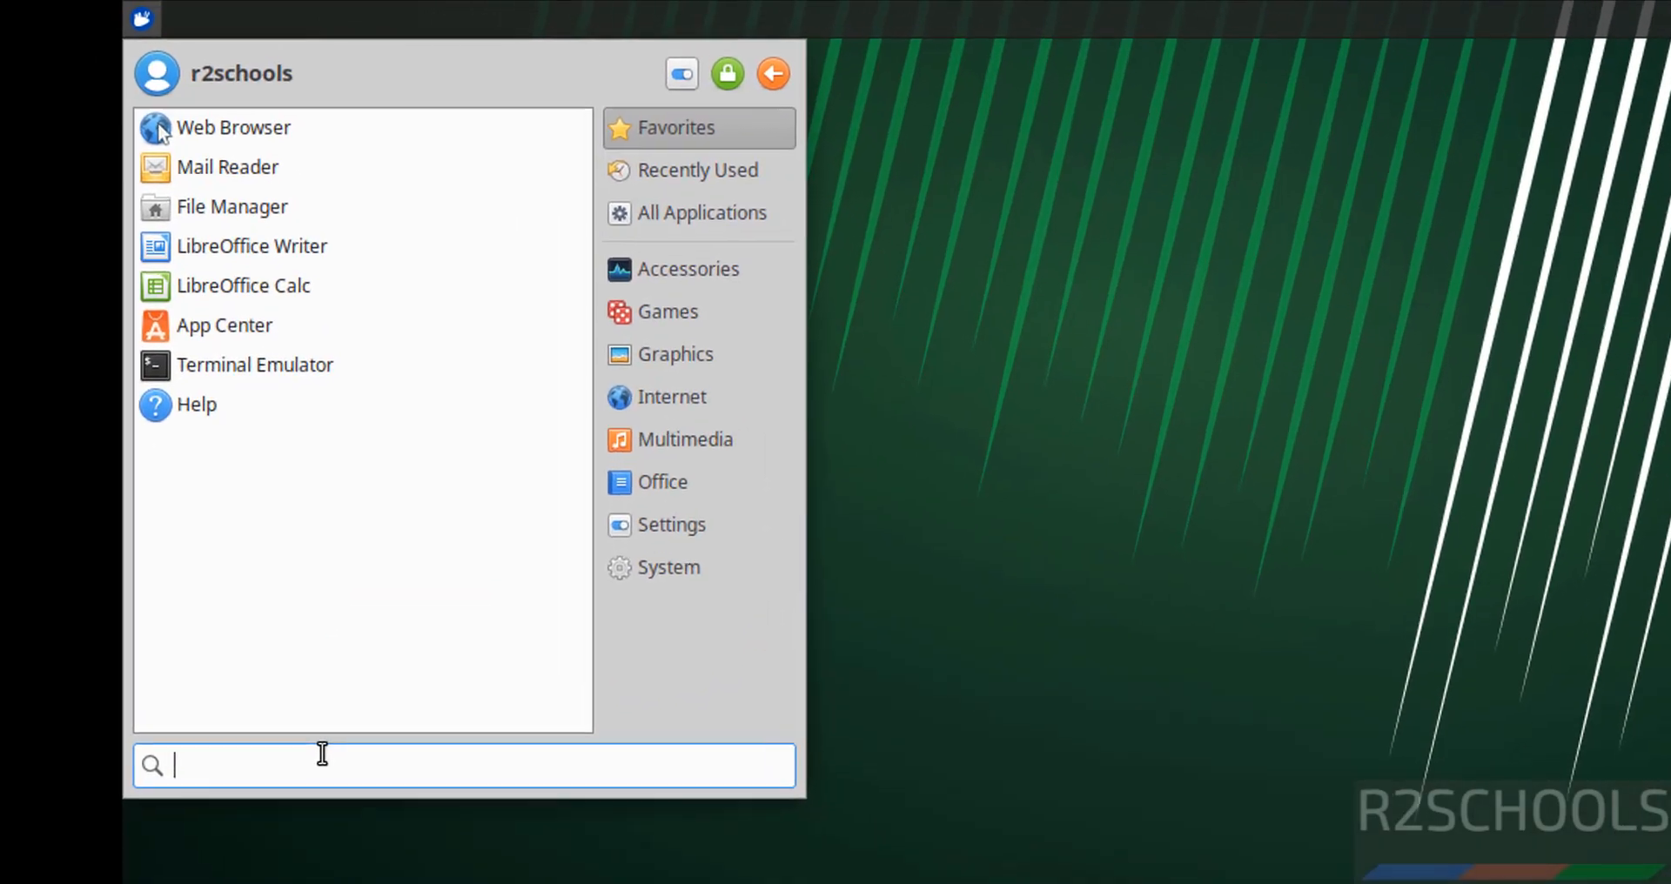
Search the Whisker menu for 'terminal' and launch Terminal Emulator
{"action": "type", "text": "terminal"}
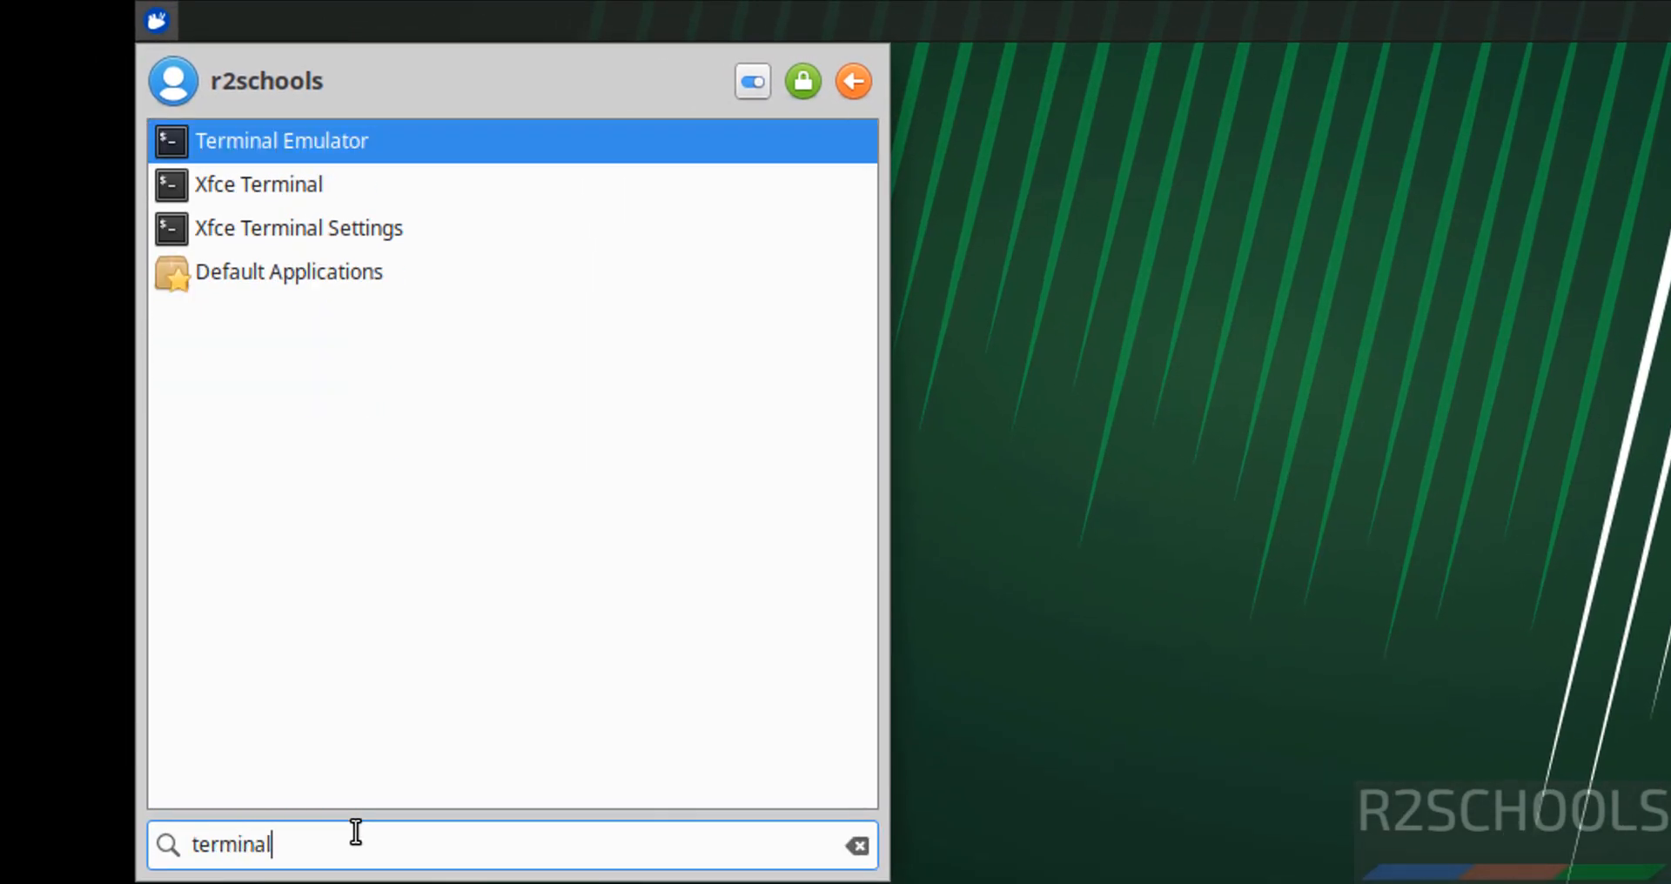
{"action": "left_click", "coordinate": [281, 148]}
{"action": "key", "text": "ctrl+alt+t"}
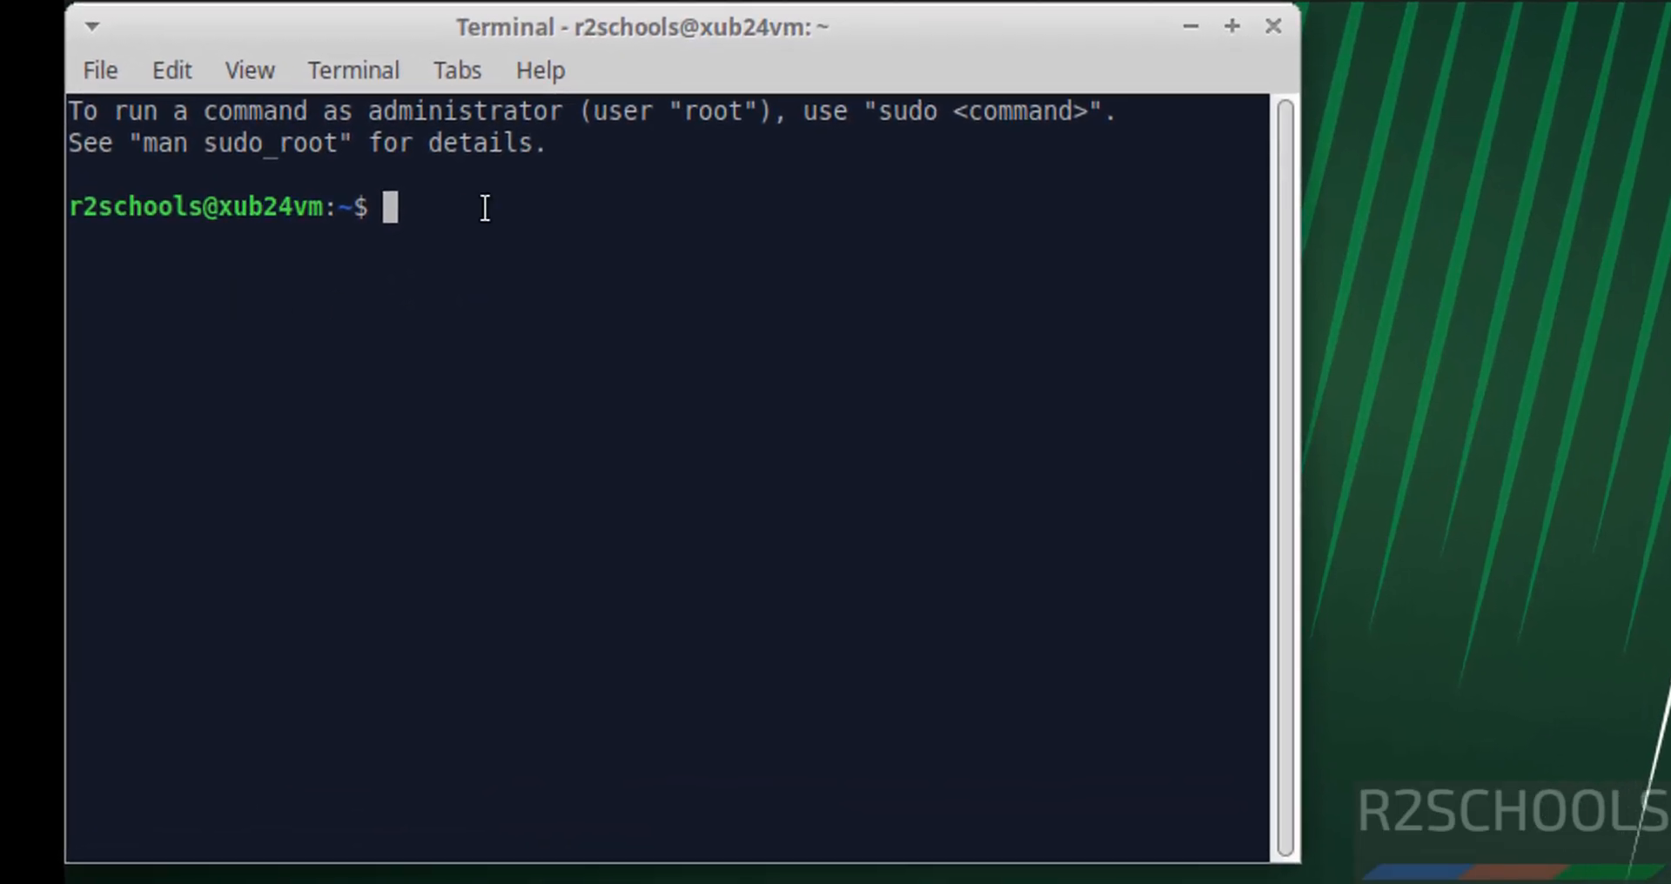
Raise the terminal's DejaVu Sans Mono font size to 14 in Preferences > Appearance
{"action": "left_click", "coordinate": [171, 72]}
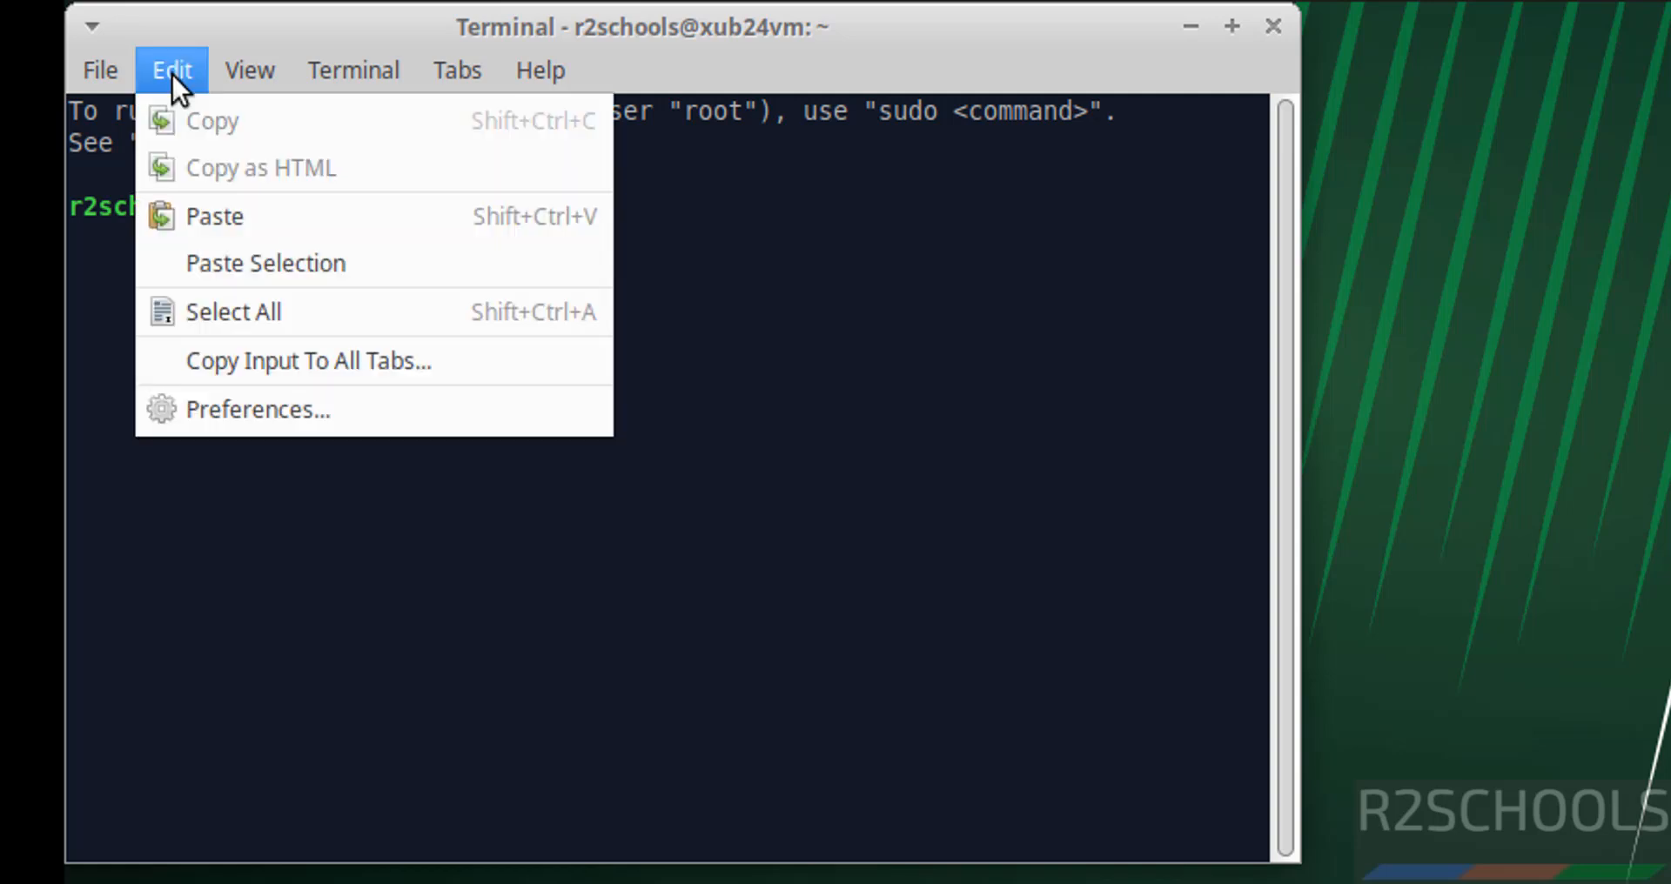
{"action": "left_click", "coordinate": [270, 409]}
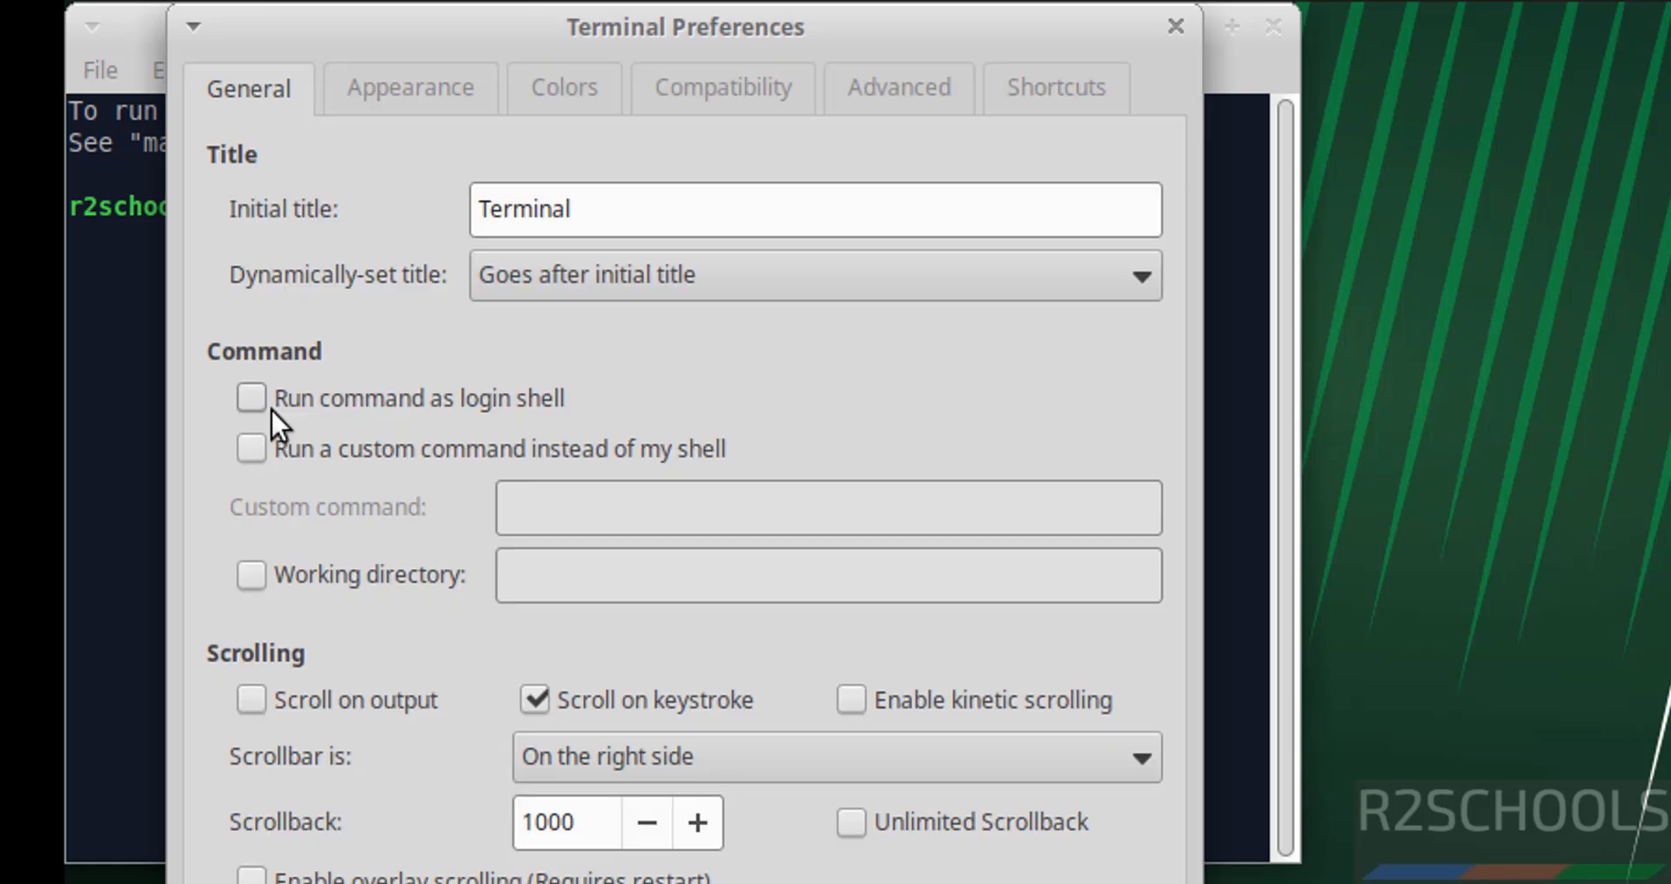
{"action": "left_click", "coordinate": [416, 107]}
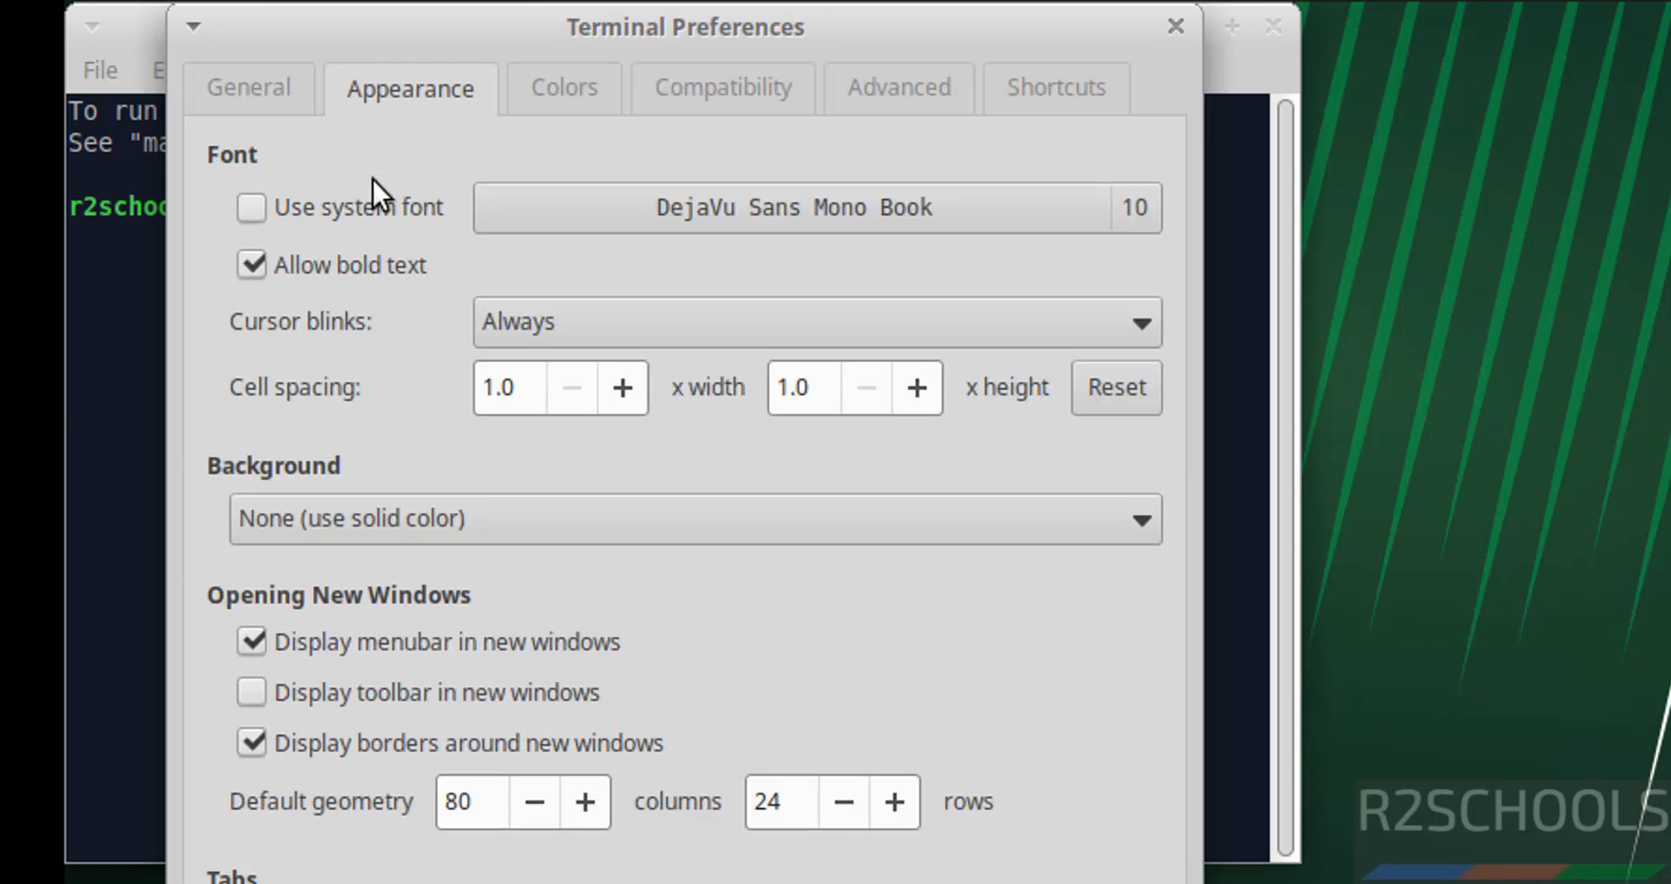
{"action": "left_click", "coordinate": [665, 201]}
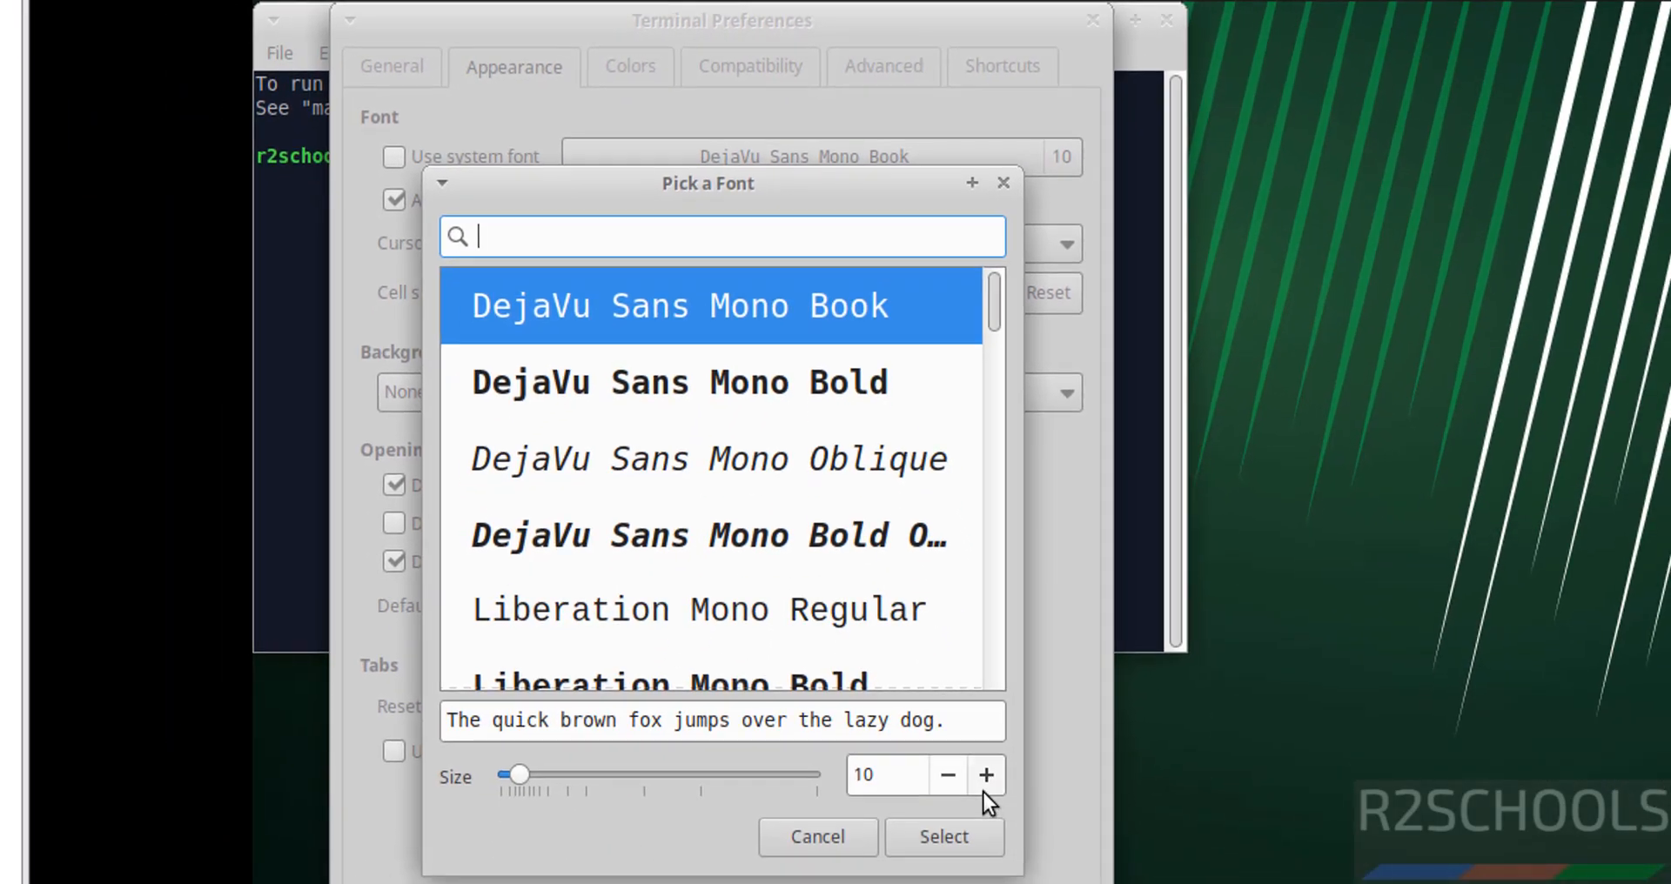
{"action": "left_click", "coordinate": [985, 775]}
{"action": "left_click", "coordinate": [986, 774]}
{"action": "left_click", "coordinate": [985, 774]}
{"action": "left_click", "coordinate": [985, 775]}
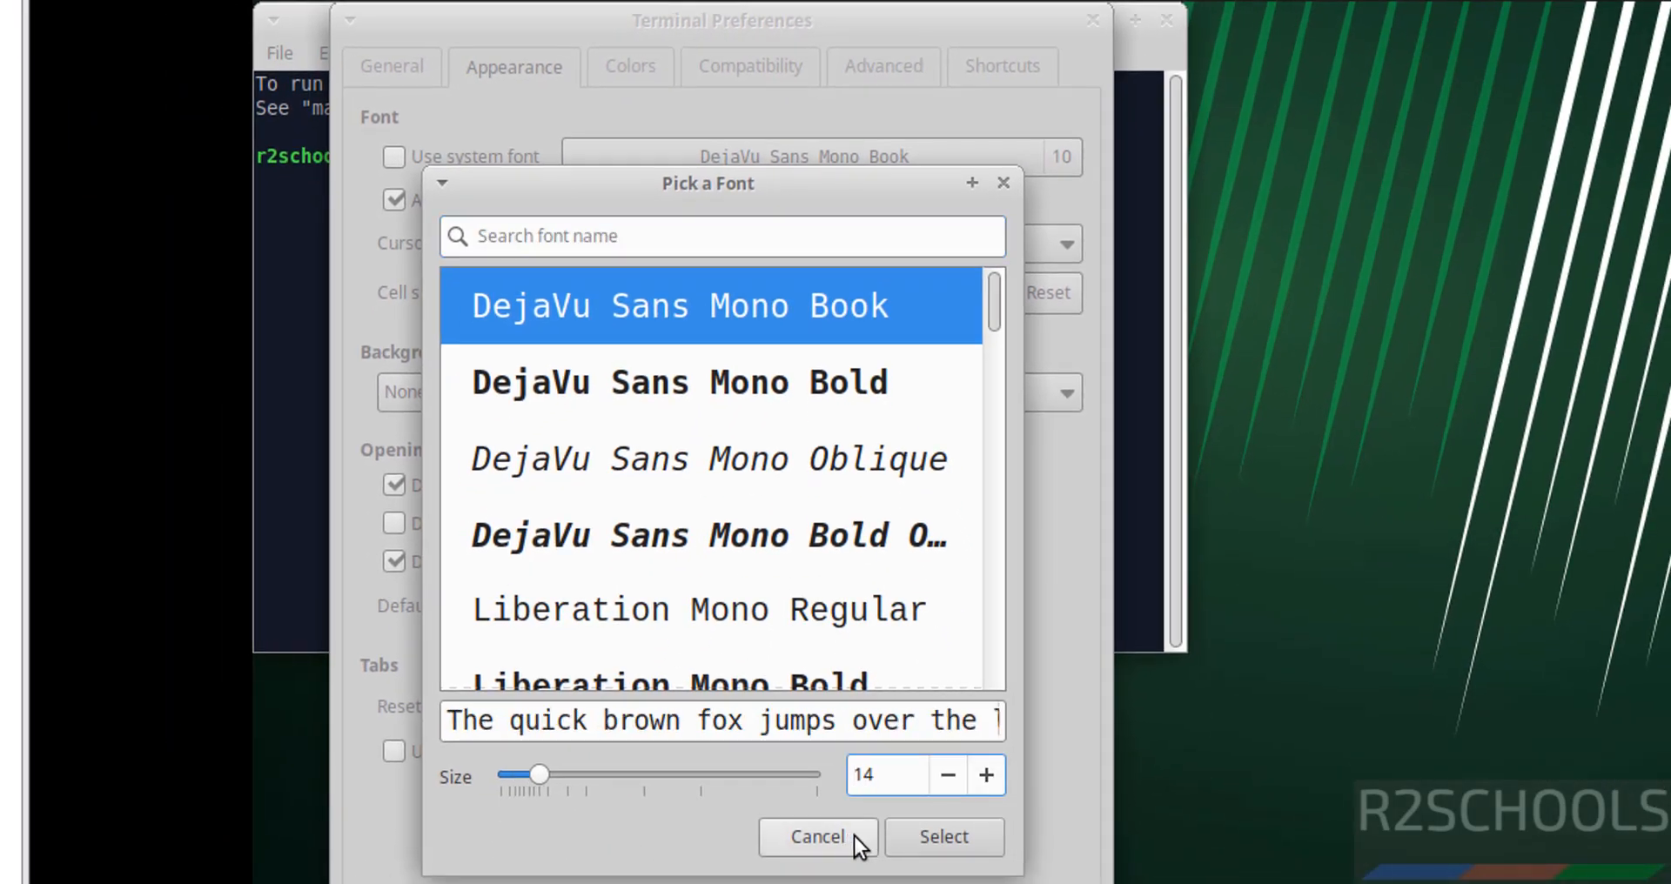
{"action": "left_click", "coordinate": [920, 827]}
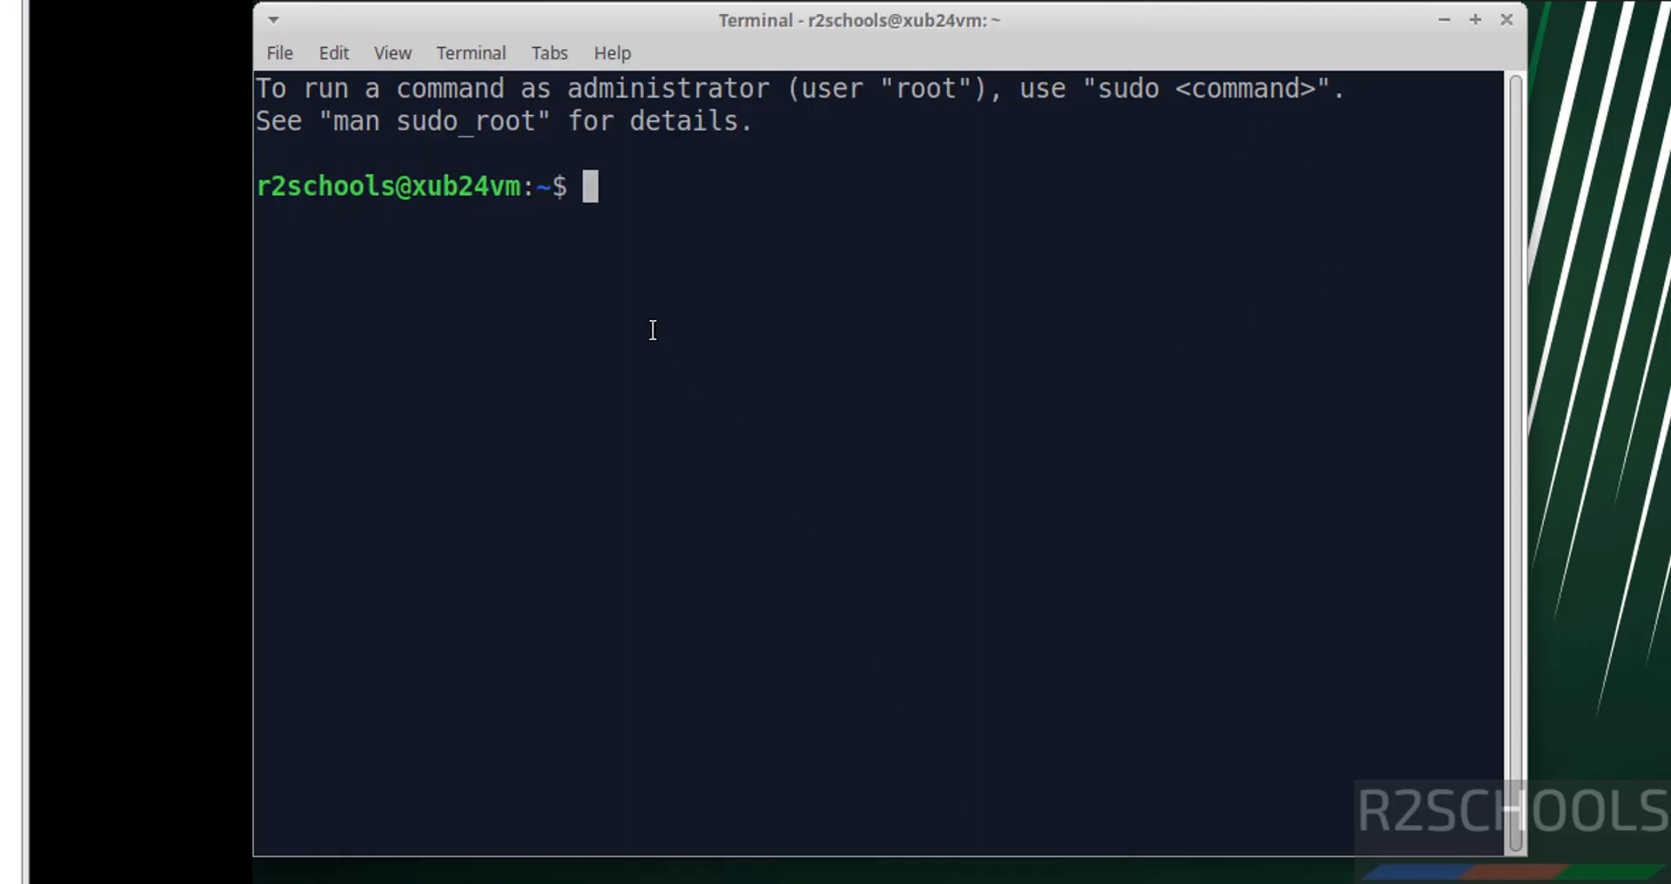
Run 'more /etc/os-release', clear the screen, then try 'ifconfig' and get not-found
{"action": "type", "text": "more "}
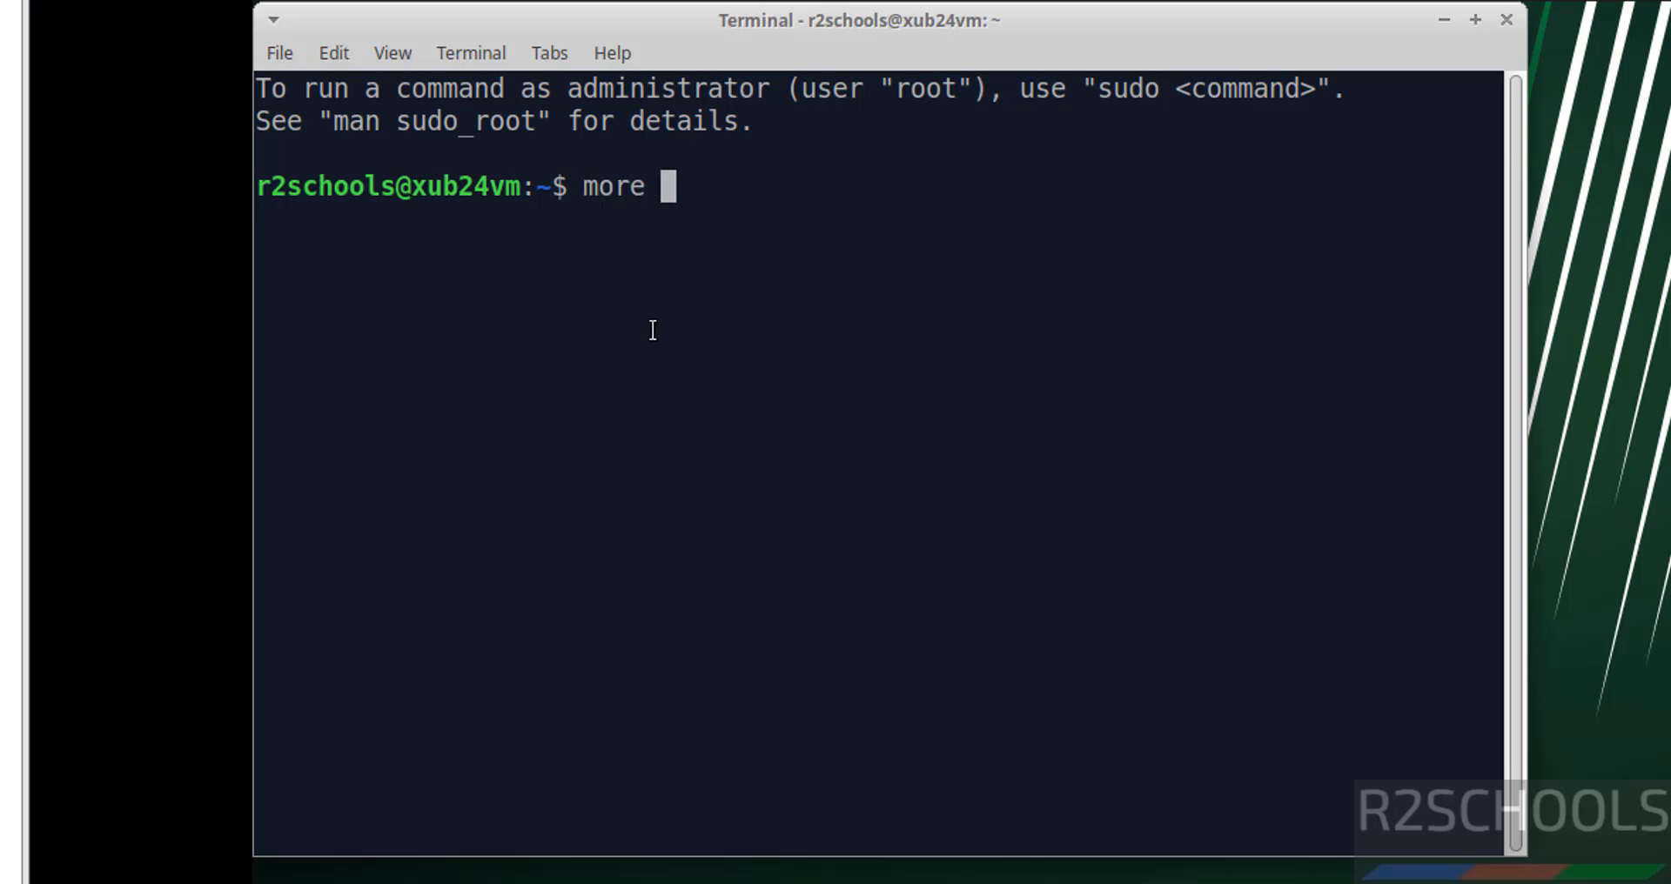
{"action": "type", "text": "/etc/os-release"}
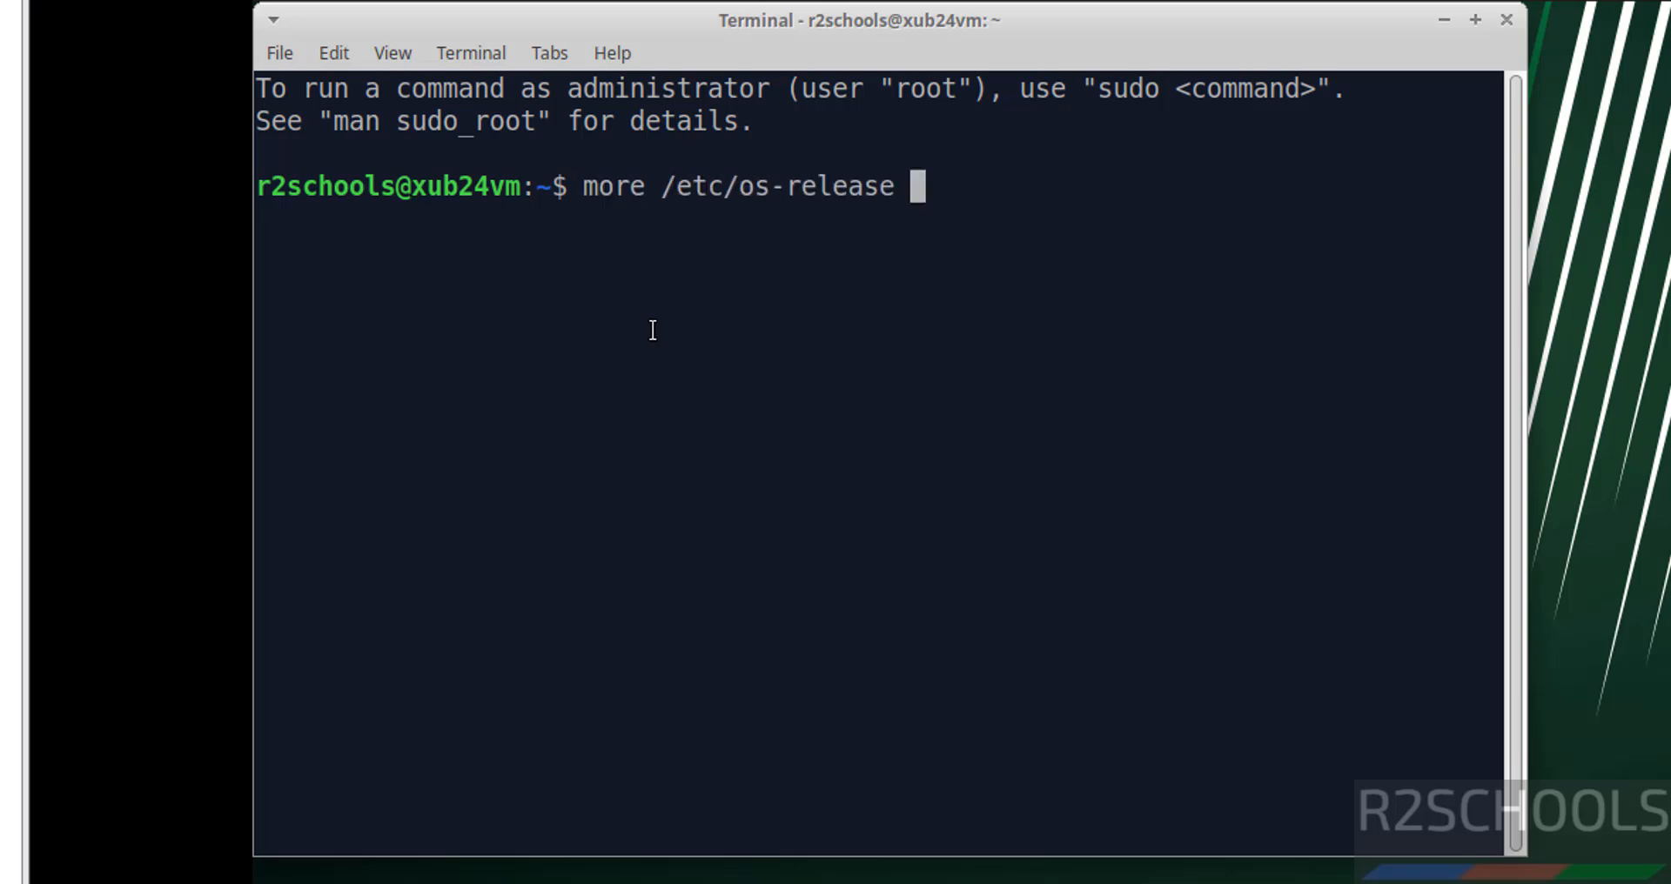
{"action": "key", "text": "Return"}
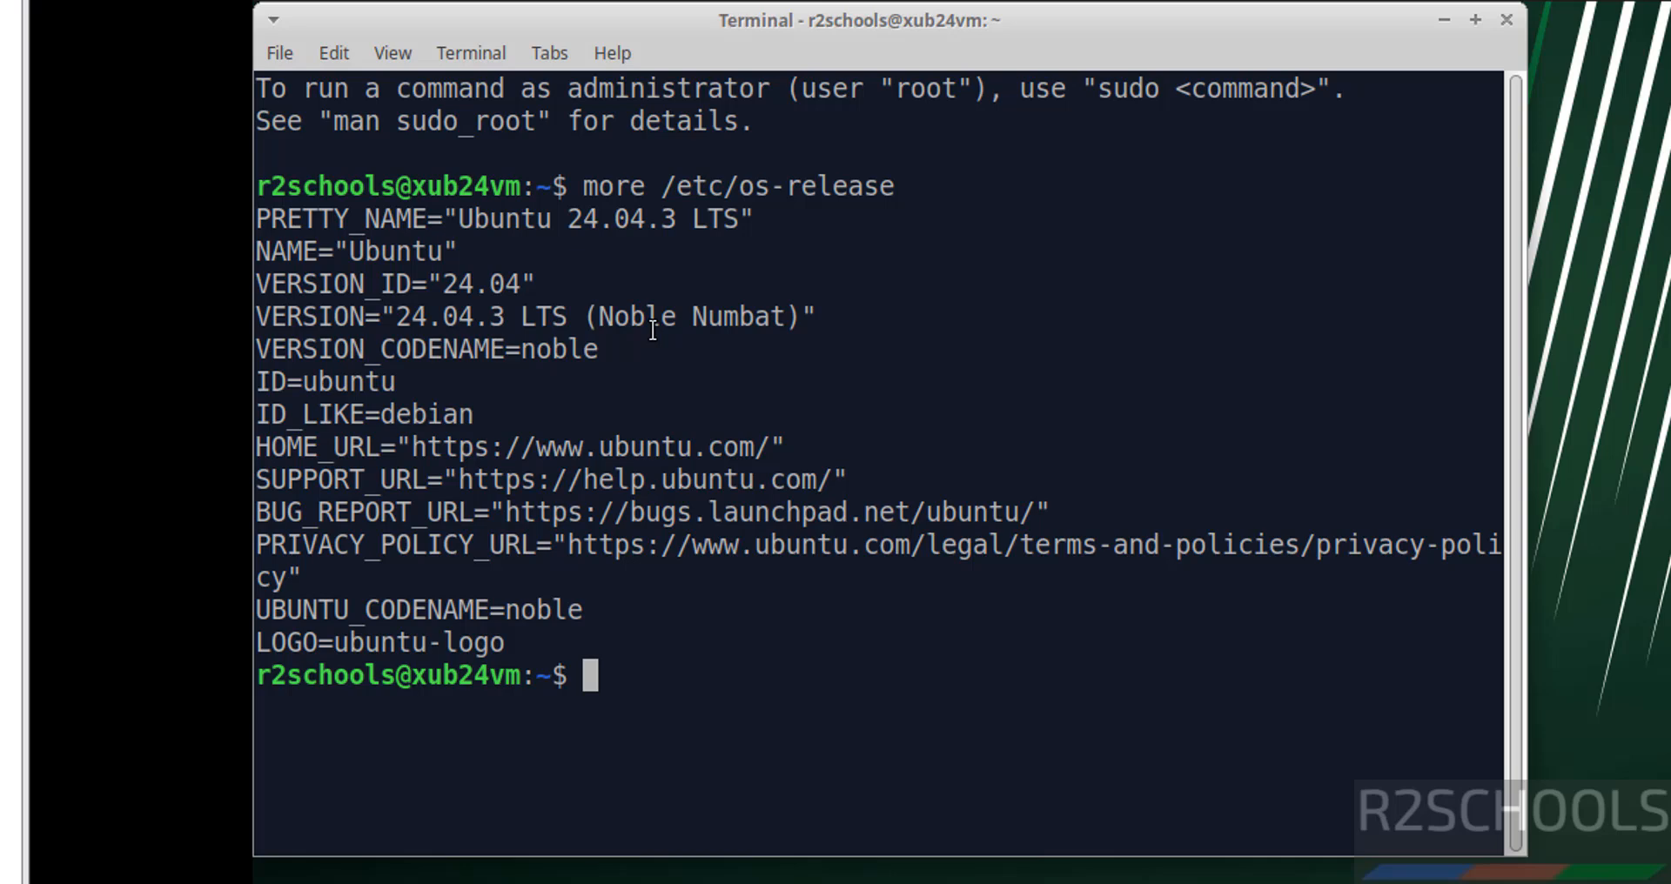
{"action": "key", "text": "ctrl+l"}
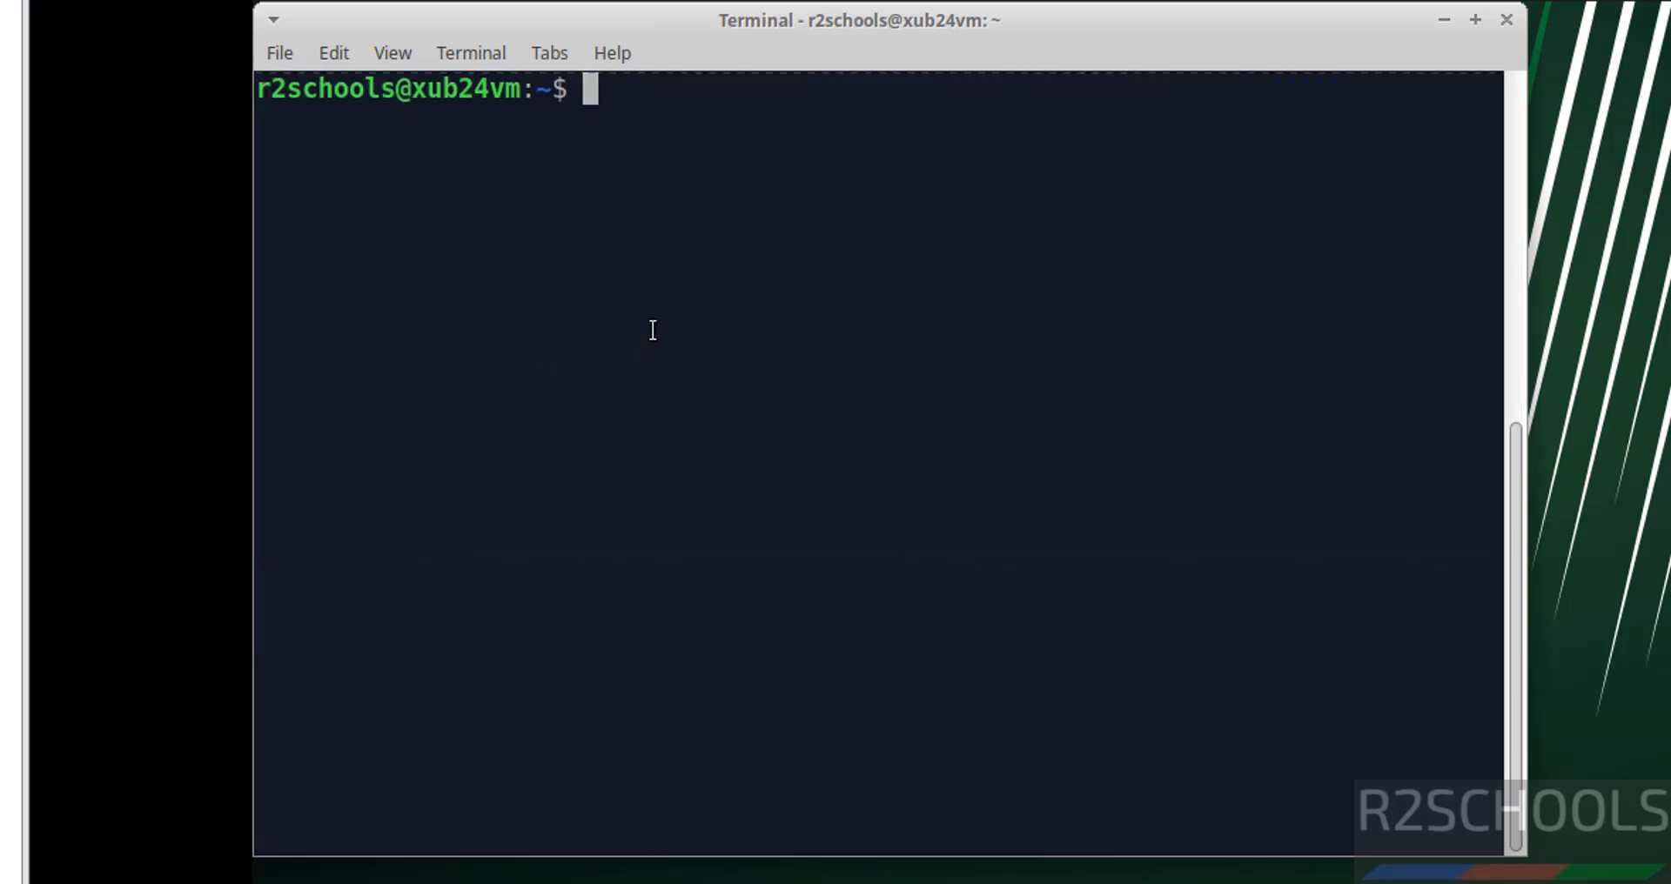
{"action": "type", "text": "ifconfig"}
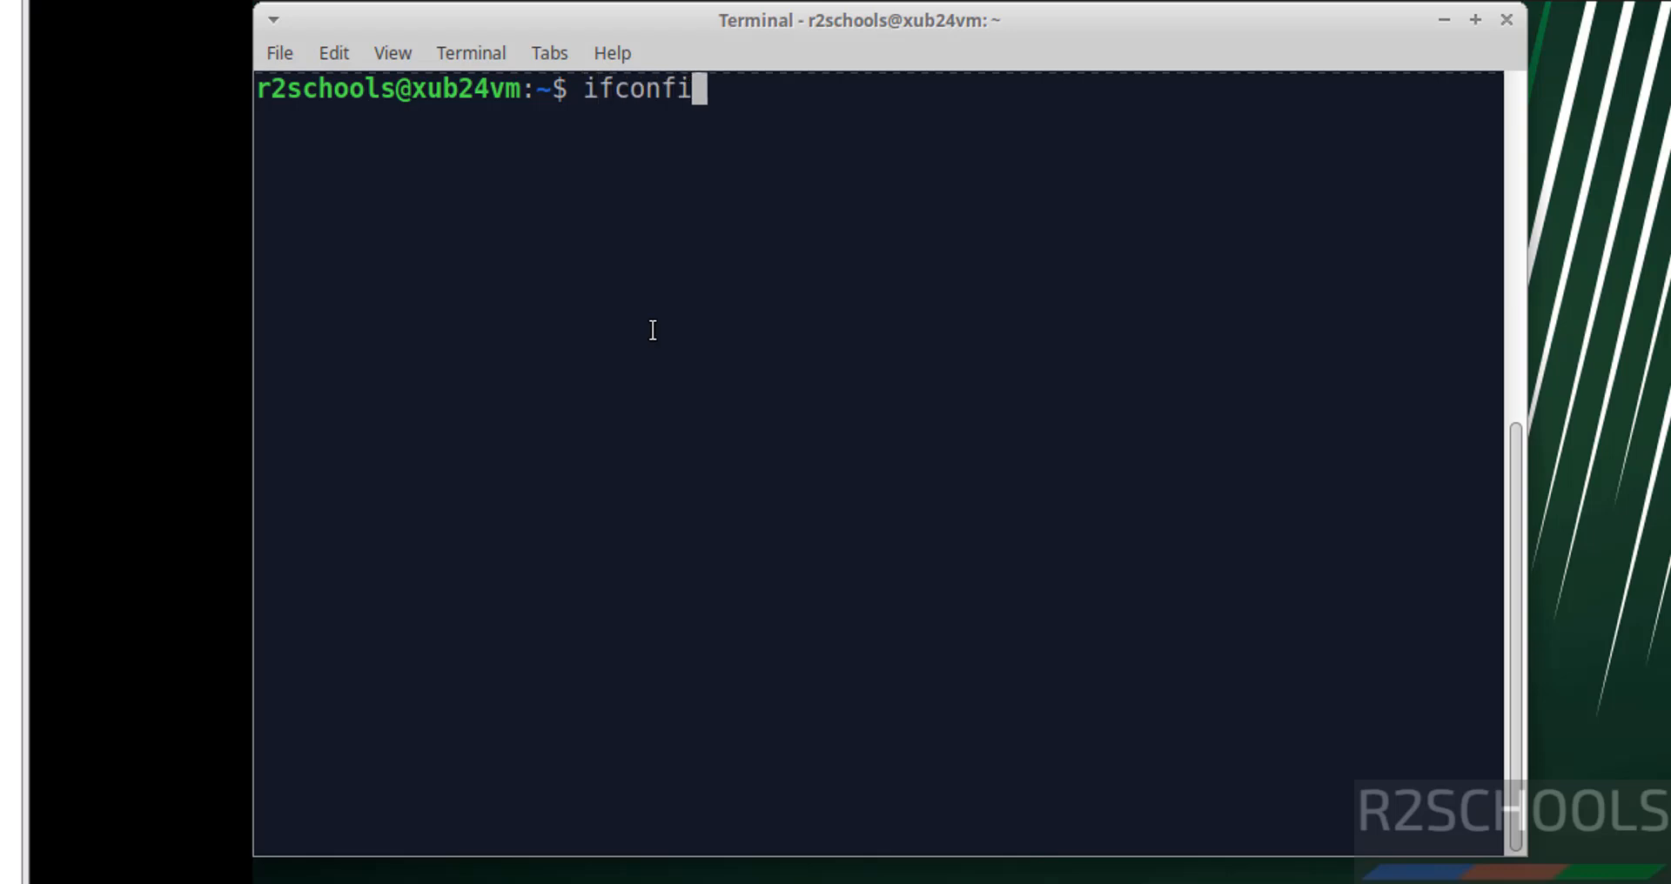
{"action": "key", "text": "Return"}
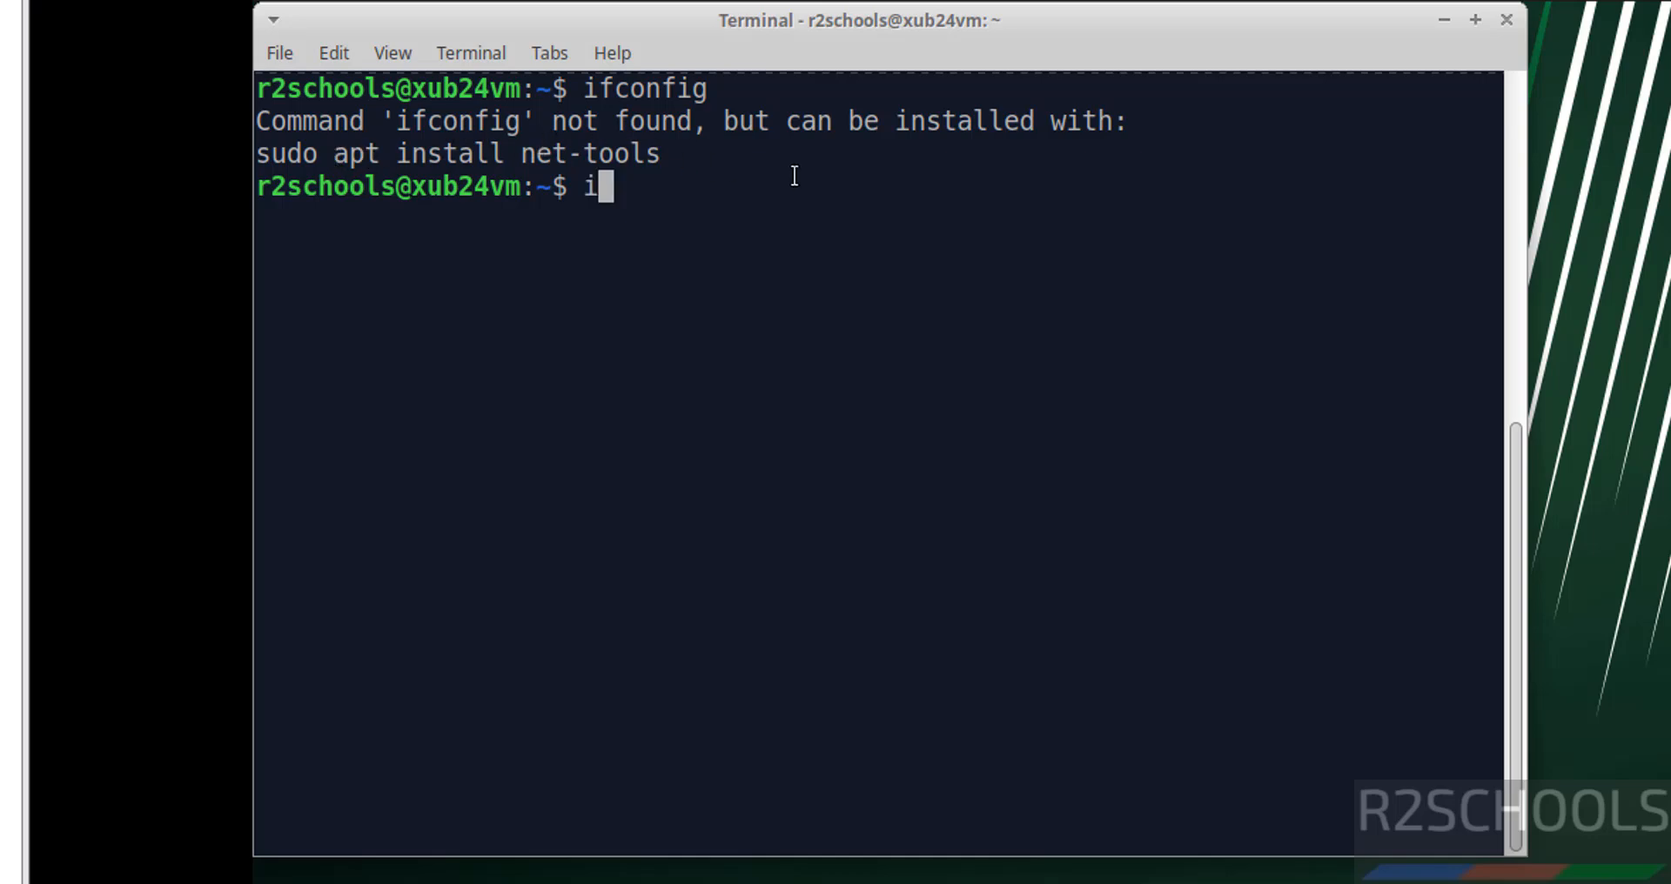
Run 'ip addr' and locate the VM's address 192.168.106.128/24 on ens33
{"action": "type", "text": "ip addr"}
{"action": "key", "text": "Return"}
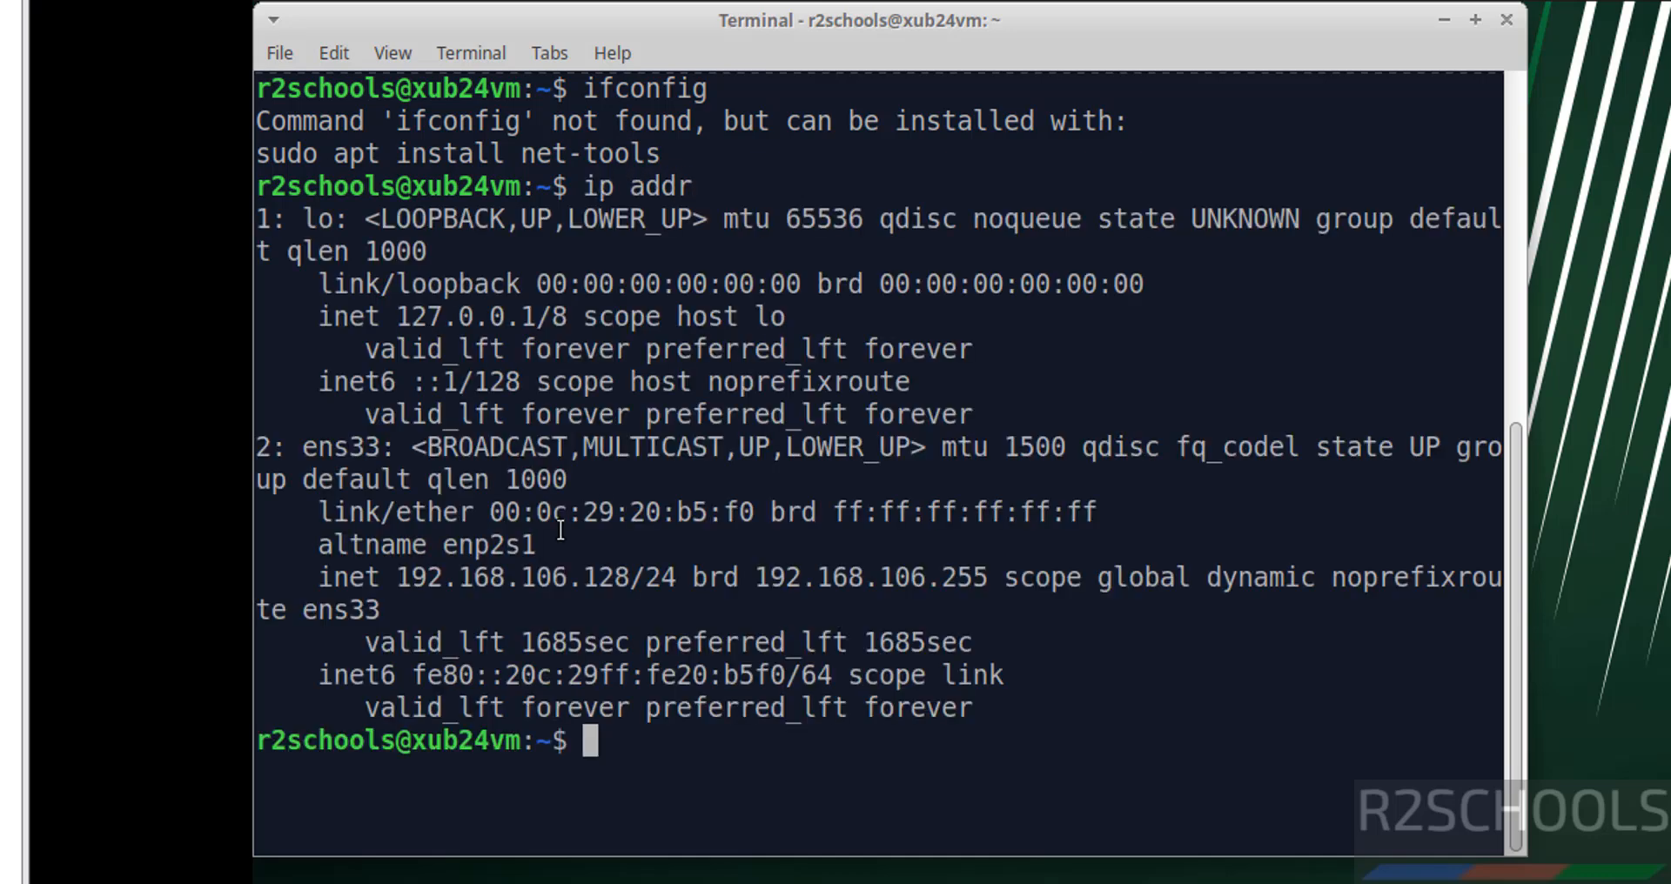
{"action": "double_click", "coordinate": [468, 578]}
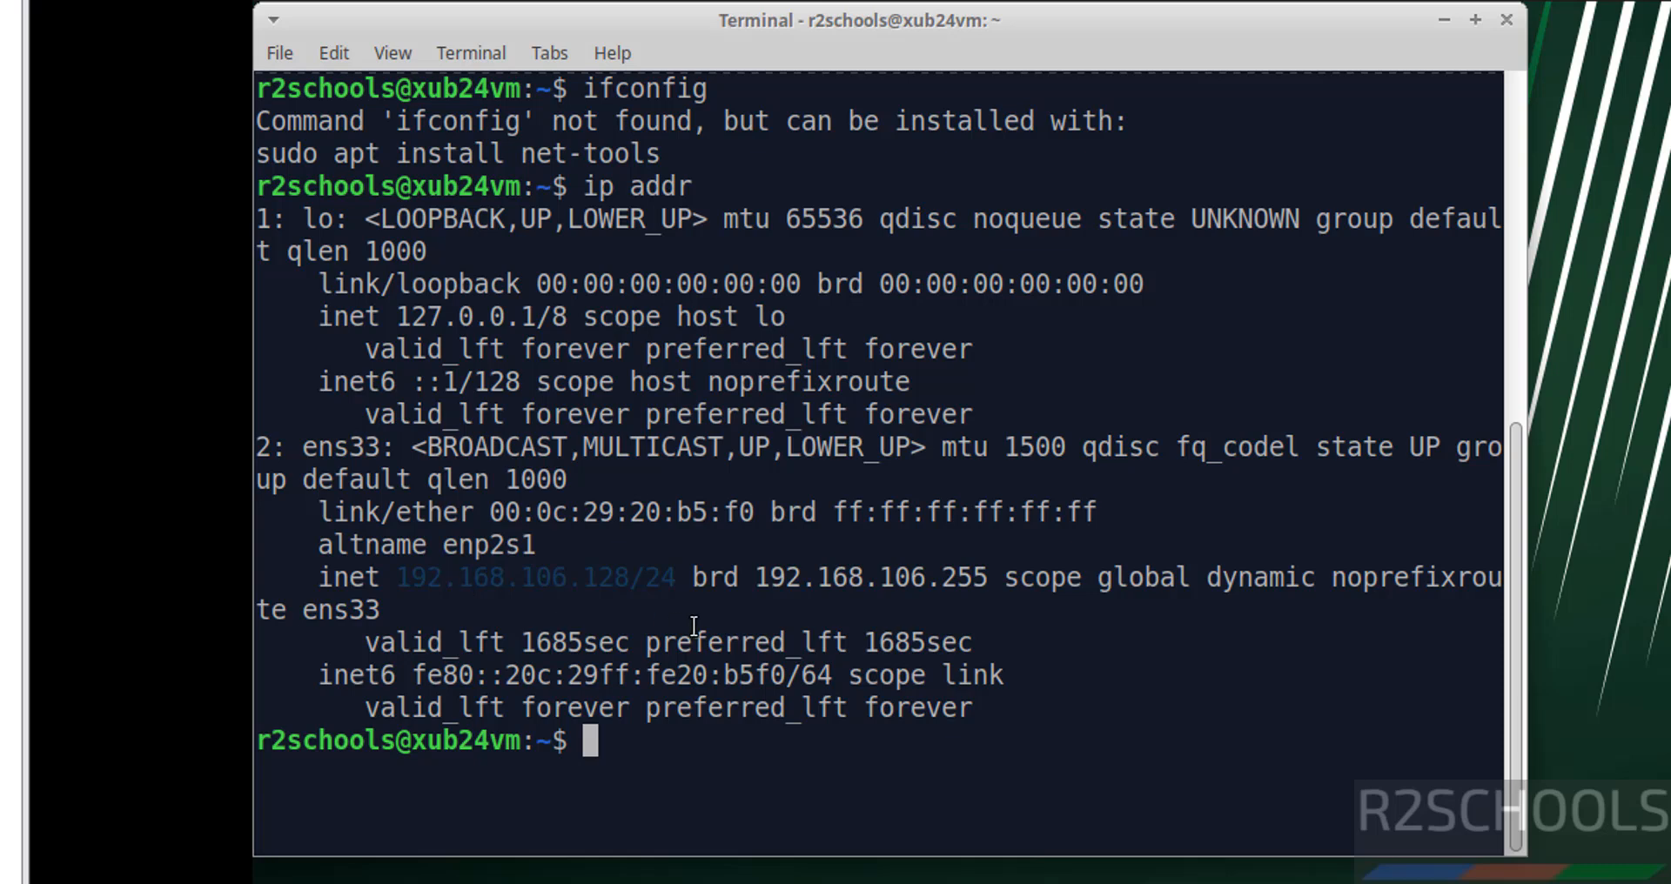
{"action": "left_click", "coordinate": [772, 607]}
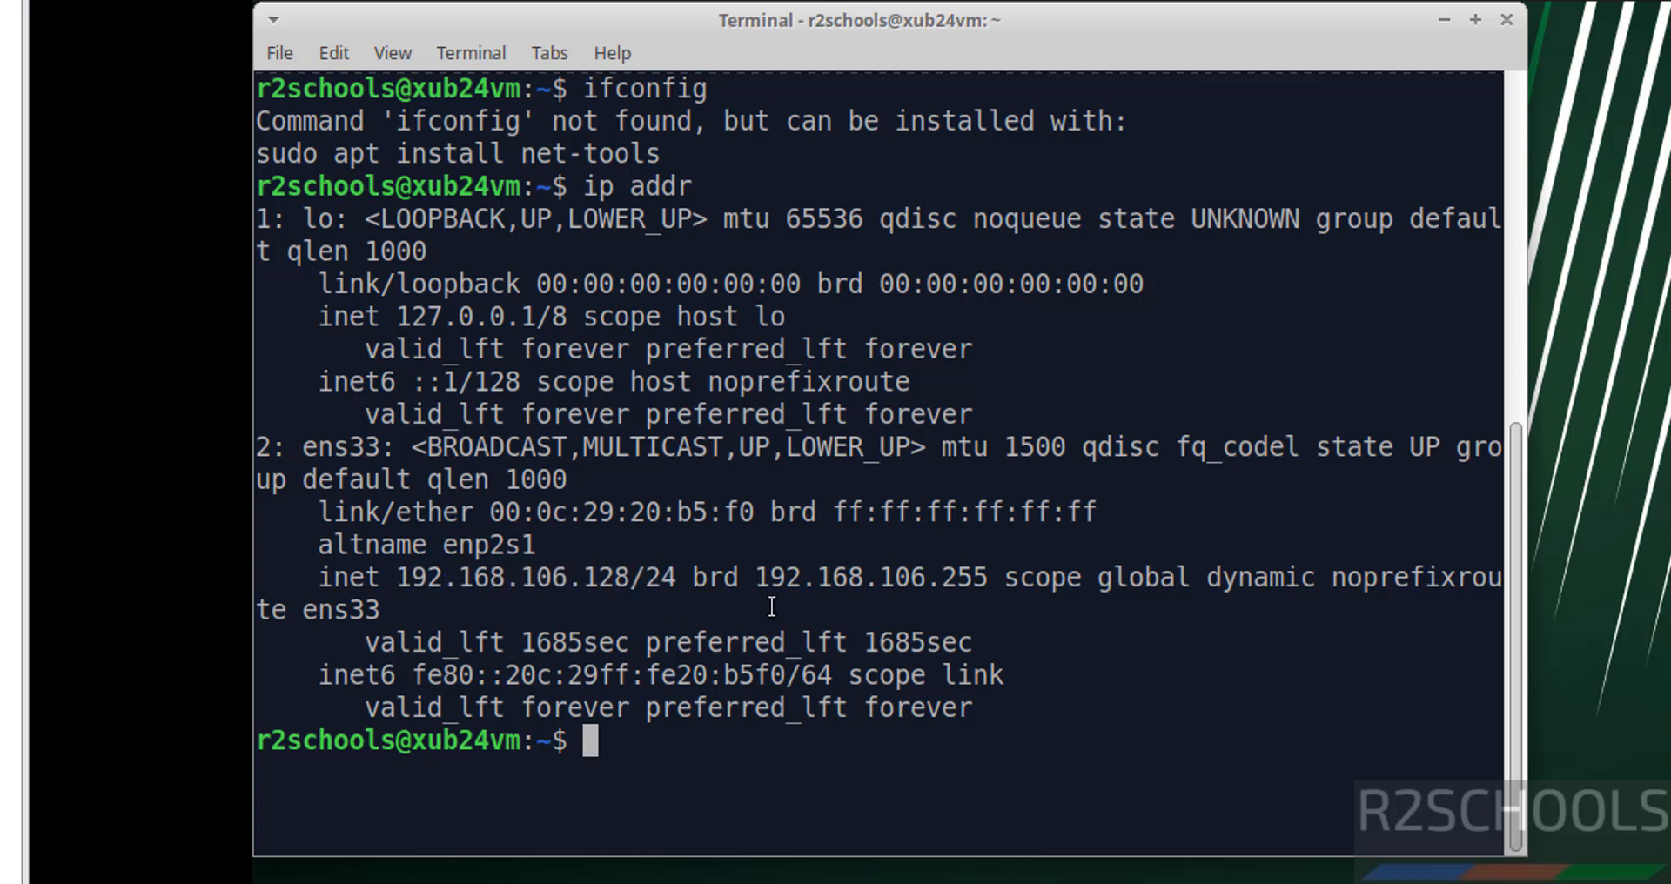
Install net-tools with sudo apt, run ifconfig successfully, and clear the screen
{"action": "type", "text": "sudo apt ins"}
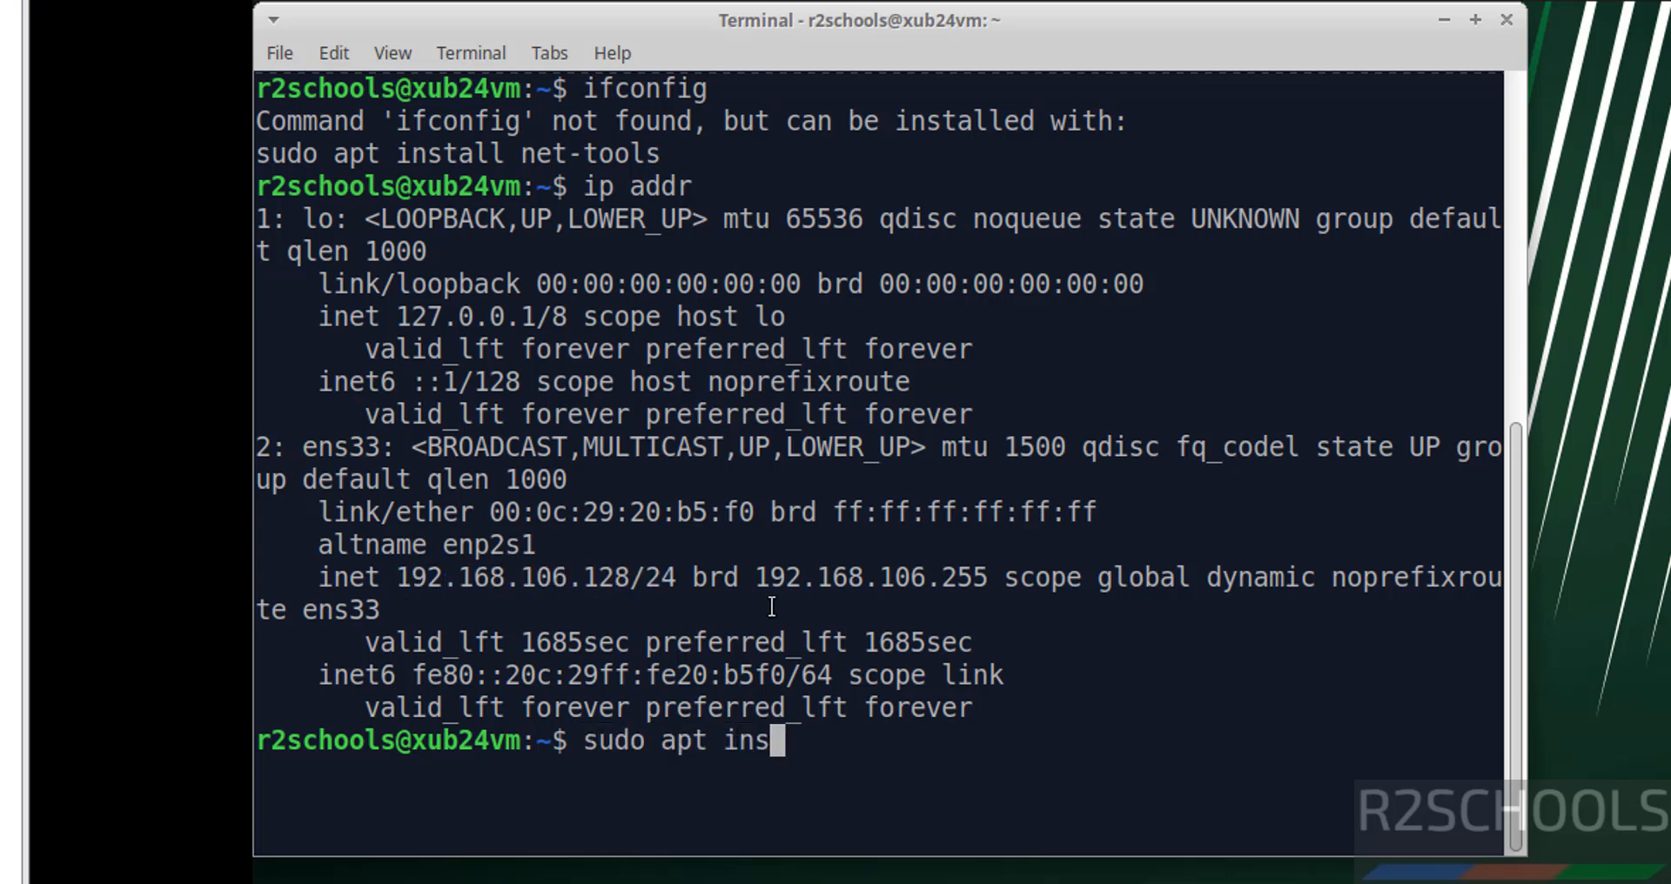
{"action": "type", "text": "tall net-"}
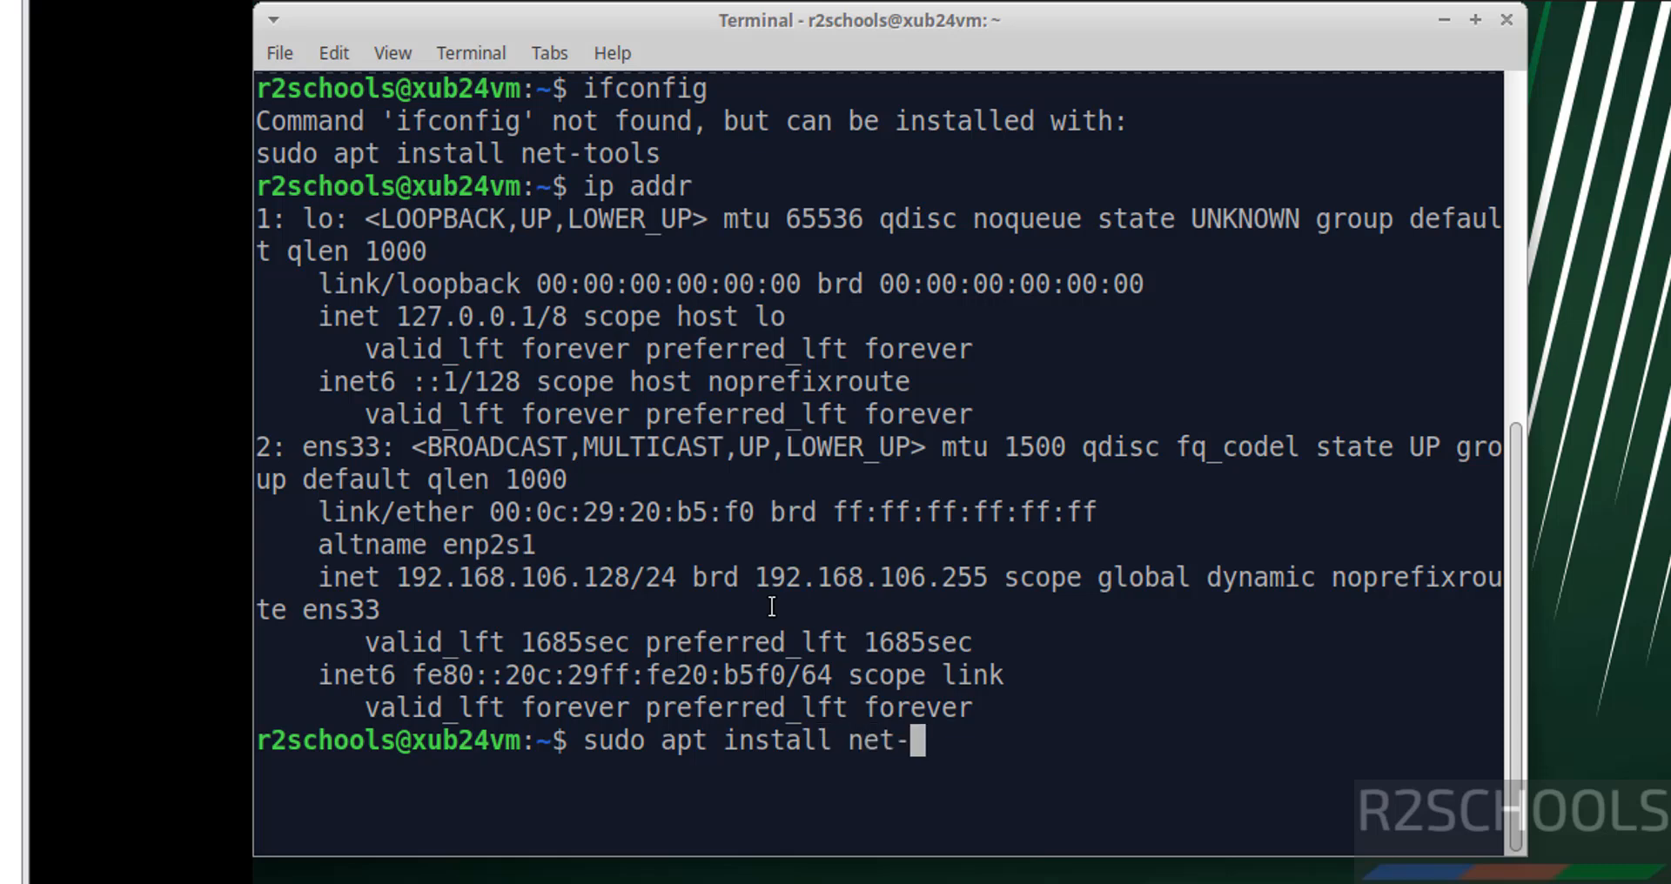
{"action": "type", "text": "tools"}
{"action": "key", "text": "Return"}
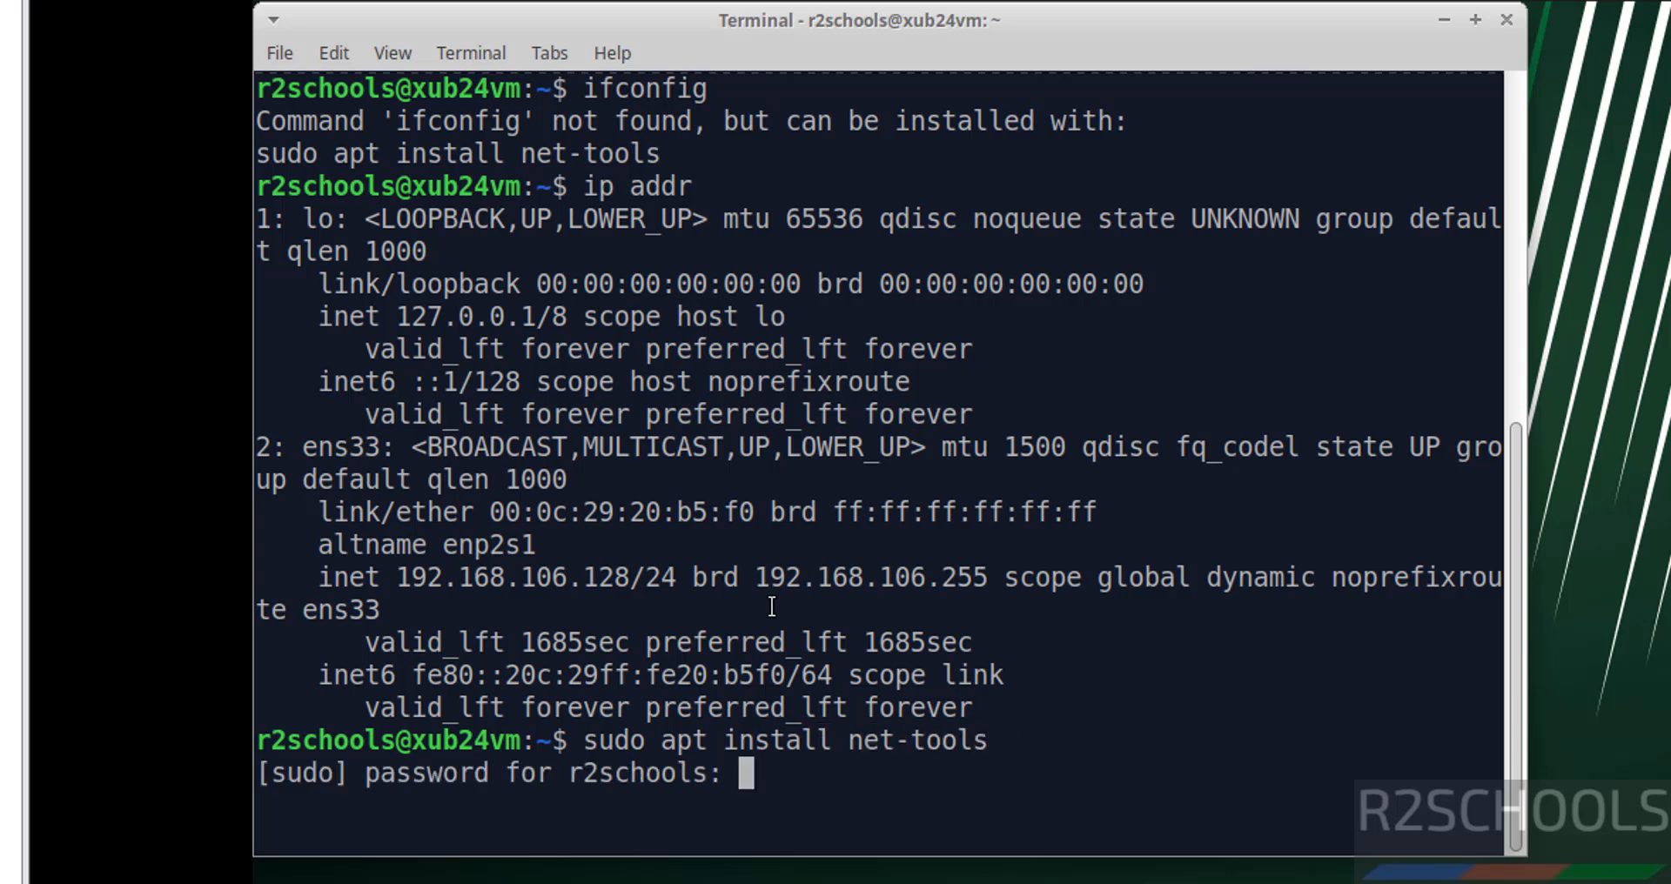
{"action": "key", "text": "Return"}
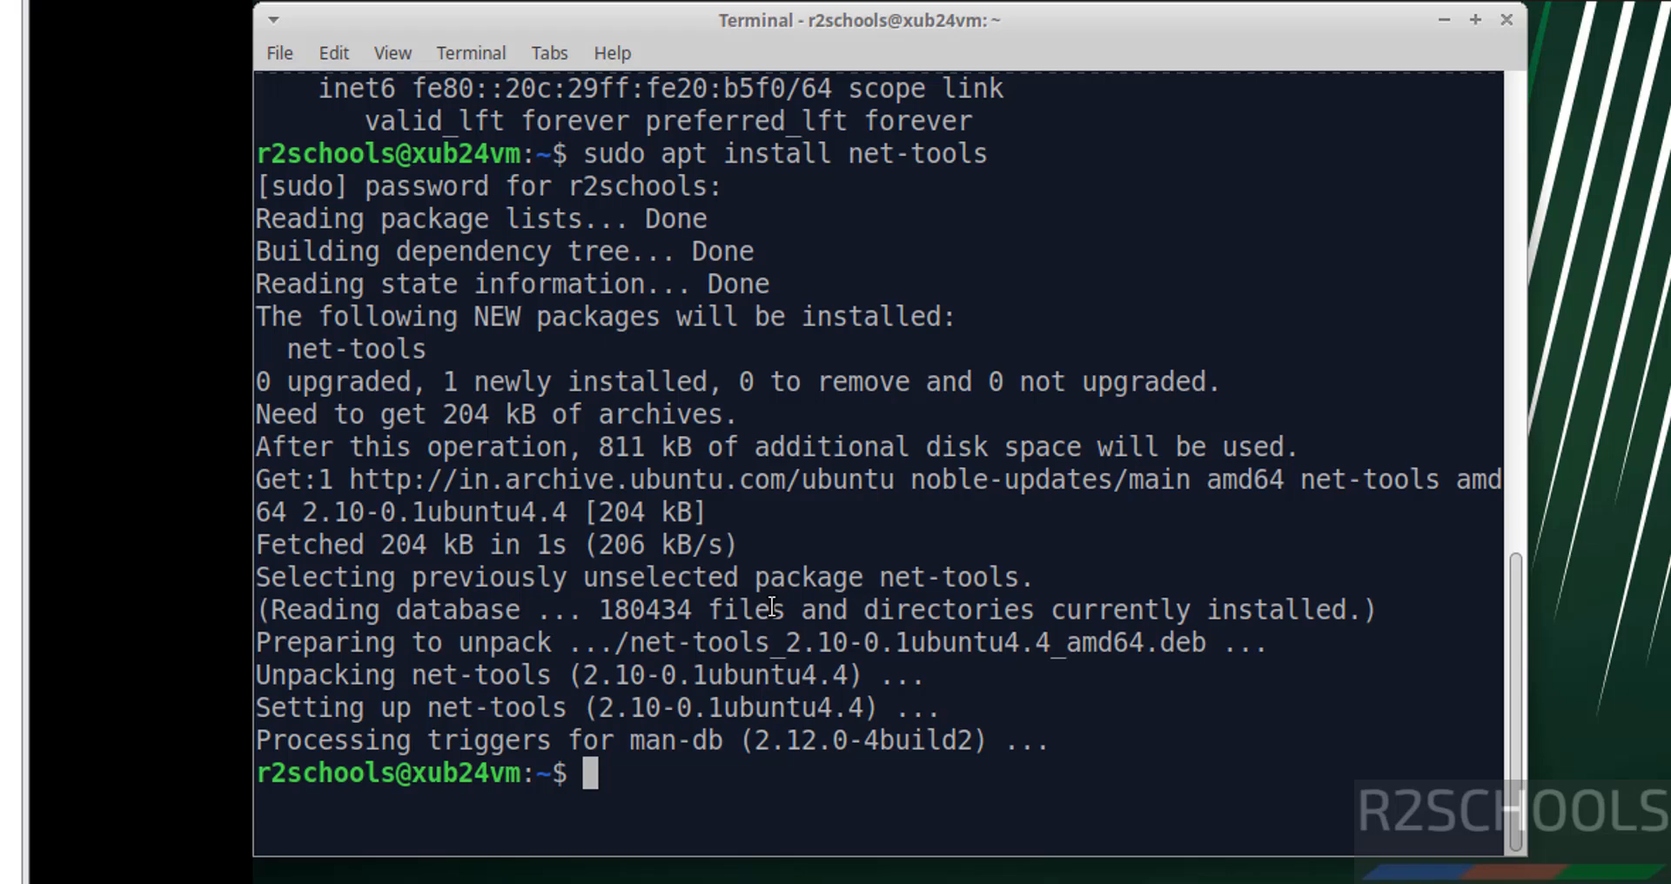
{"action": "type", "text": "ifconfig"}
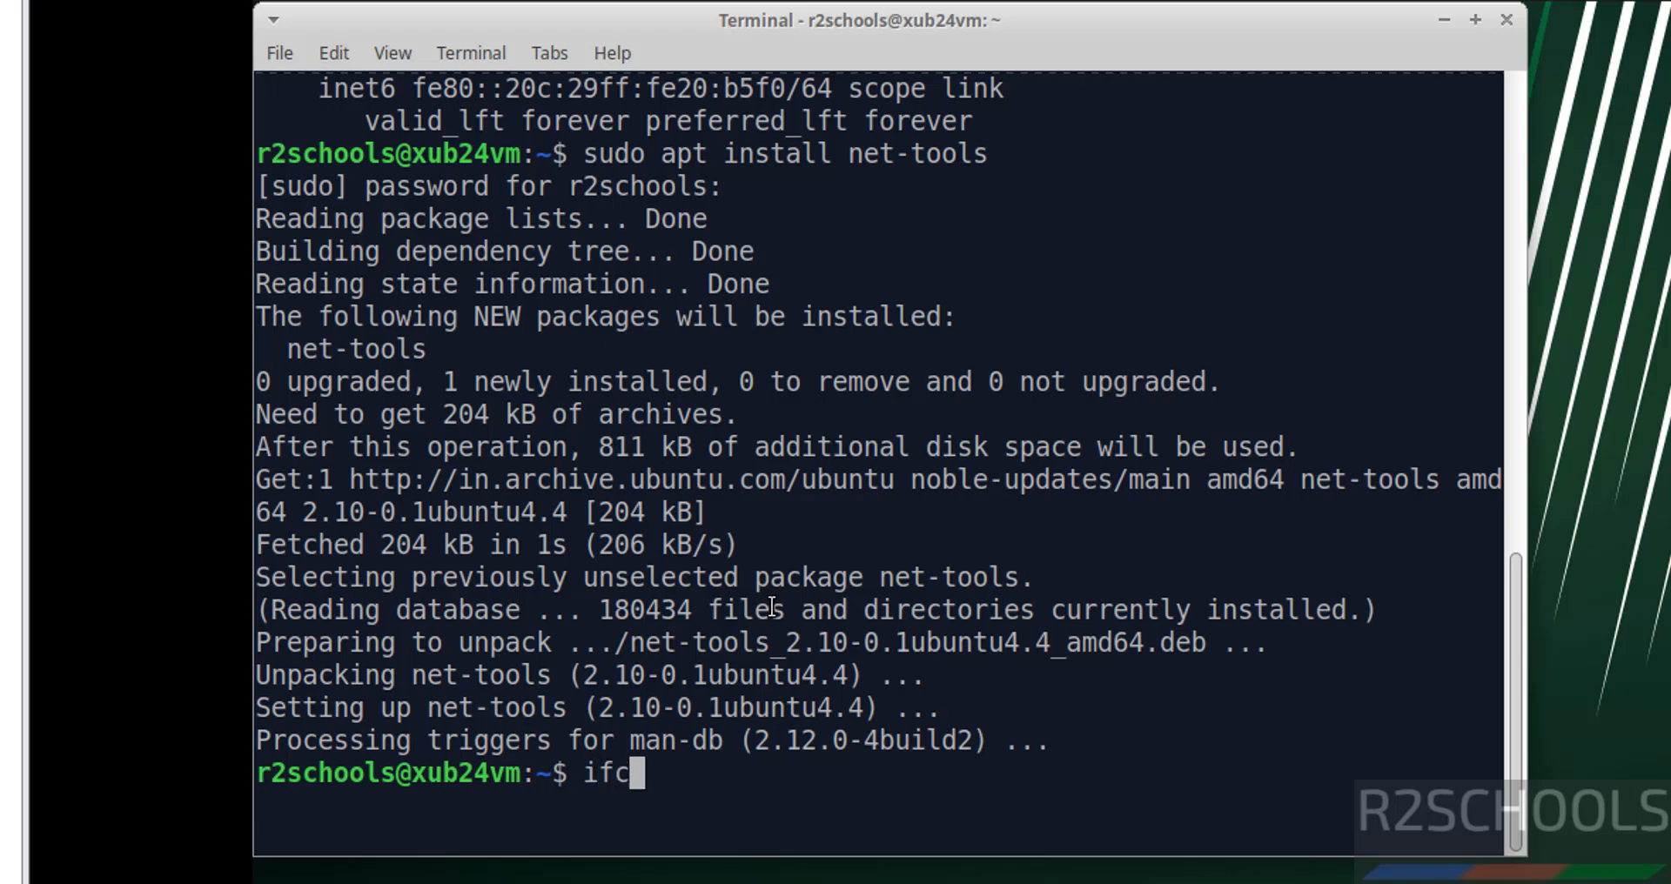
{"action": "key", "text": "Return"}
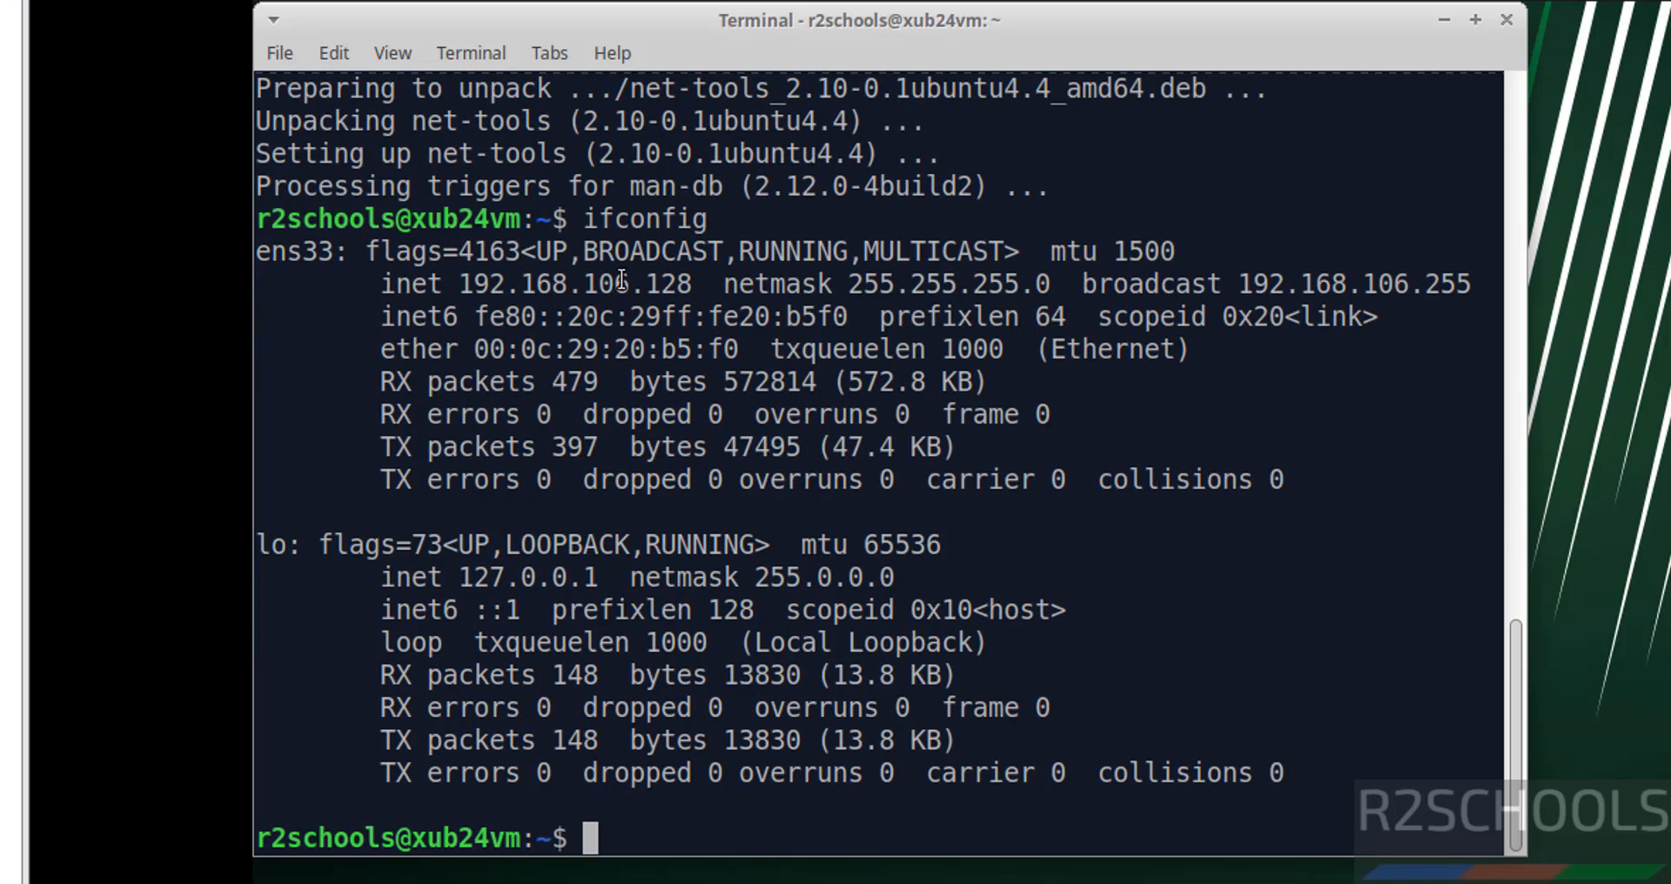
{"action": "key", "text": "ctrl+l"}
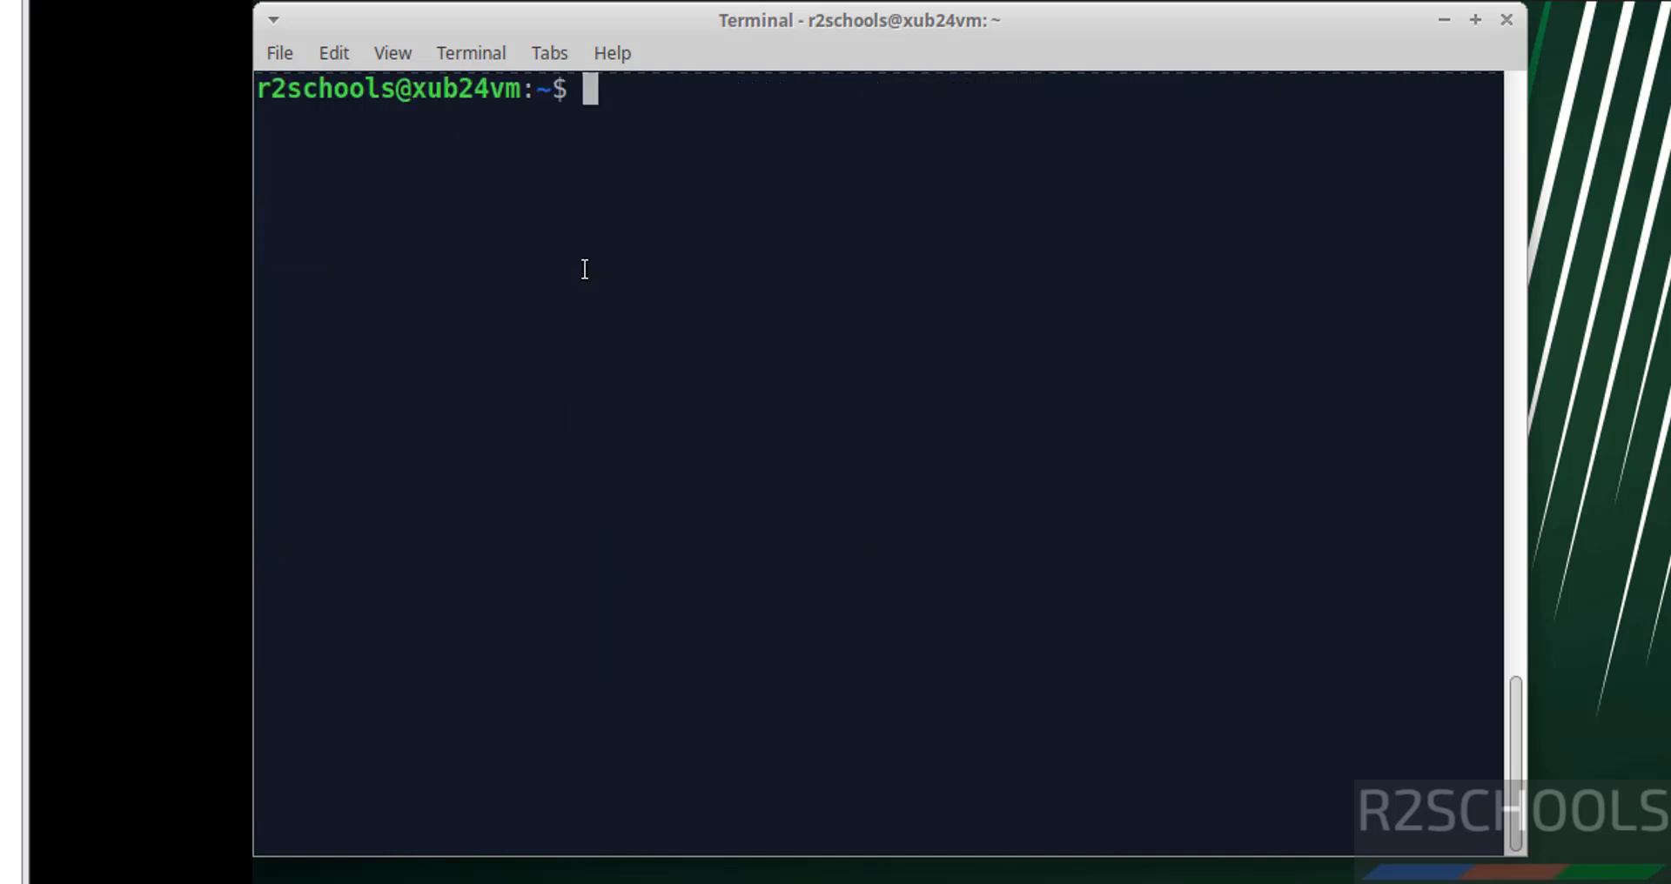
Run 'sudo apt update && sudo apt upgrade' in the terminal
{"action": "type", "text": "sudo apt upd"}
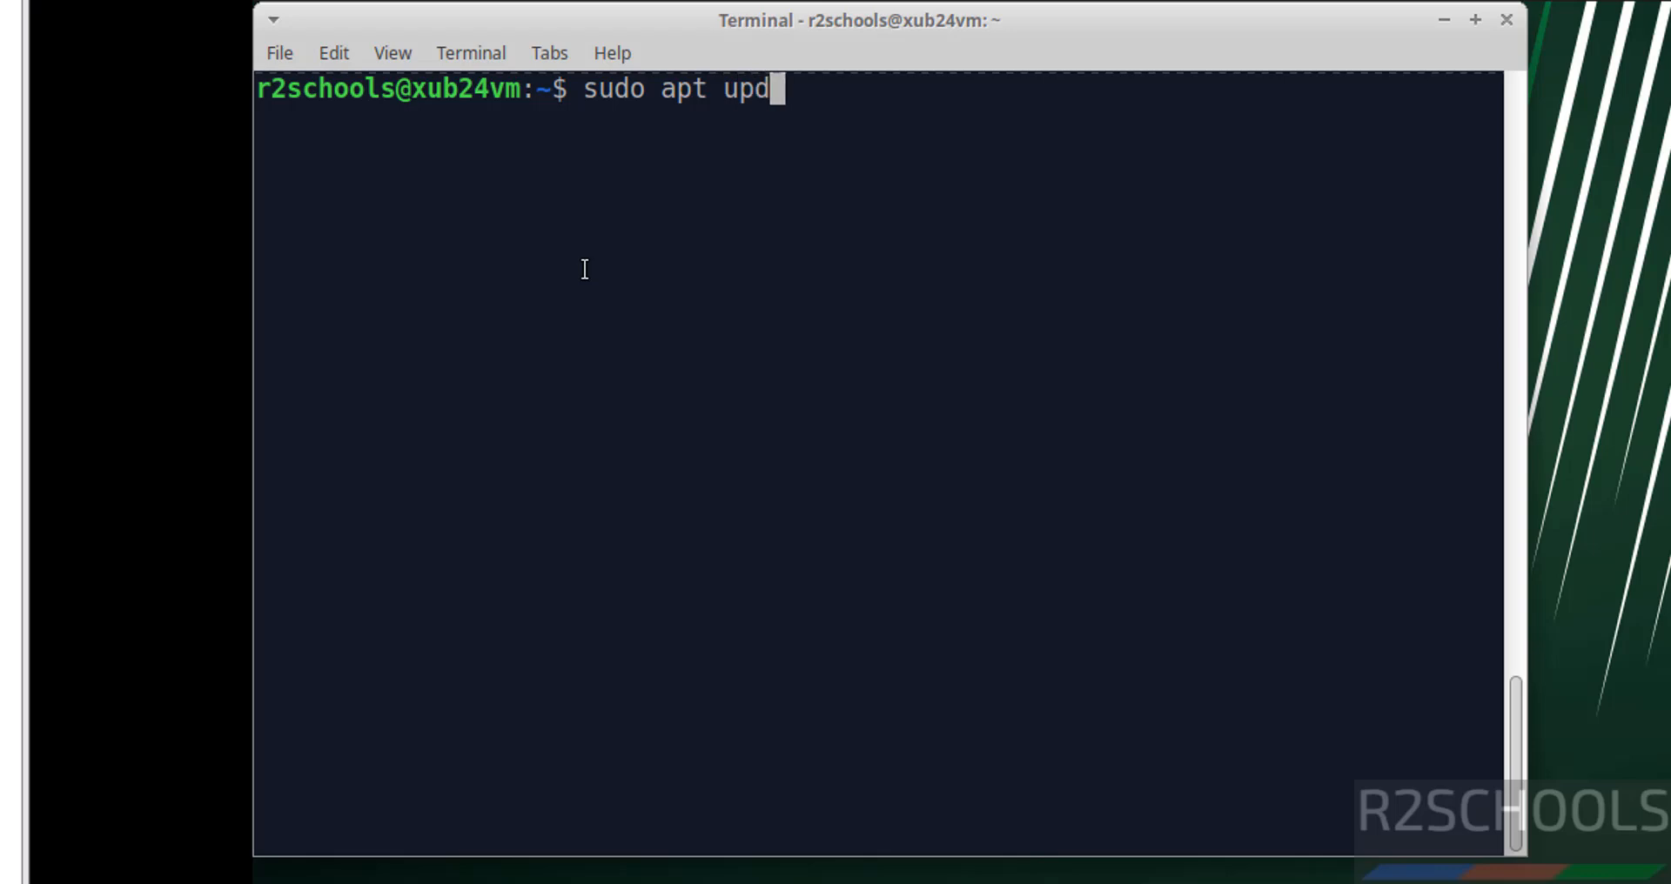
{"action": "type", "text": "ate &&"}
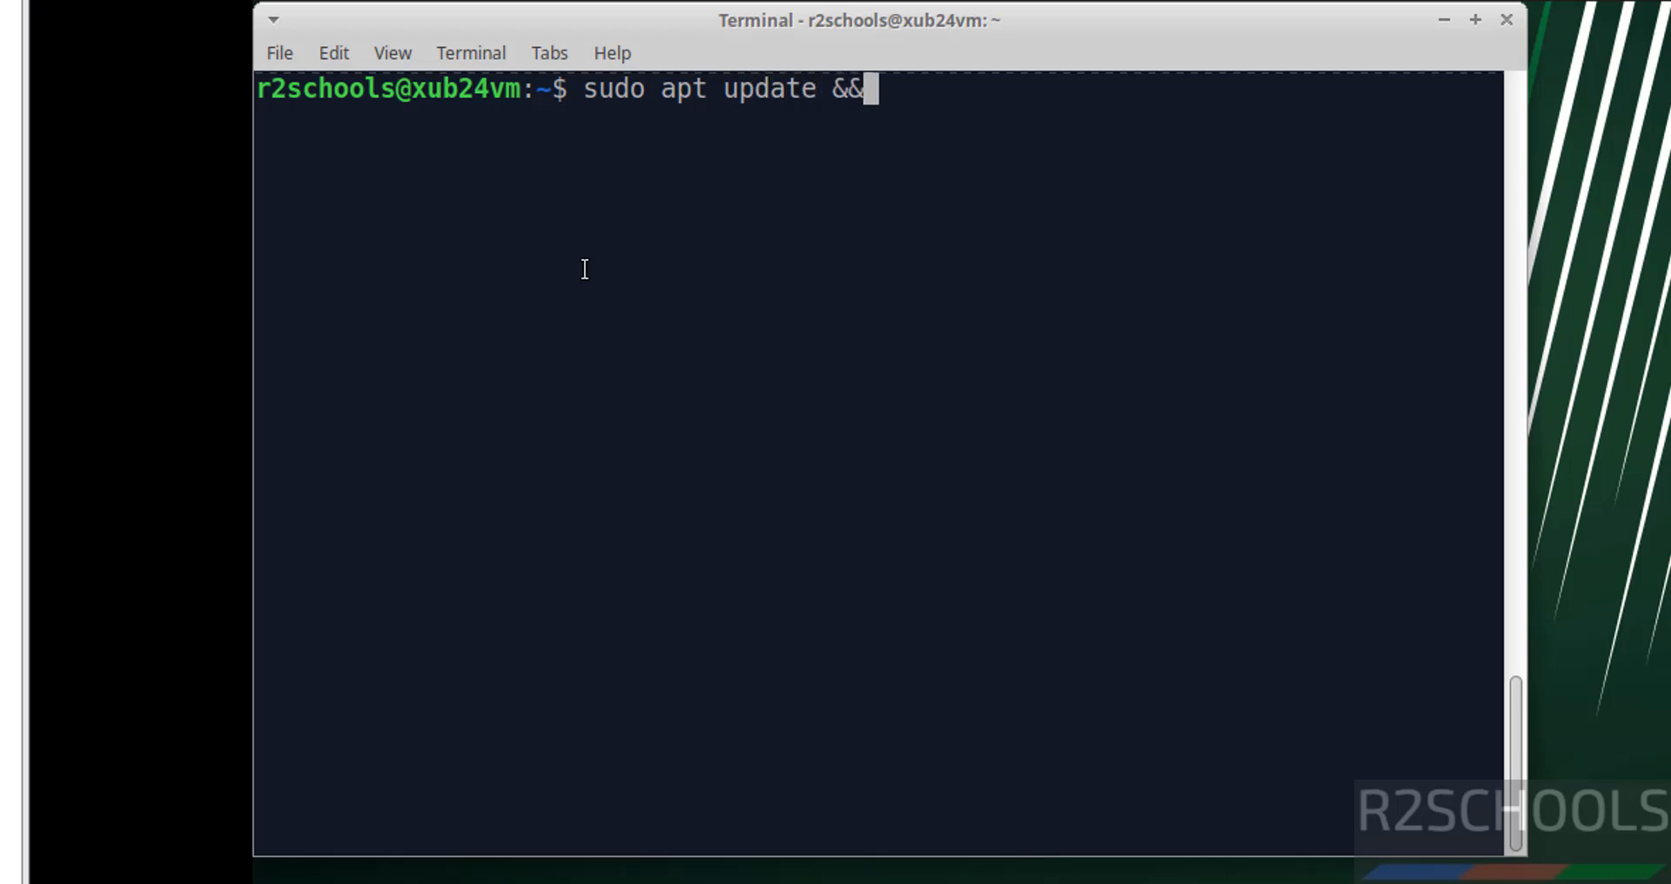
{"action": "type", "text": " sudo apt up"}
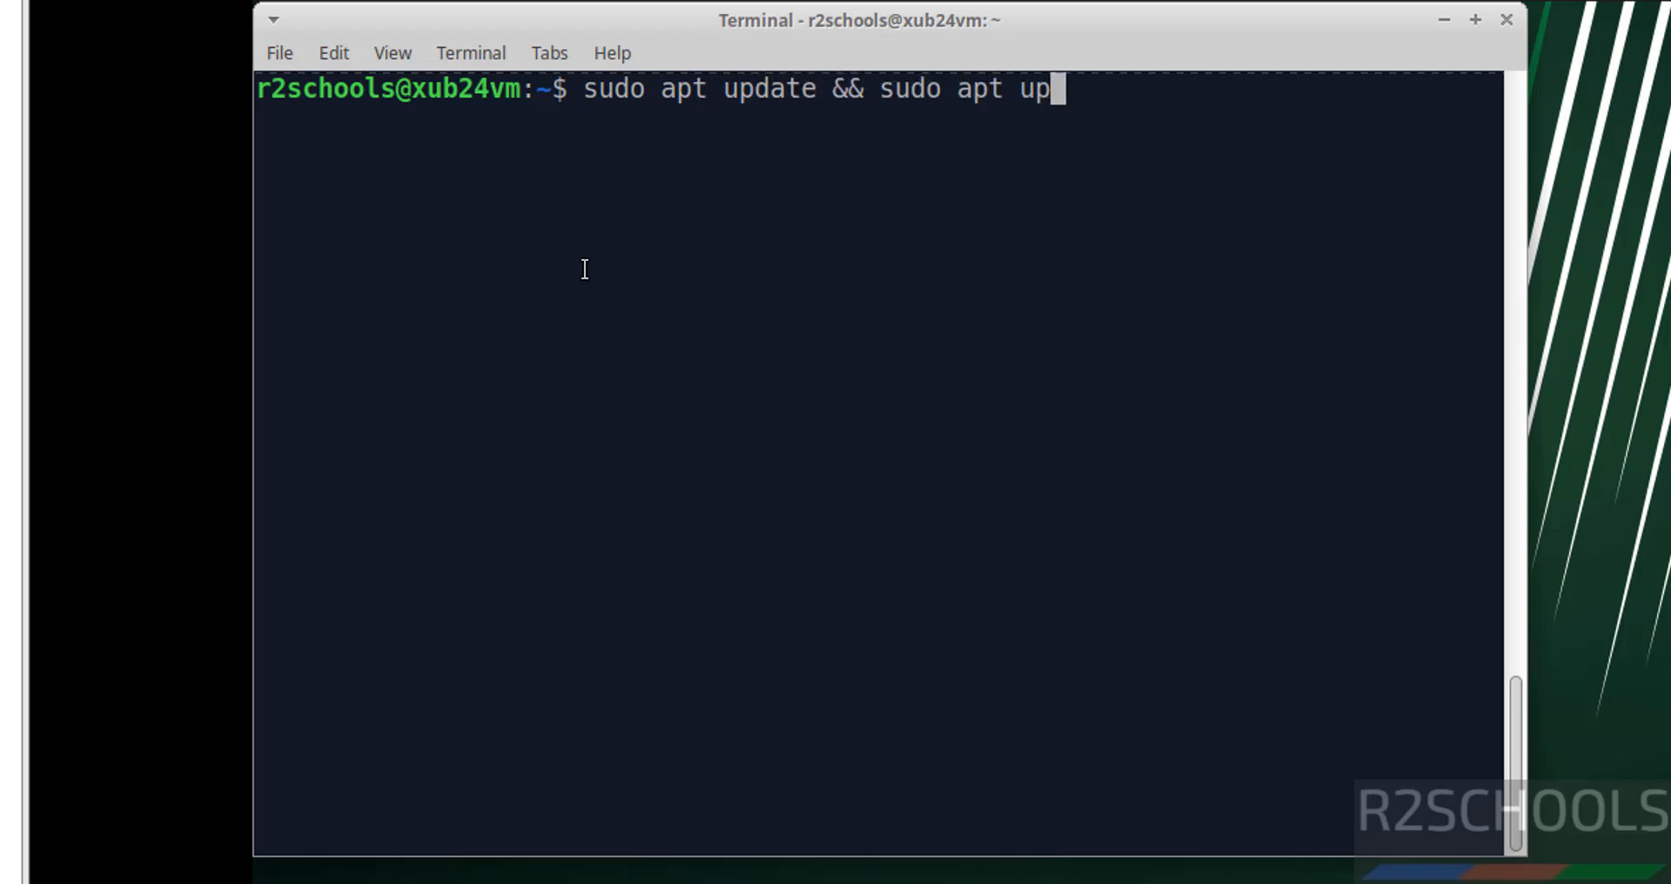
{"action": "type", "text": "grade"}
{"action": "key", "text": "Return"}
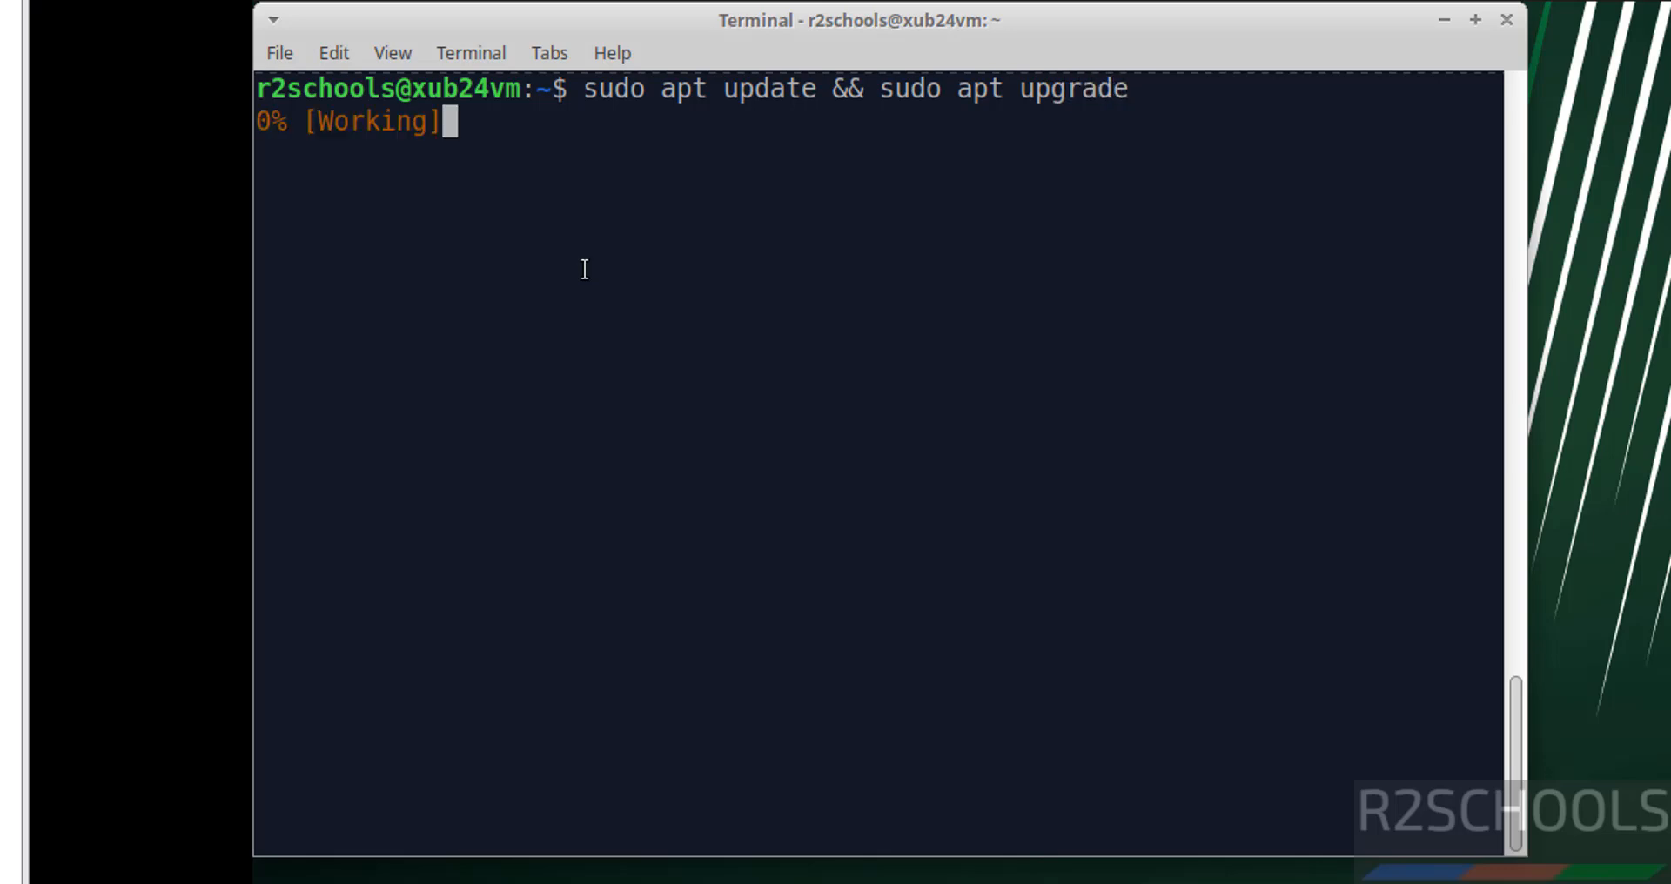